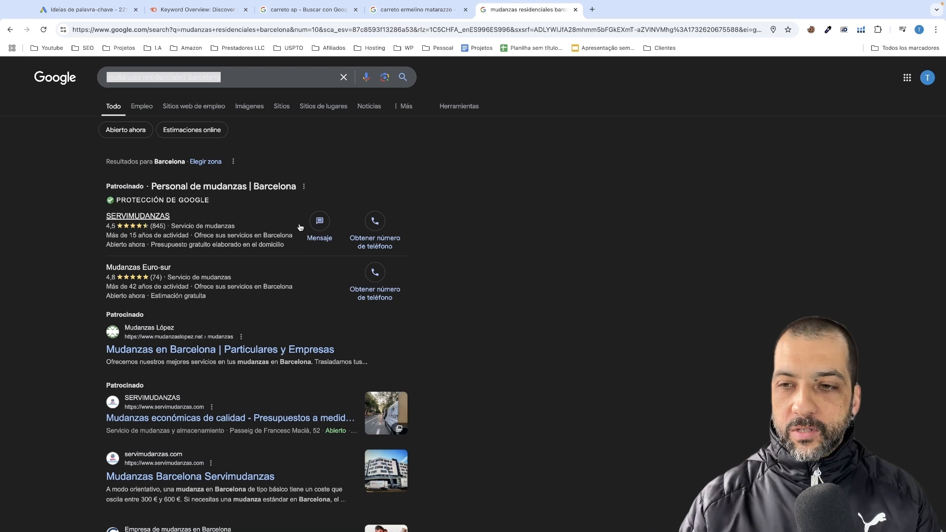
- Review the sponsored and organic results for the "mudanzas residenciales barcelona" search
mouse_move(301, 226)
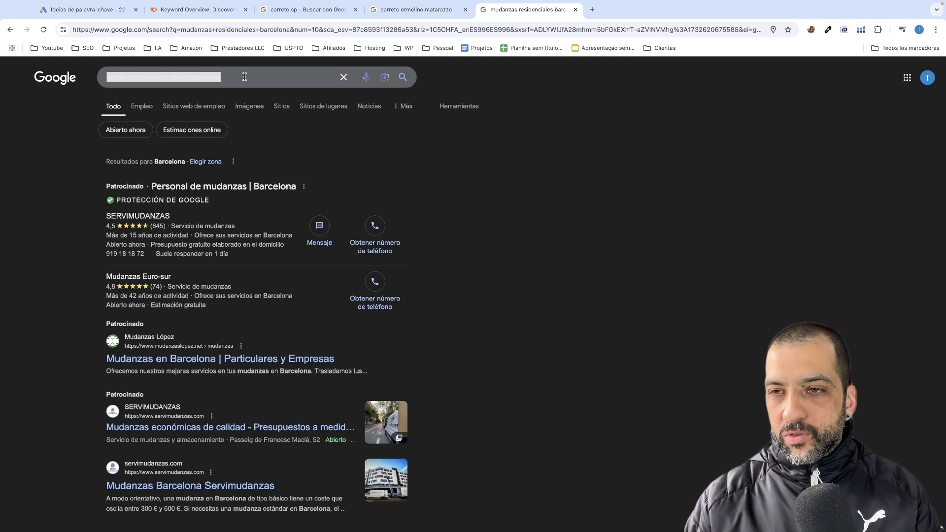
click(172, 76)
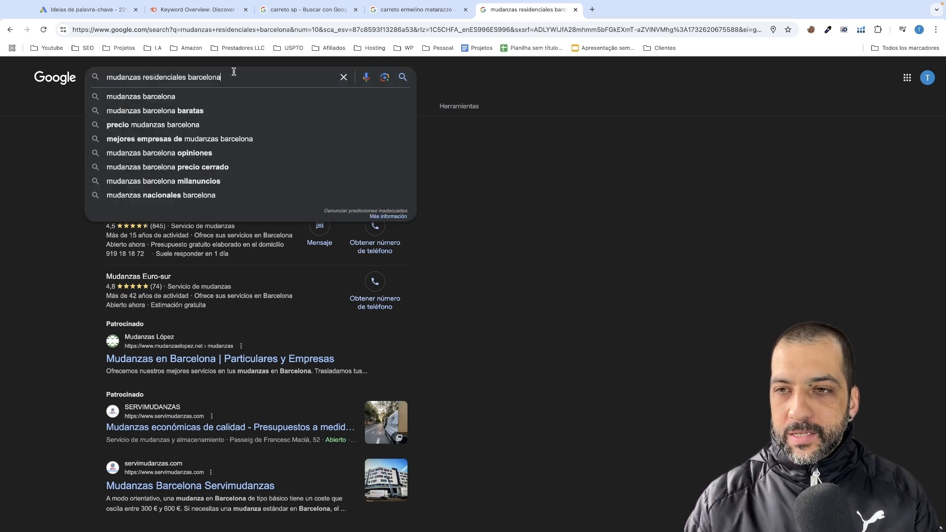
click(558, 160)
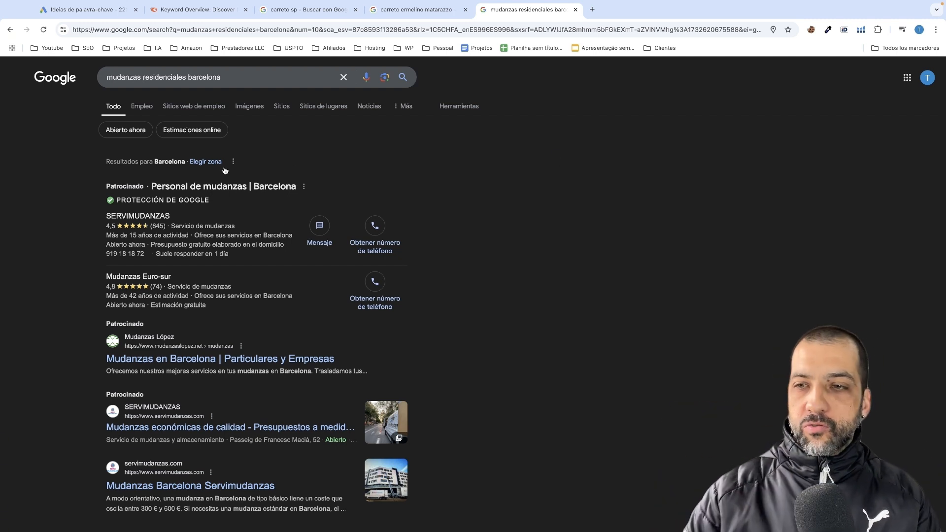
scroll(289, 258, down, 2)
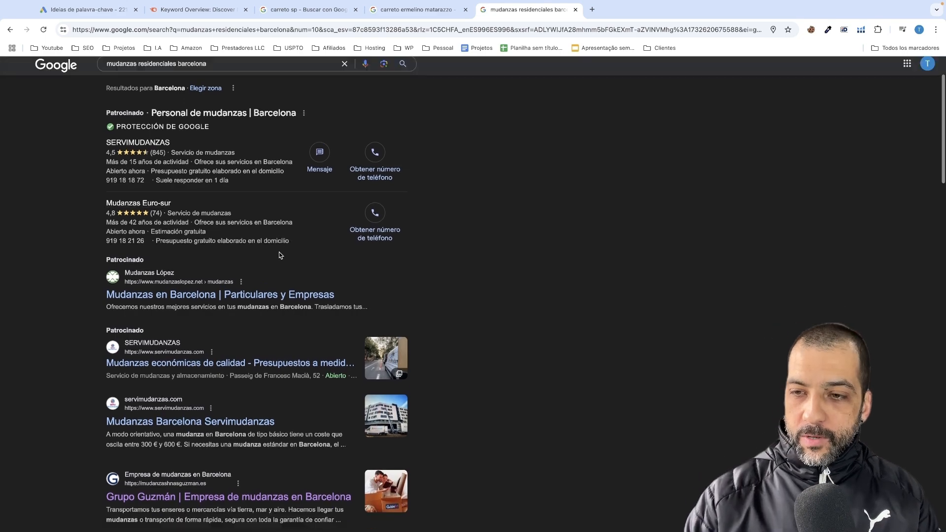
scroll(282, 256, down, 1)
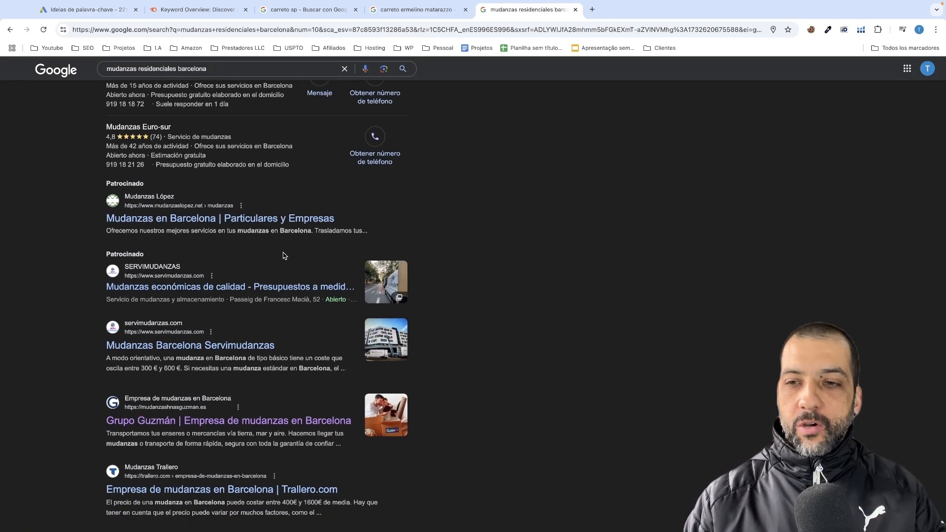
scroll(562, 274, down, 2)
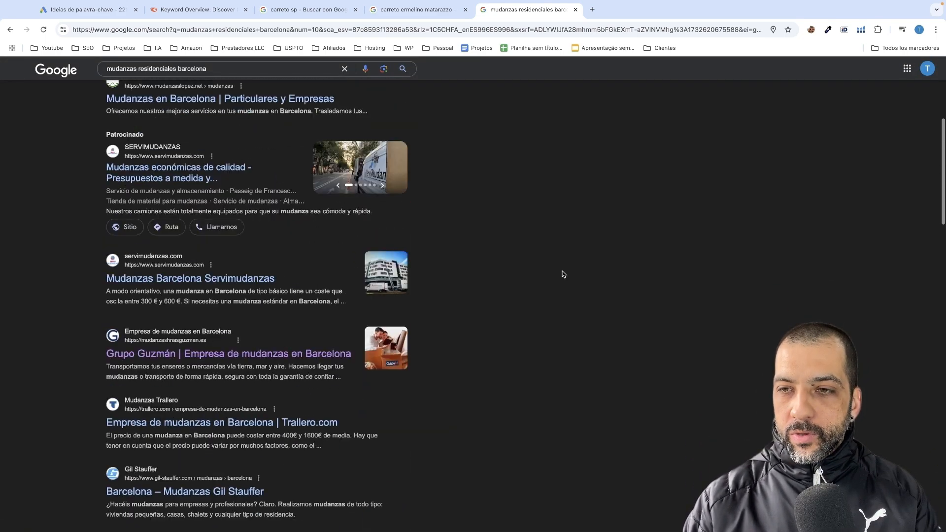
- Remove the city from the query and search for "mudanzas residenciales"
scroll(562, 273, up, 3)
click(183, 68)
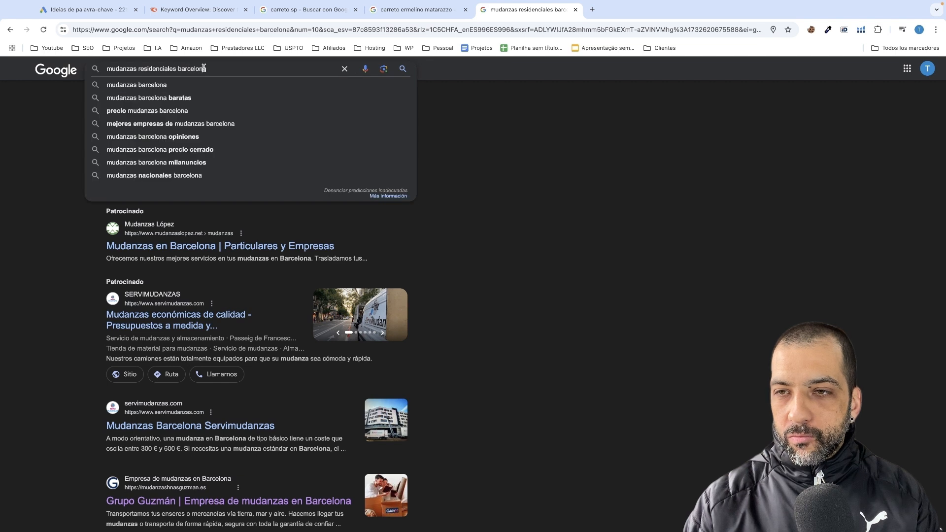
key(BackSpace)
key(BackSpace)
key(BackSpace)
key(BackSpace)
key(BackSpace)
key(BackSpace)
key(BackSpace)
key(BackSpace)
key(BackSpace)
key(BackSpace)
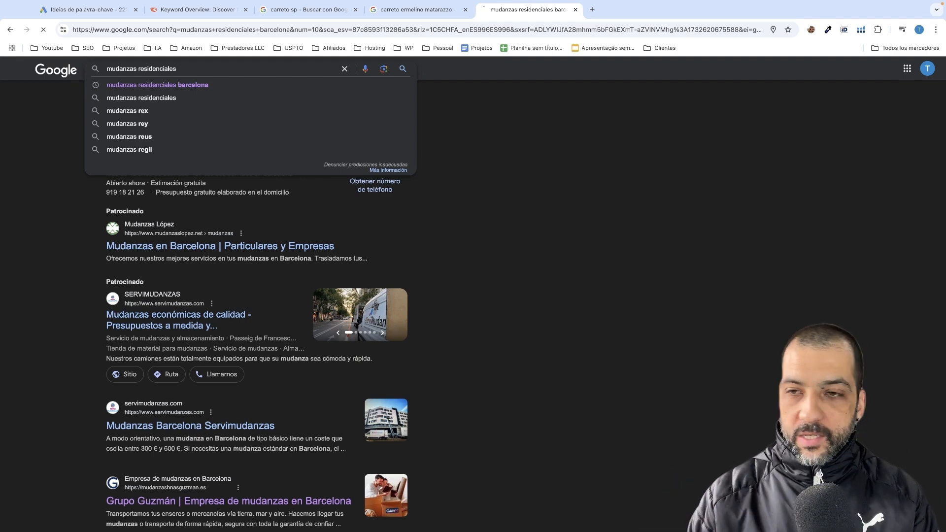
key(Return)
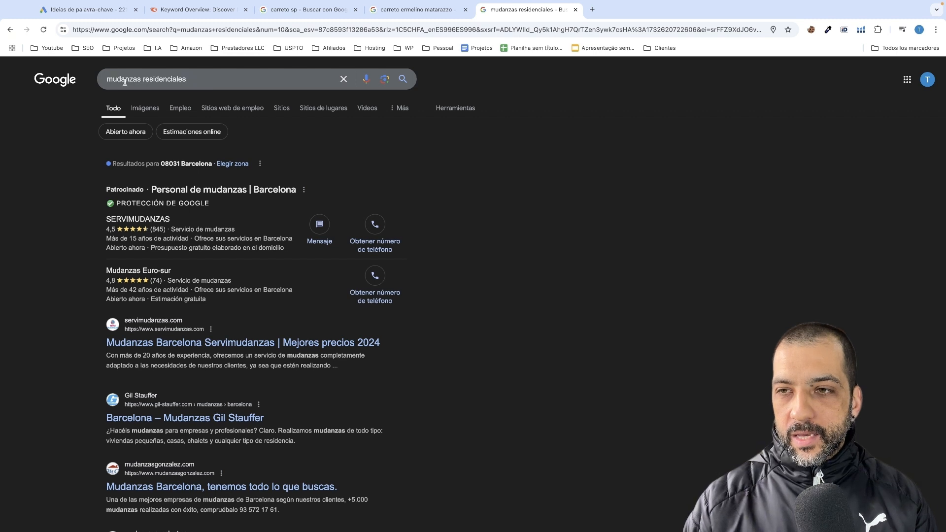
- Examine the query wording, its suggestions and the local results for "mudanzas residenciales"
drag(119, 79, 205, 83)
click(207, 82)
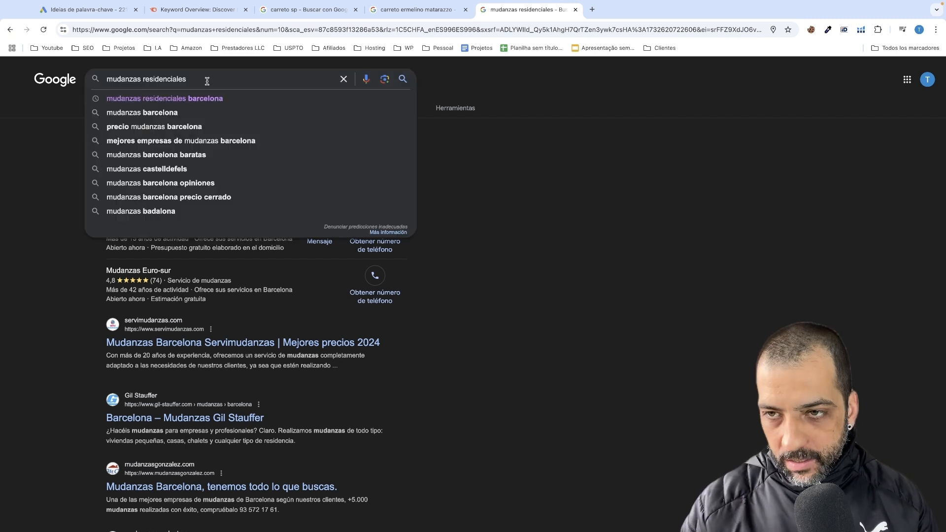
click(601, 137)
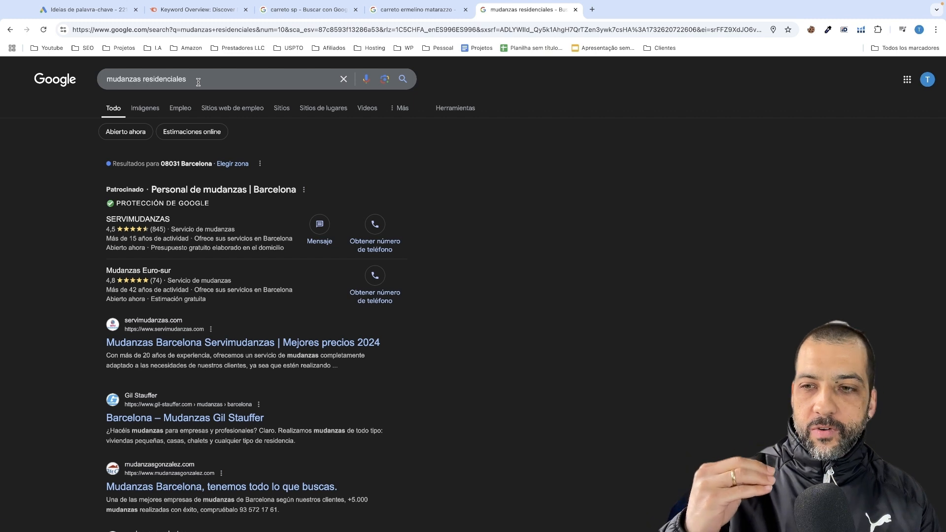
mouse_move(269, 212)
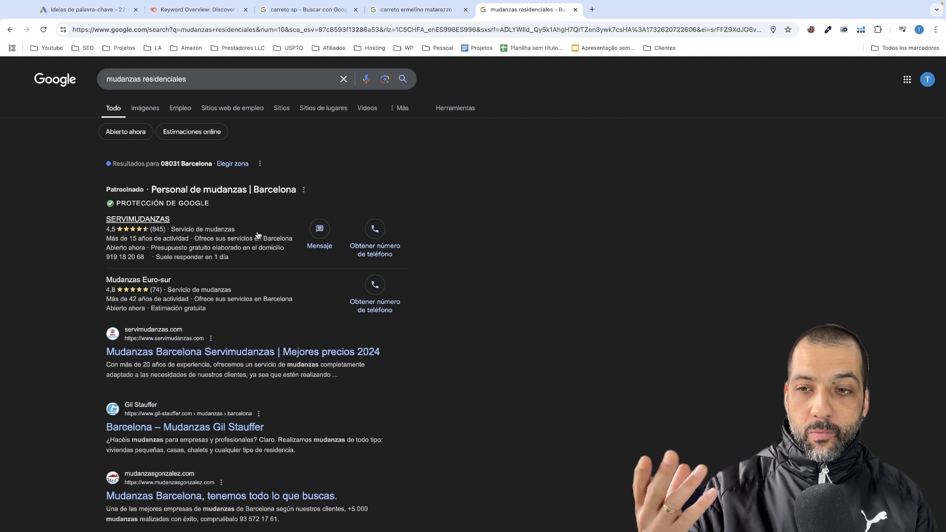
scroll(328, 164, down, 3)
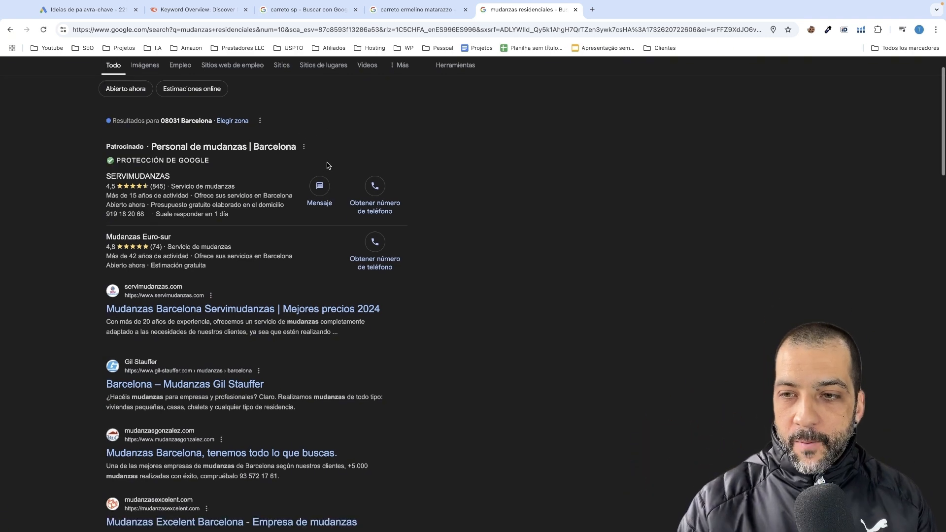
- Change the query and search for "mudanzas barcelona empresariales"
scroll(328, 164, up, 3)
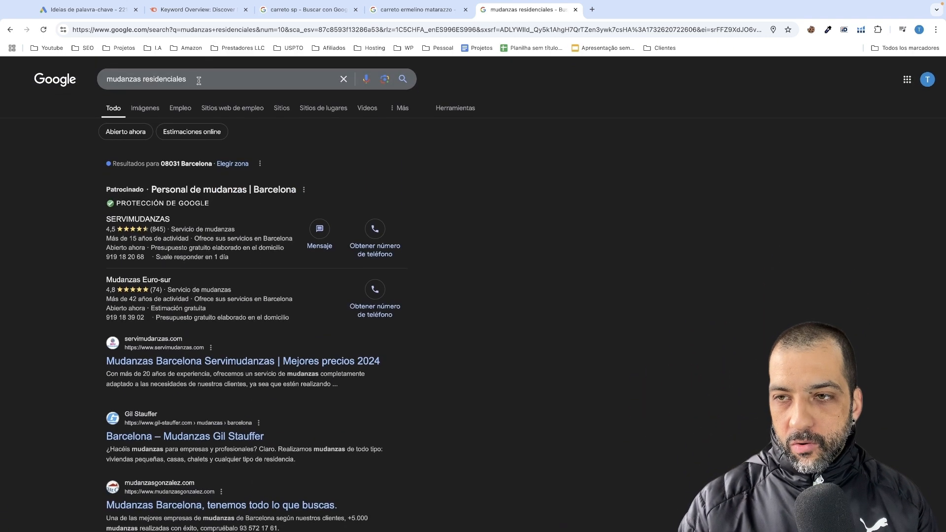
click(251, 82)
key(BackSpace)
key(BackSpace)
key(BackSpace)
key(BackSpace)
key(BackSpace)
key(BackSpace)
key(BackSpace)
key(BackSpace)
key(BackSpace)
key(BackSpace)
key(BackSpace)
key(BackSpace)
key(BackSpace)
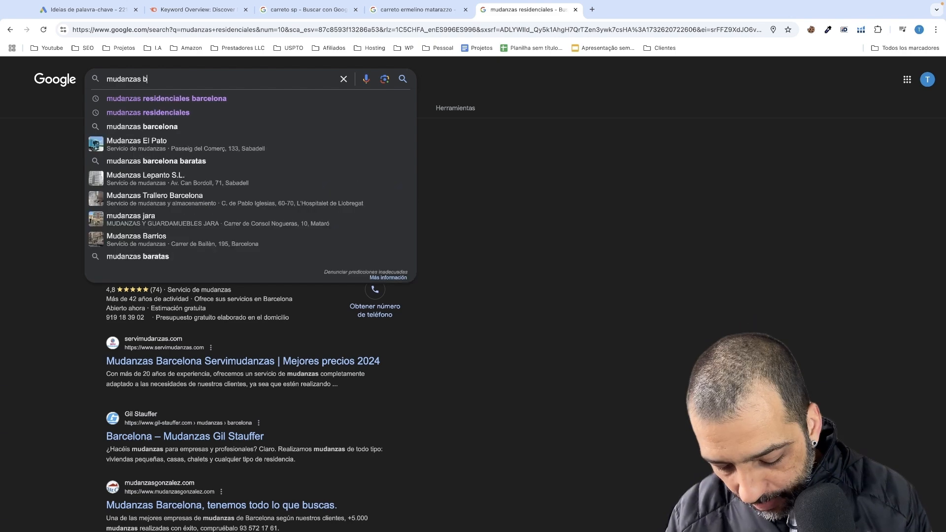
text(barcelona empre)
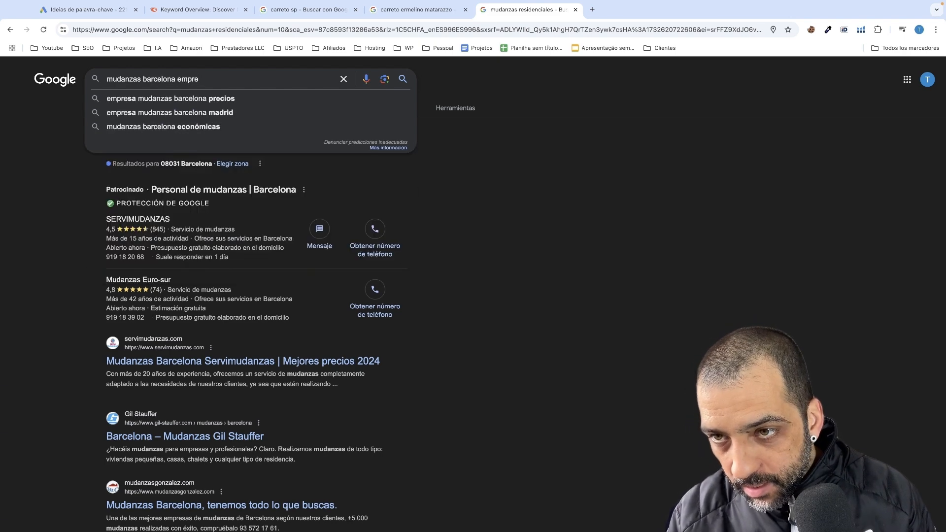
text(sariales)
key(Return)
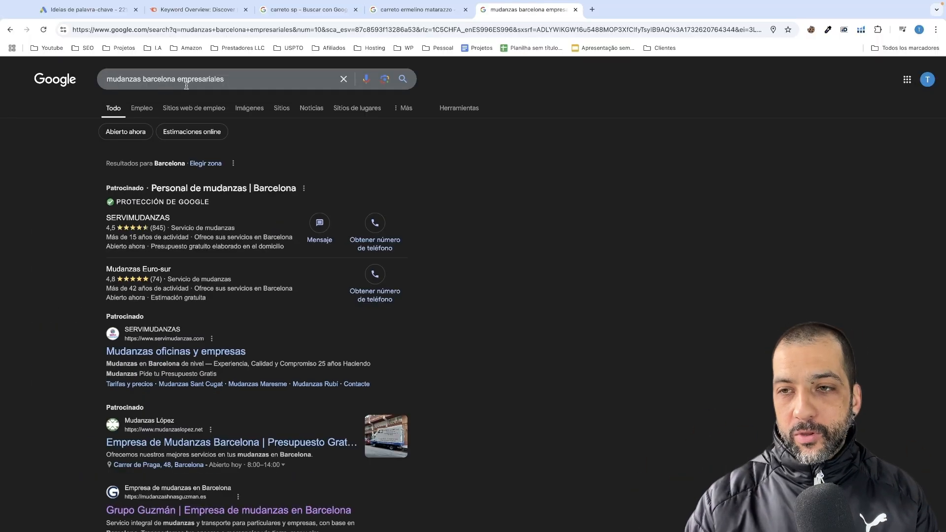
- Shorten the query to "mudanzas barcelona", run the search, and review the results down to the business map
drag(238, 80, 106, 79)
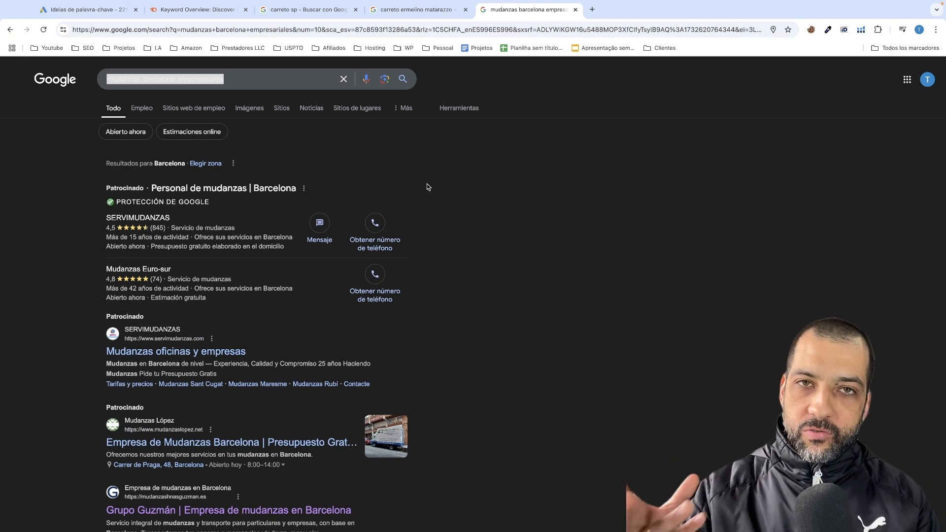
click(242, 80)
double_click(242, 81)
key(BackSpace)
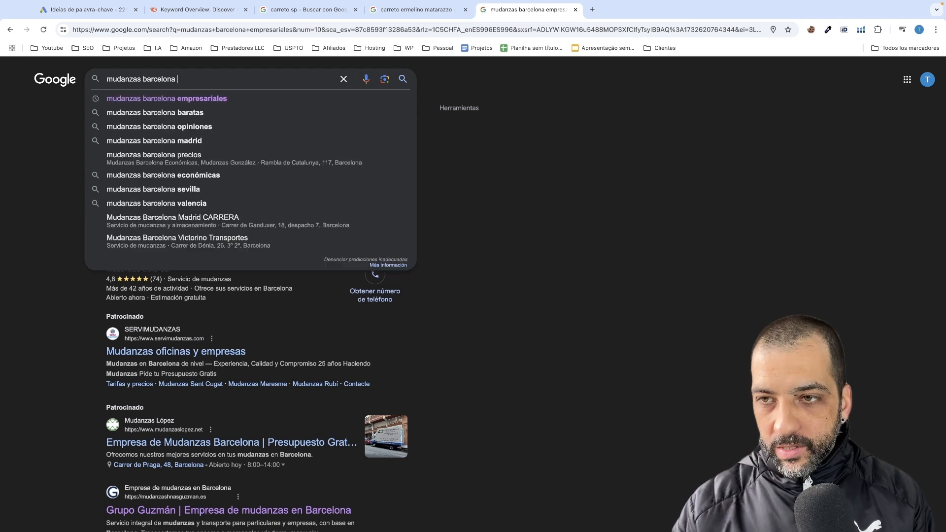
key(Return)
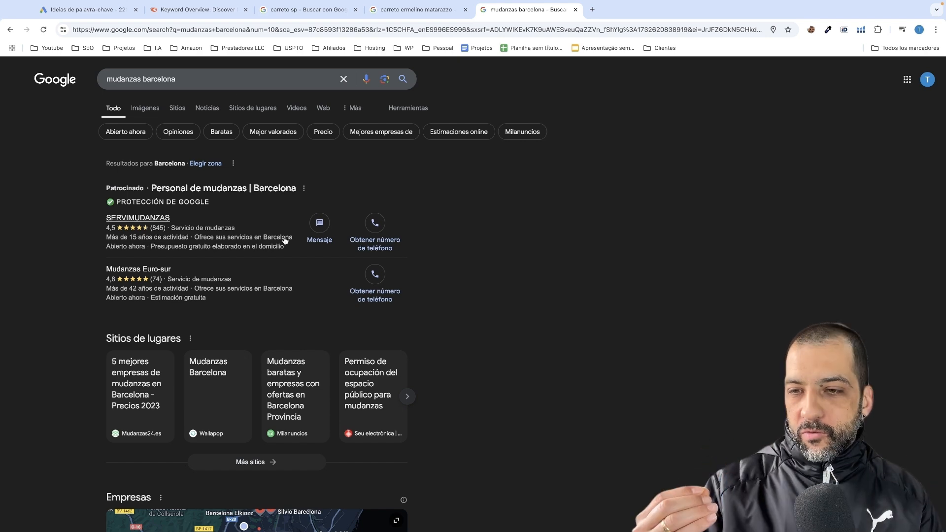
mouse_move(285, 241)
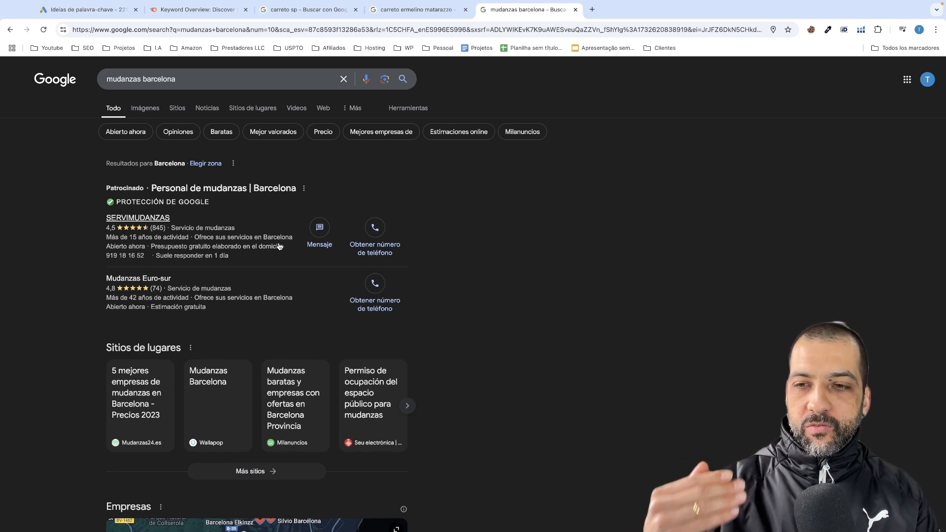
scroll(537, 216, down, 8)
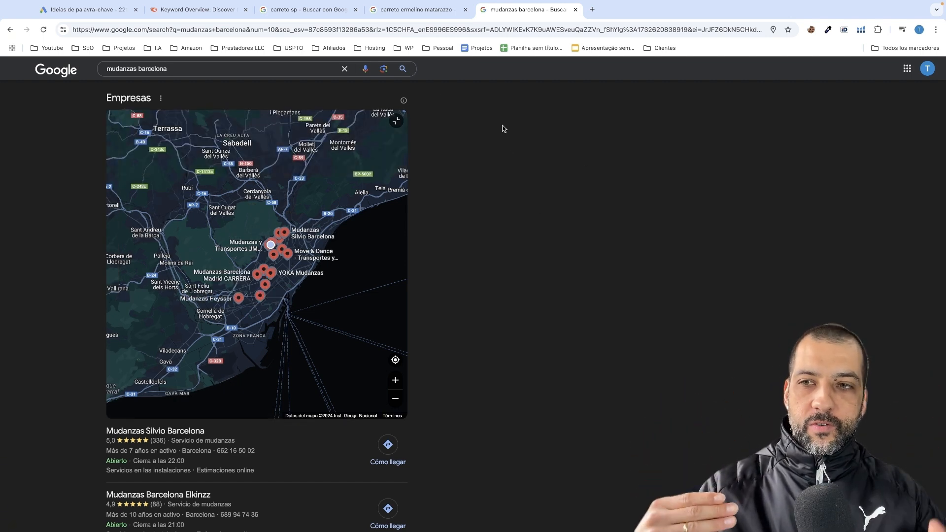
drag(167, 69, 104, 68)
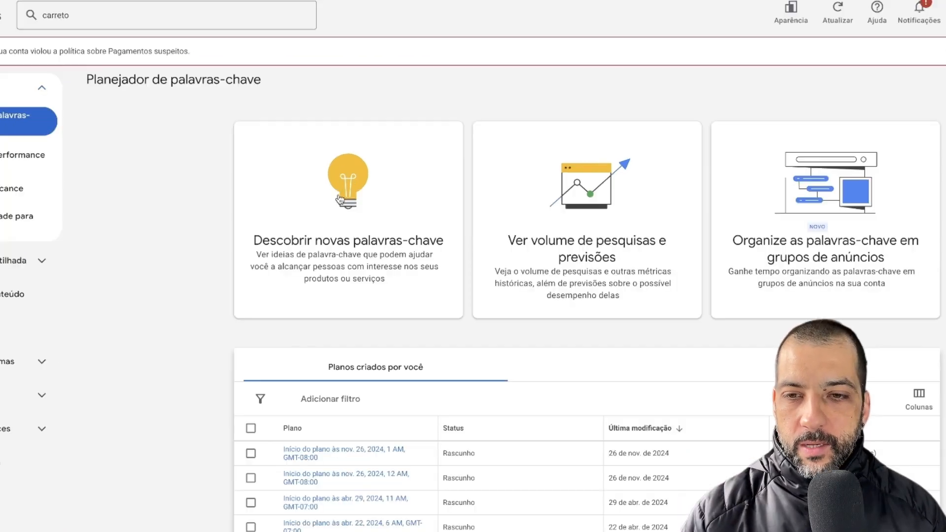
- Open the form for discovering new keywords in Google Ads Keyword Planner
click(369, 213)
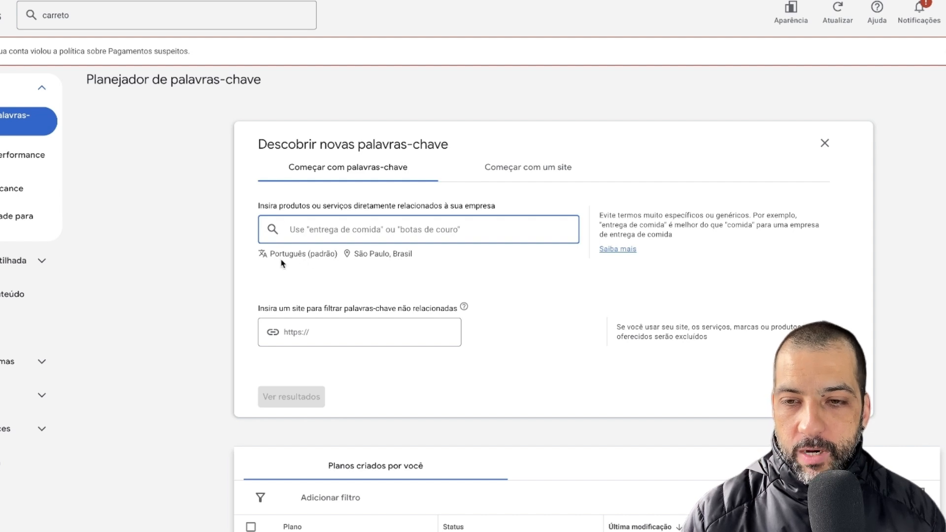
click(392, 258)
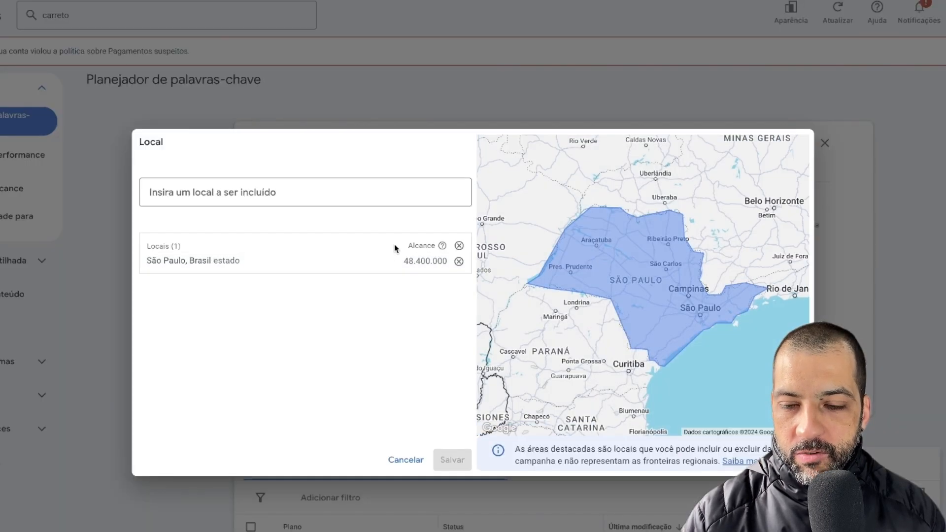
click(211, 195)
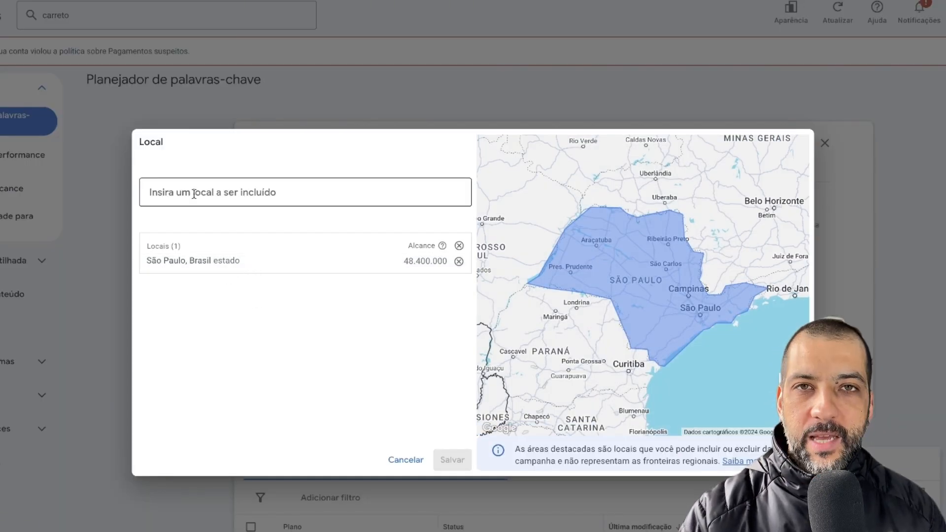
text(guaru)
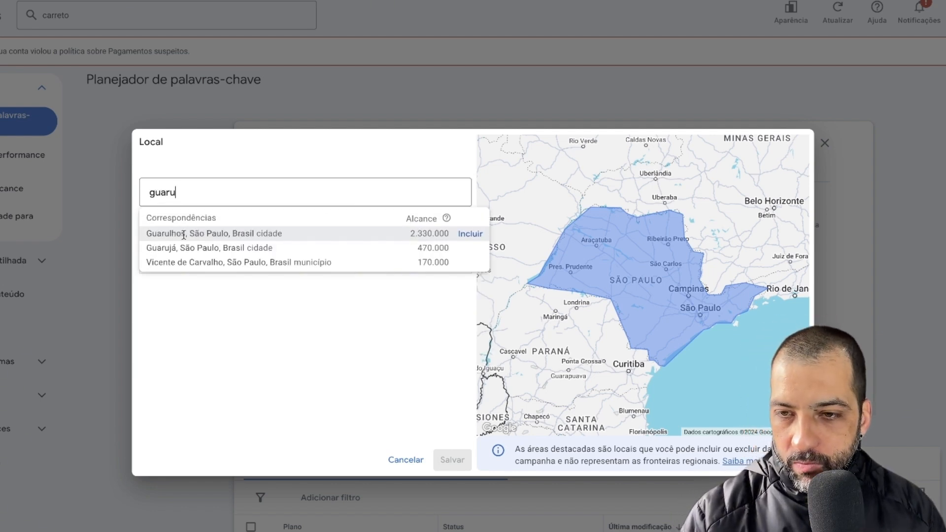
click(337, 353)
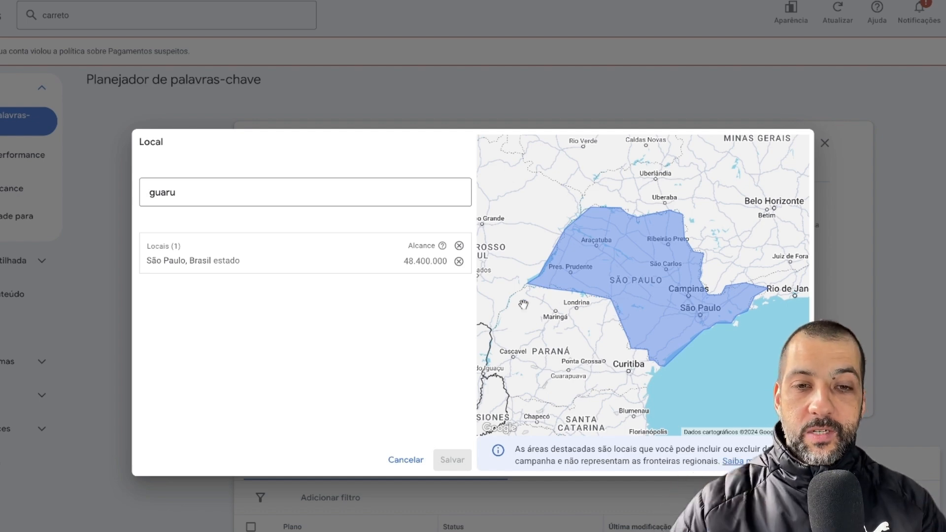
click(402, 460)
- Enter "carreto" as the service keyword and generate keyword ideas for São Paulo, Brasil in Portuguese
click(354, 225)
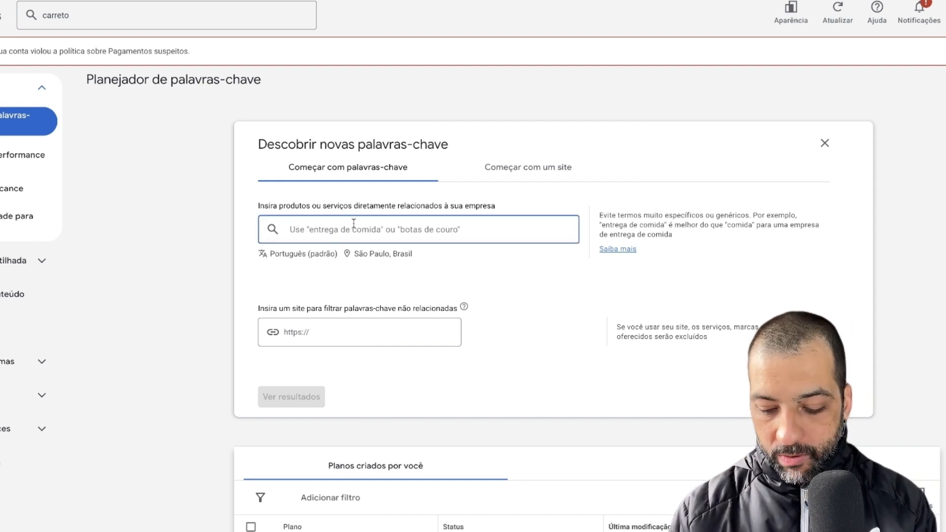
text(carreto)
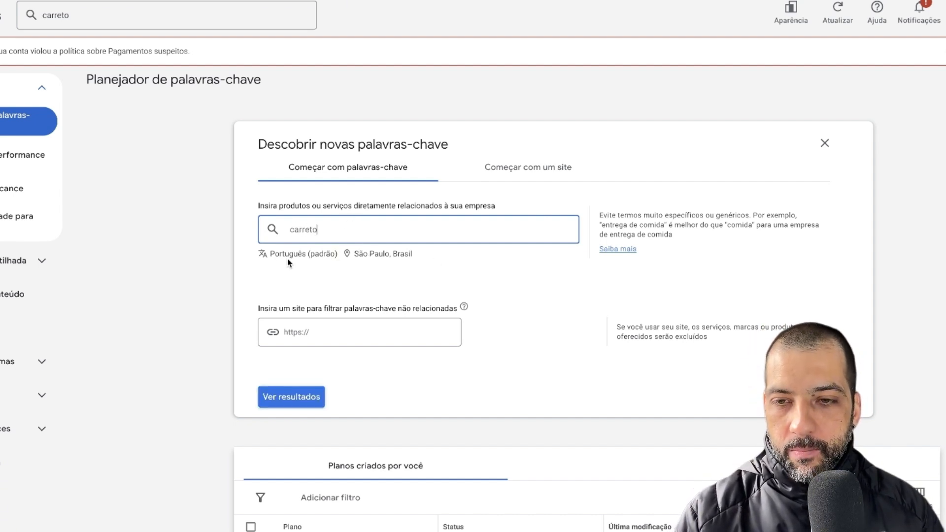
click(282, 399)
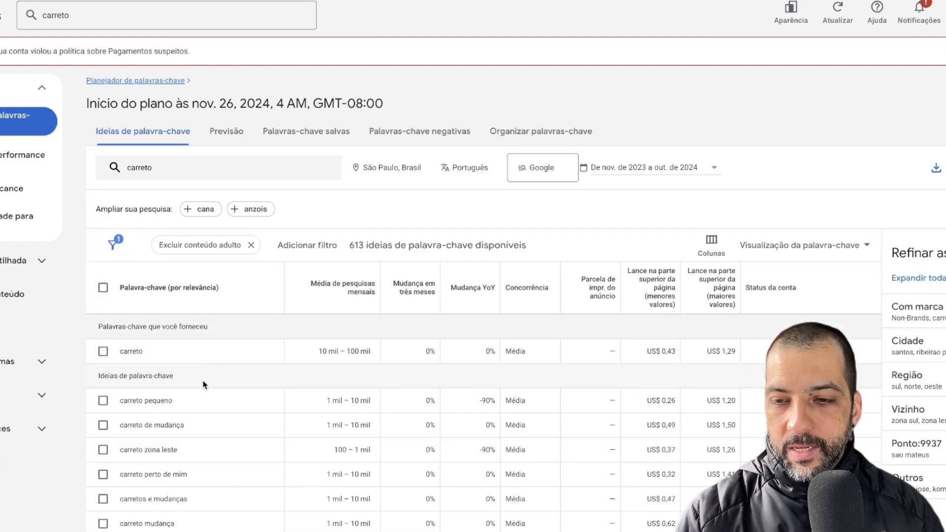
- Review the keyword ideas for "carreto", comparing their average monthly searches and competition
scroll(206, 389, down, 3)
scroll(207, 388, down, 6)
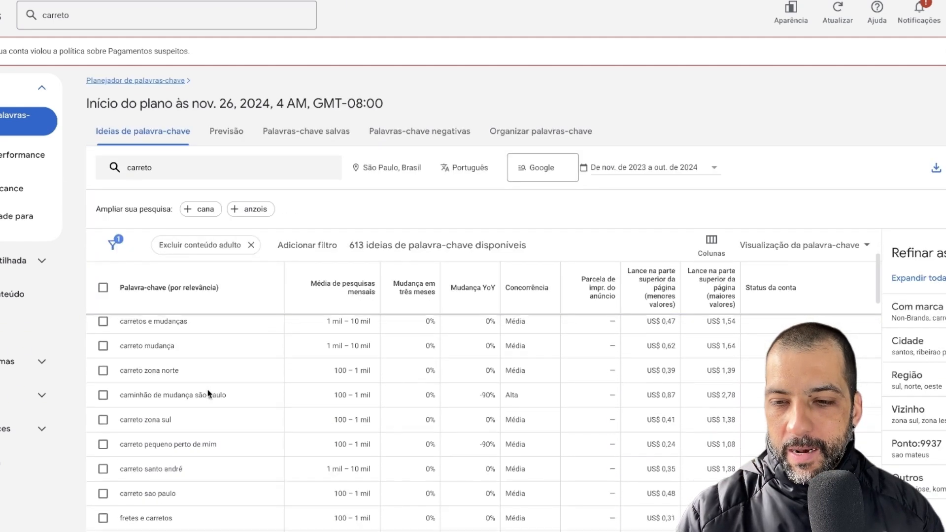
scroll(208, 389, up, 9)
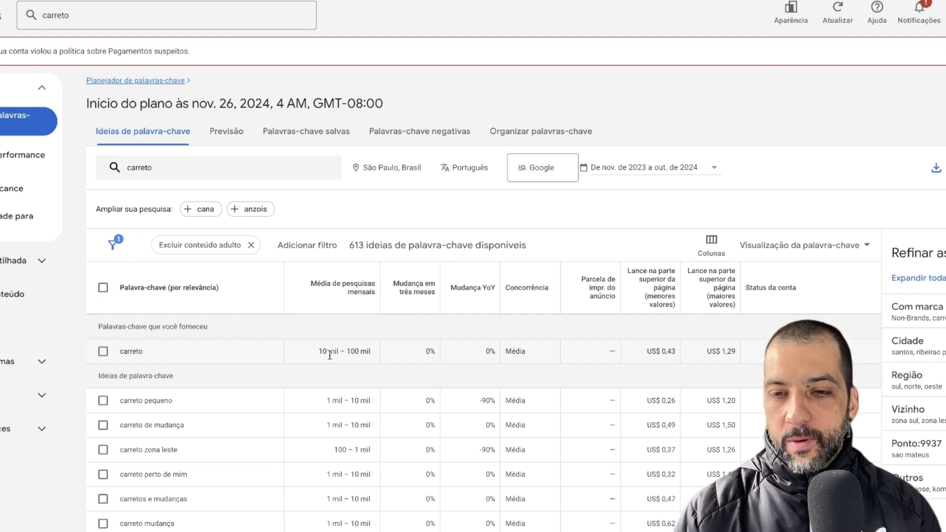
scroll(185, 357, down, 6)
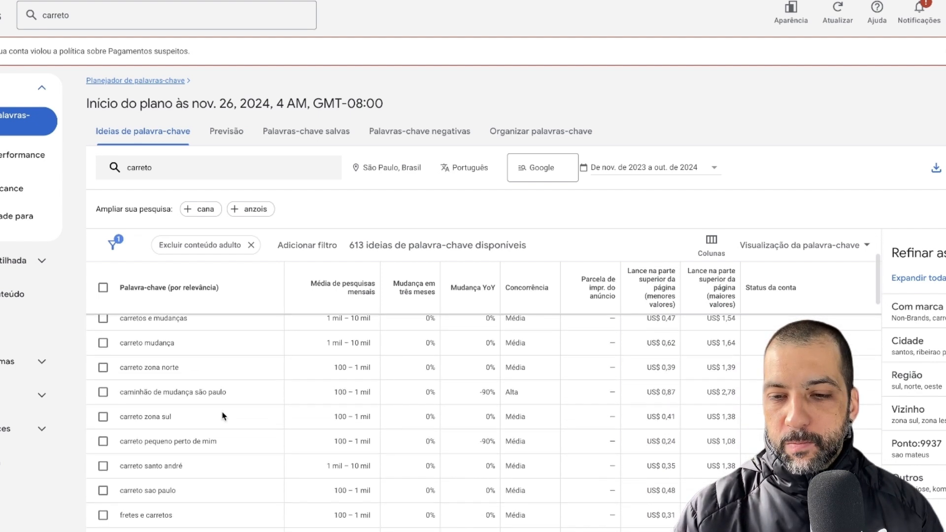
scroll(223, 416, down, 2)
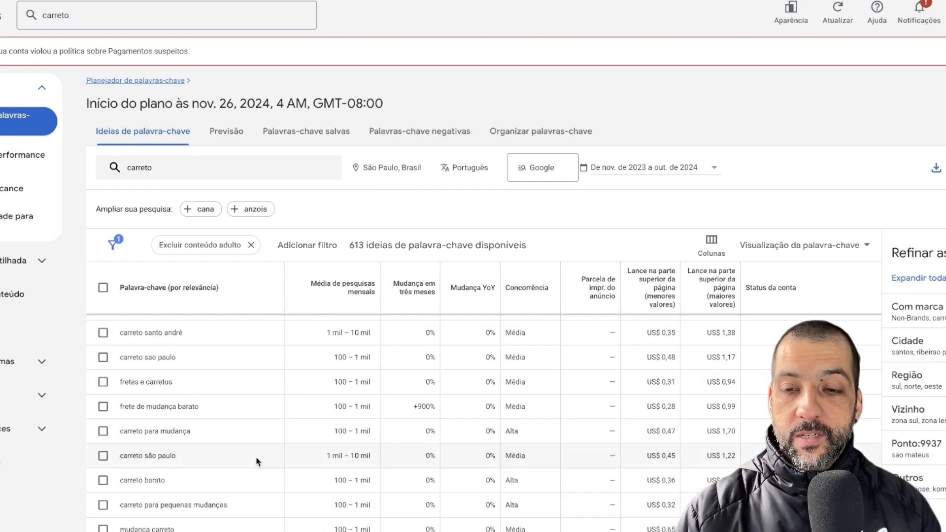
scroll(262, 459, up, 5)
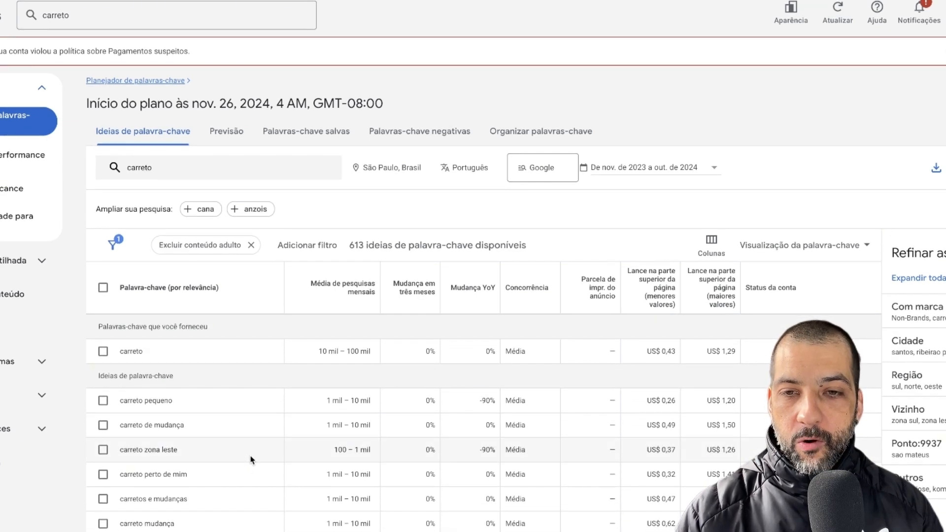
- Filter the keyword ideas to those whose keyword text contains "são paulo, sp"
click(314, 246)
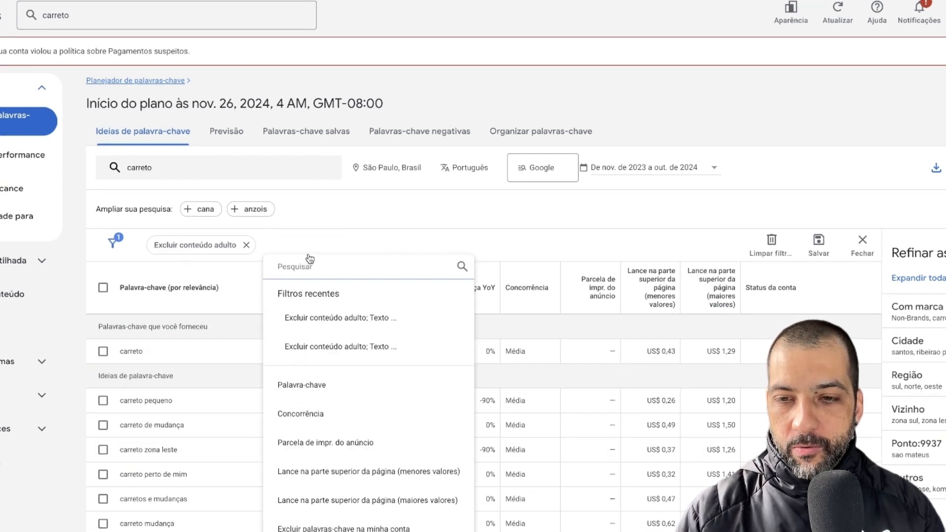
click(303, 384)
click(288, 359)
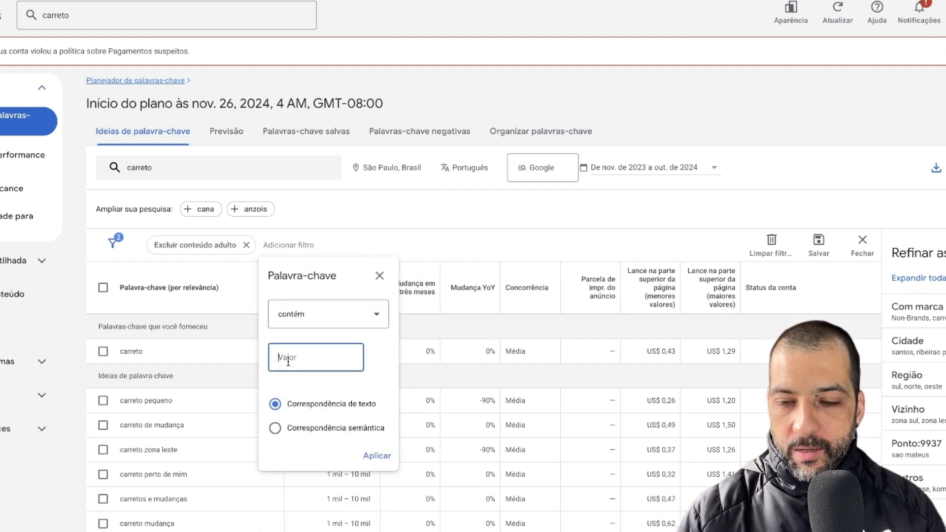
text(são paul)
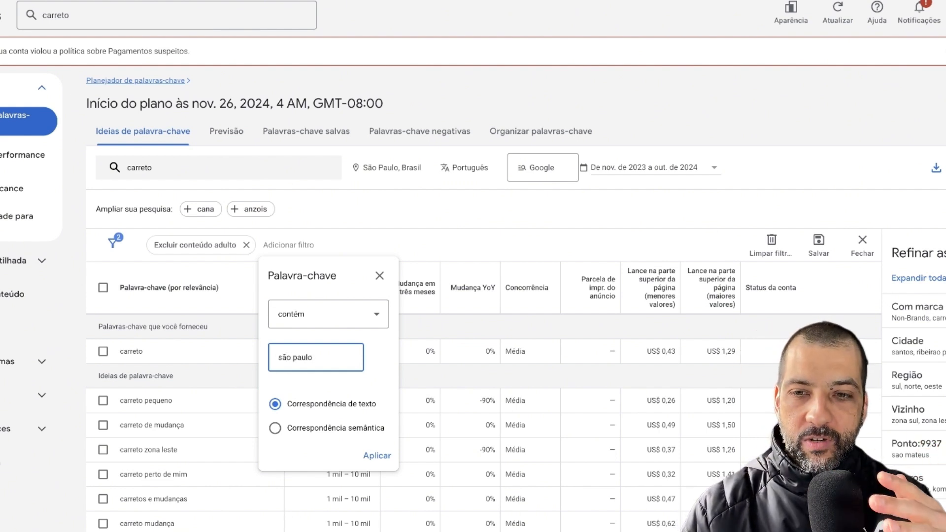
text(o)
key(Return)
key(BackSpace)
text(, sp)
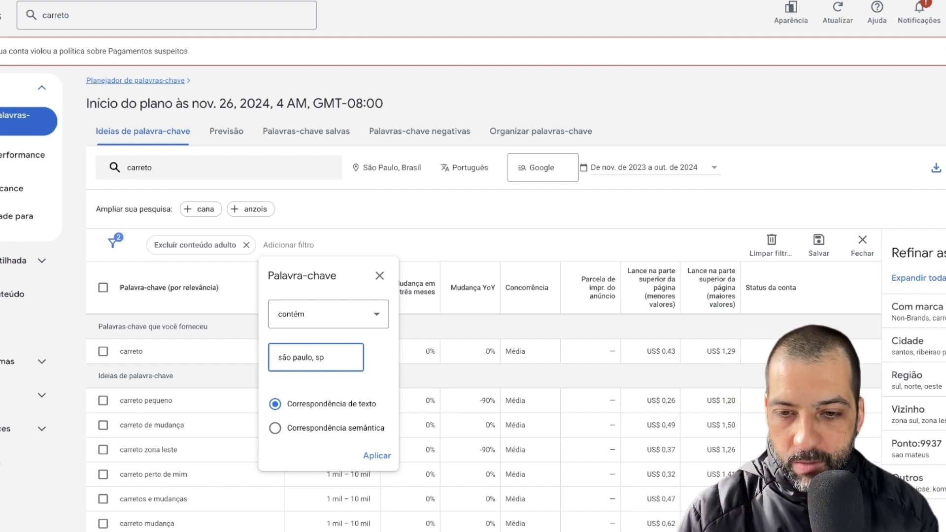
click(384, 457)
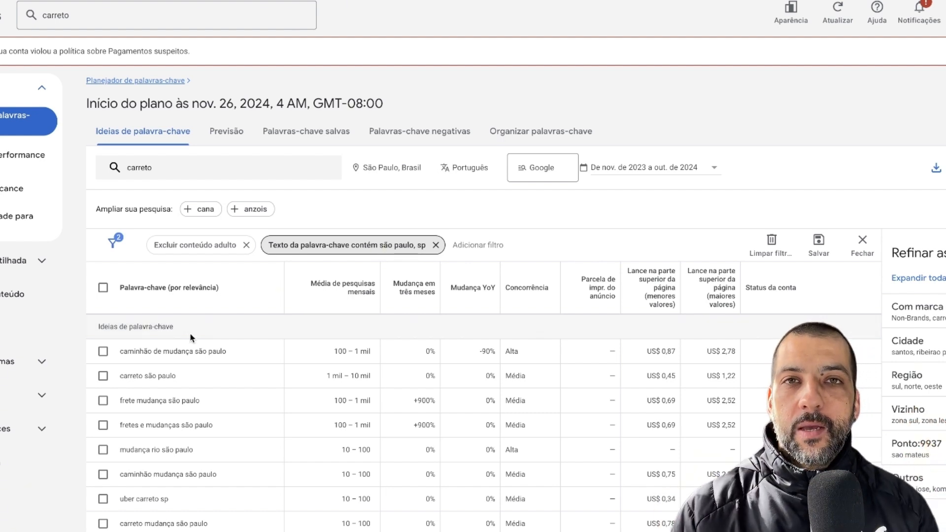
- Review the filtered keyword ideas containing São Paulo or SP and their monthly search ranges
scroll(189, 438, down, 3)
scroll(191, 370, down, 3)
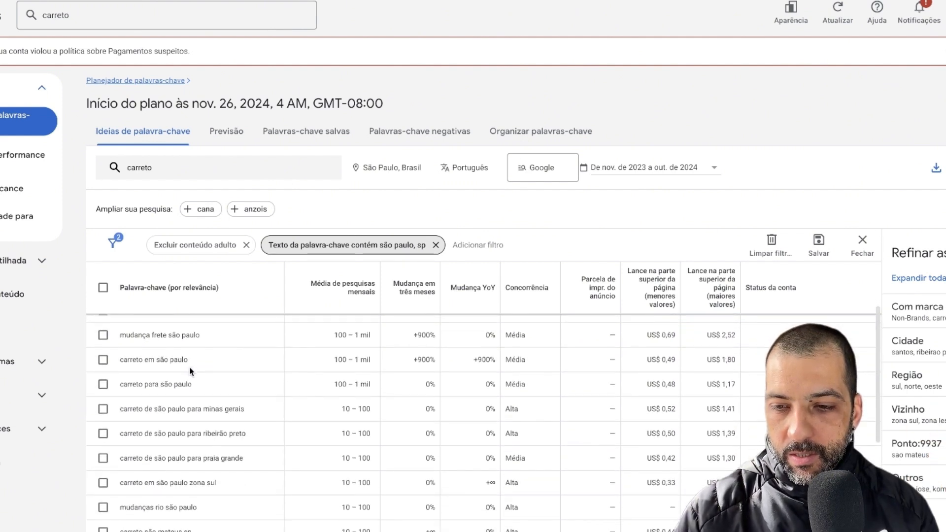
scroll(191, 371, down, 2)
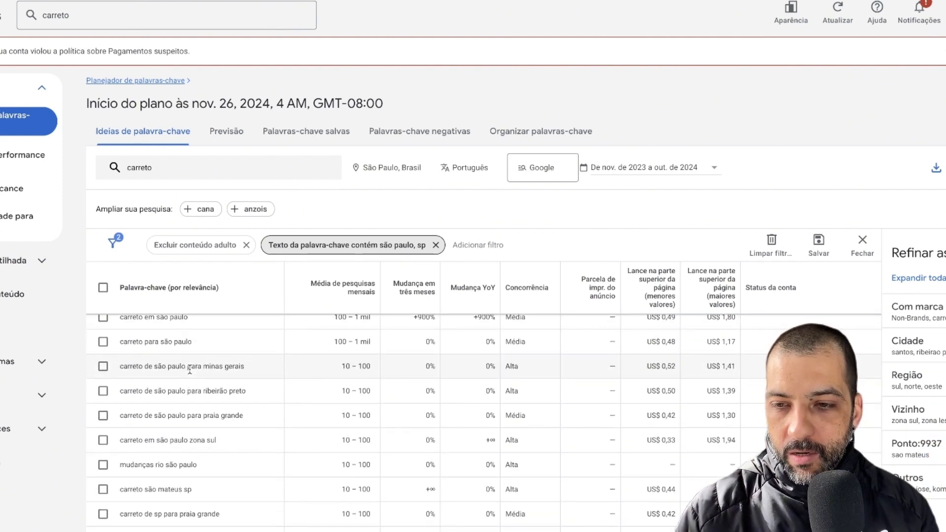
scroll(187, 384, down, 1)
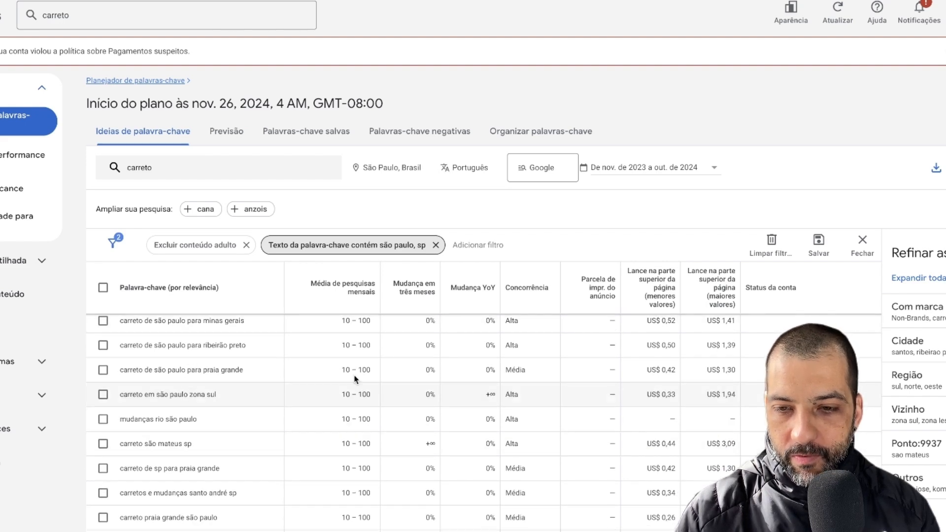
scroll(330, 315, up, 5)
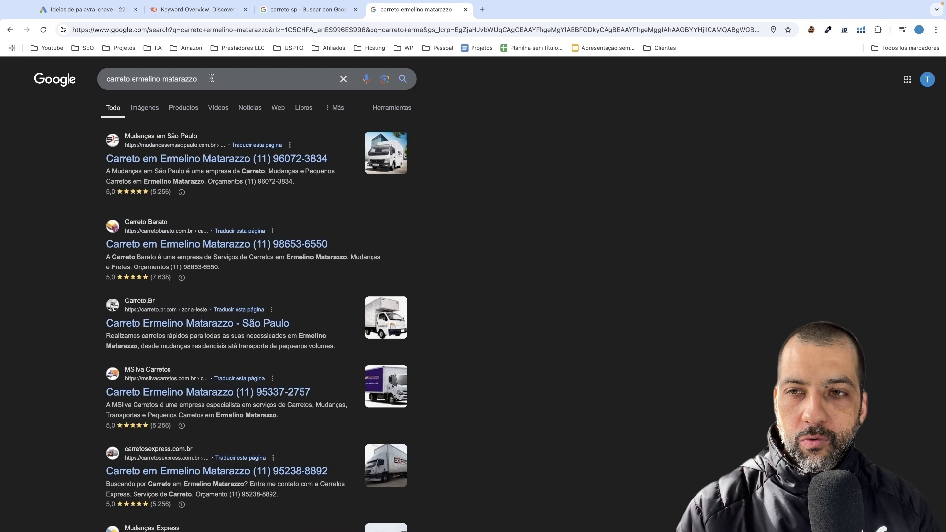
- Switch to the Google search for "carreto ermelino matarazzo" and change its query to "carreto sp" to view the autocomplete suggestions
click(211, 78)
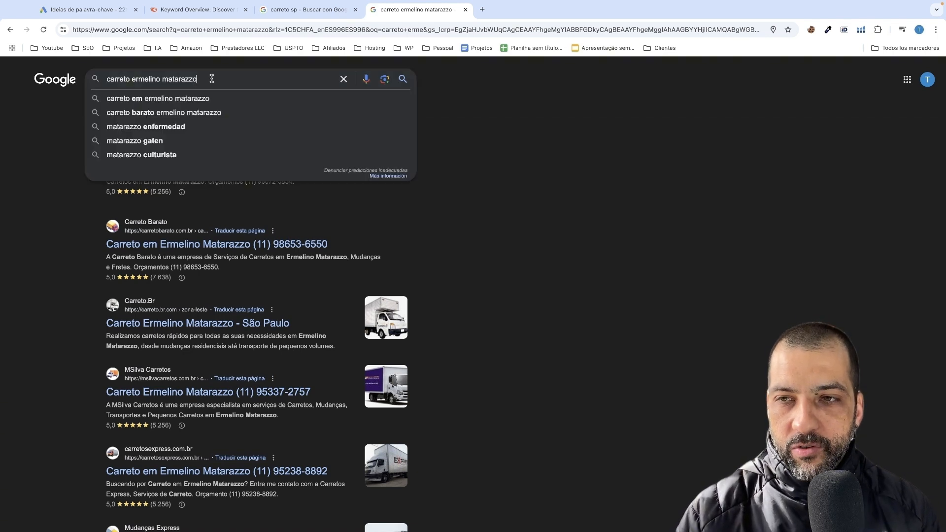
key(BackSpace)
key(BackSpace)
key(BackSpace)
key(BackSpace)
key(BackSpace)
key(BackSpace)
key(BackSpace)
key(BackSpace)
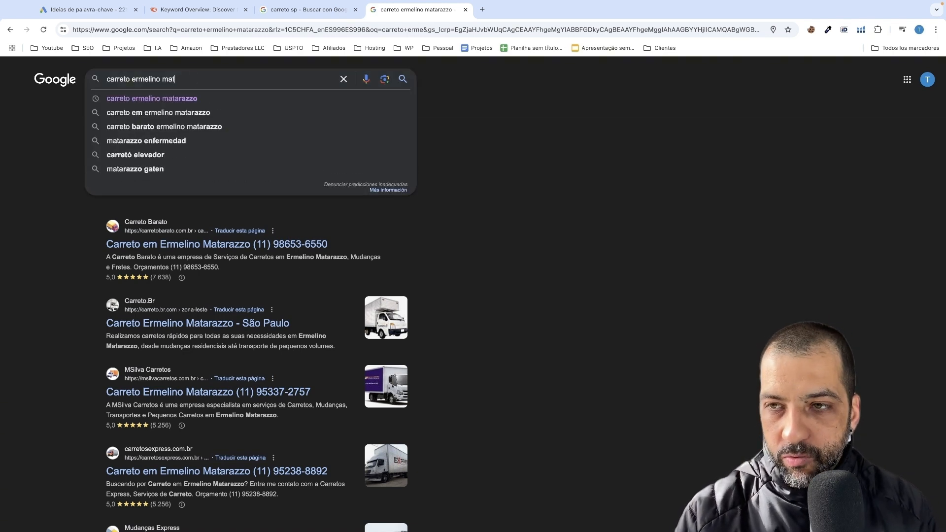
key(BackSpace)
key(BackSpace)
key(BackSpace)
key(BackSpace)
key(BackSpace)
key(BackSpace)
key(BackSpace)
key(BackSpace)
key(BackSpace)
key(BackSpace)
key(BackSpace)
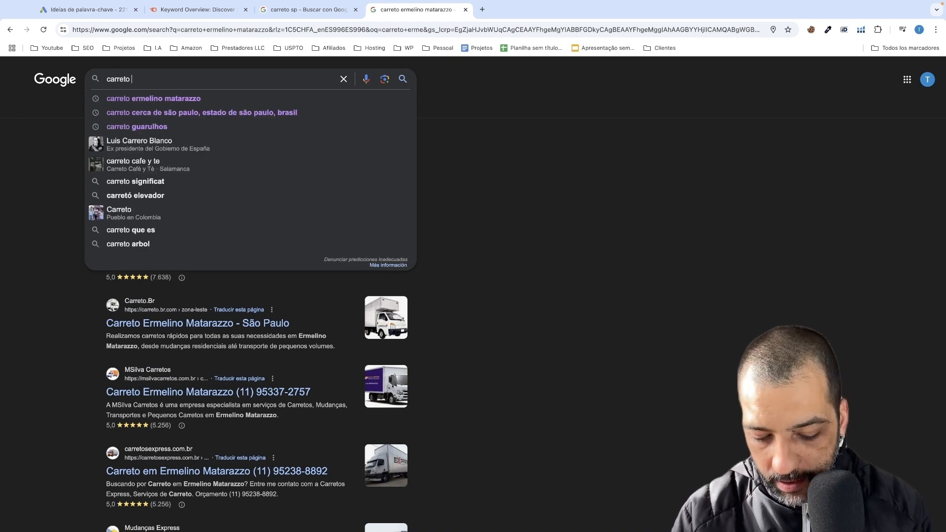
text(sp)
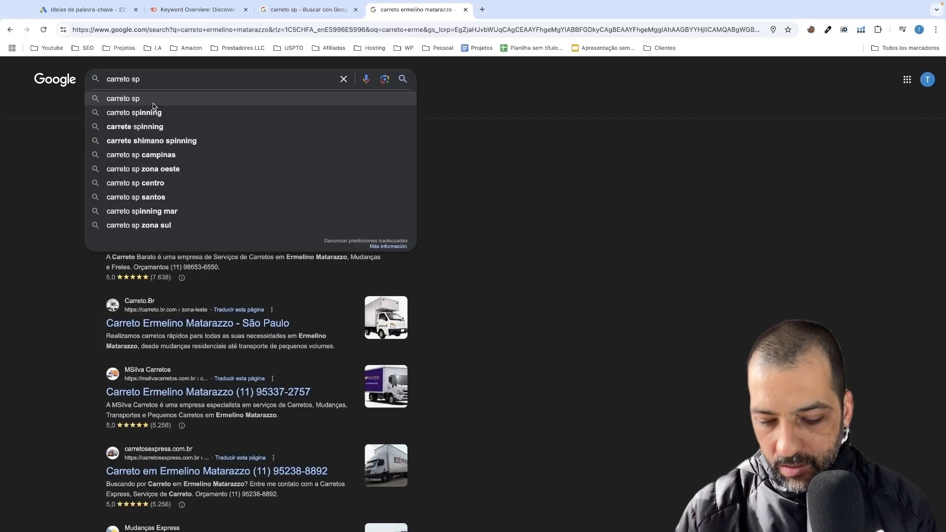
- Replace "sp" with "sao paul" in the query to view suggestions for São Paulo locations
key(BackSpace)
text(ao)
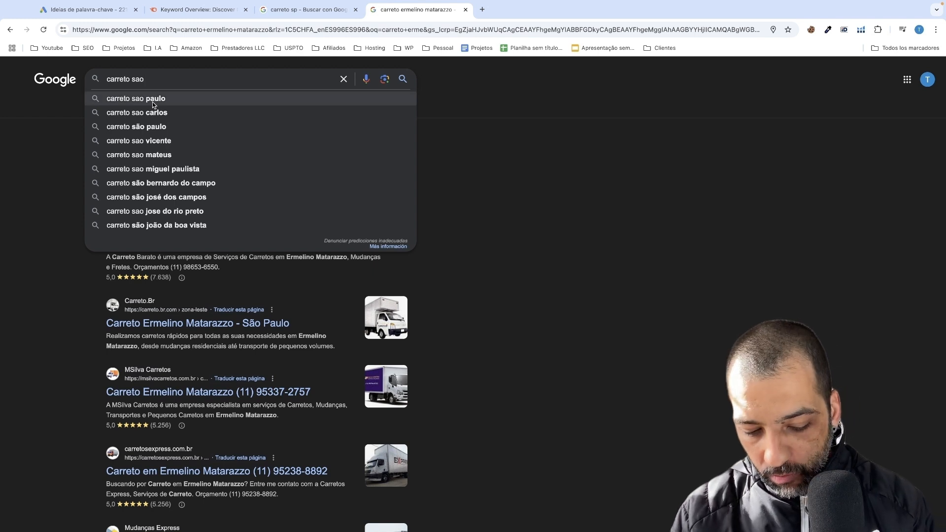
text(paul)
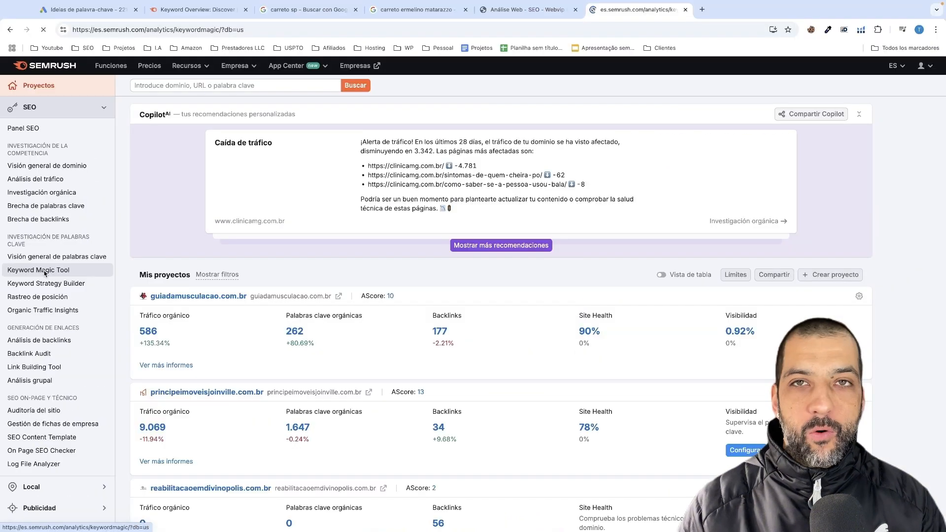
- Switch to Semrush's Keyword Magic Tool, set the country database to Brasil, and search for the keyword "carreto"
click(77, 267)
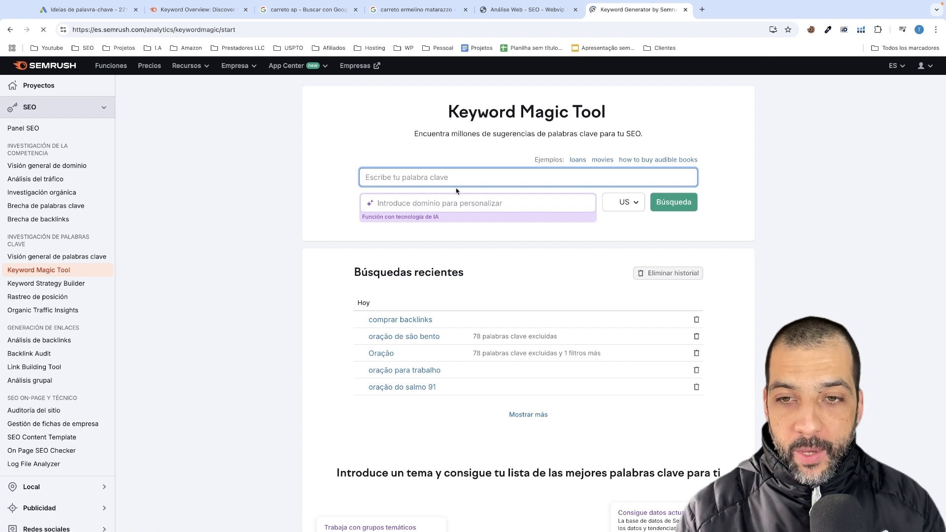
click(627, 201)
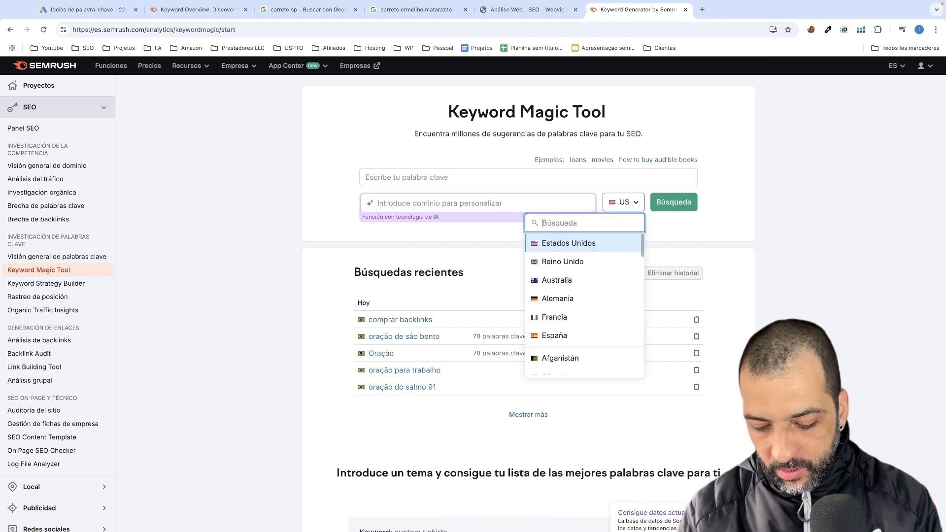
text(bra)
click(577, 243)
click(456, 180)
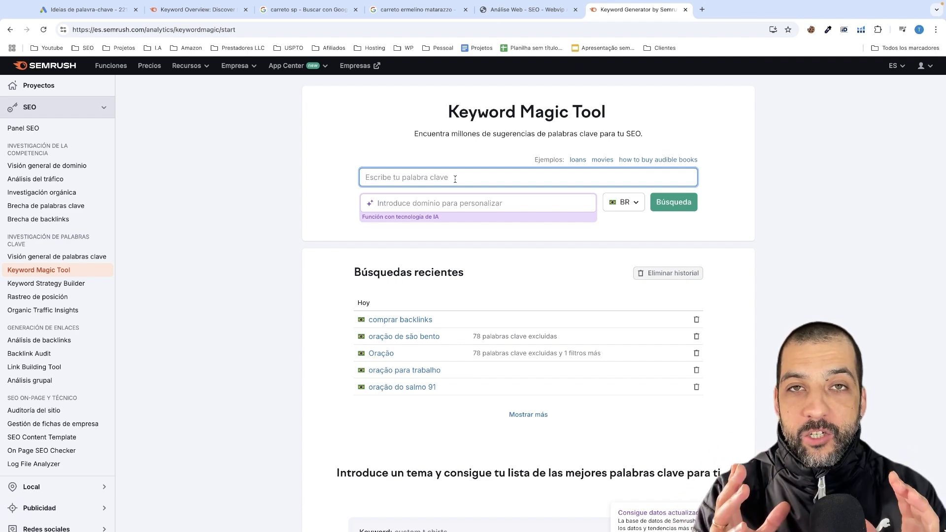
text(carreto)
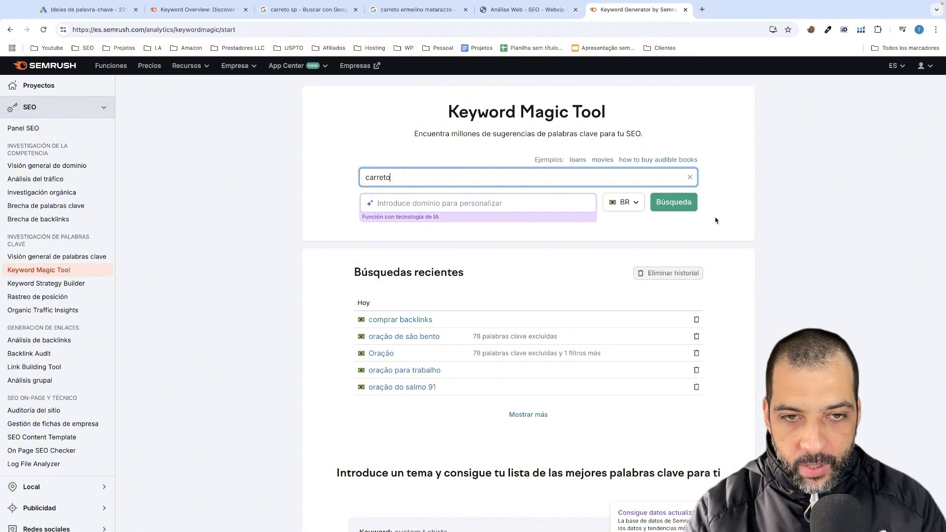
click(684, 207)
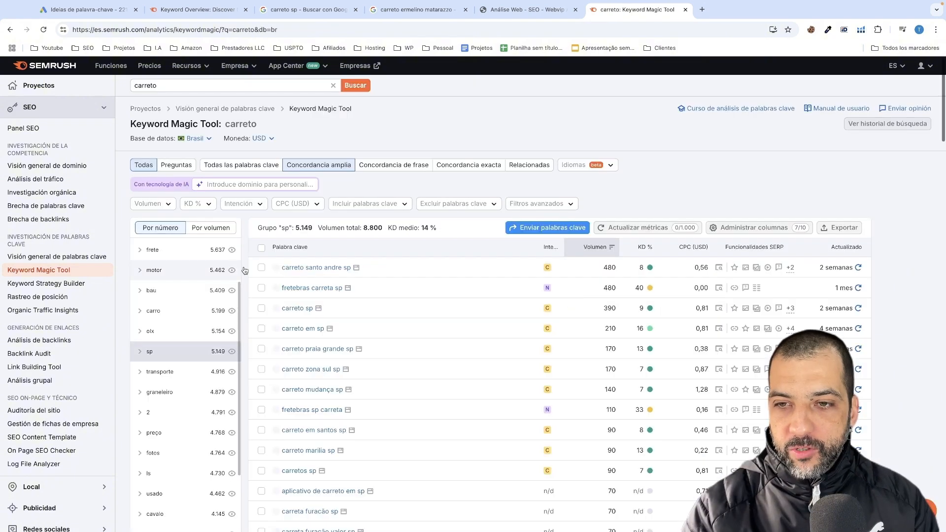
- Examine the "sp" keyword group's total volume, search intents, keyword difficulty, and its lower-volume local keywords
drag(296, 229, 379, 226)
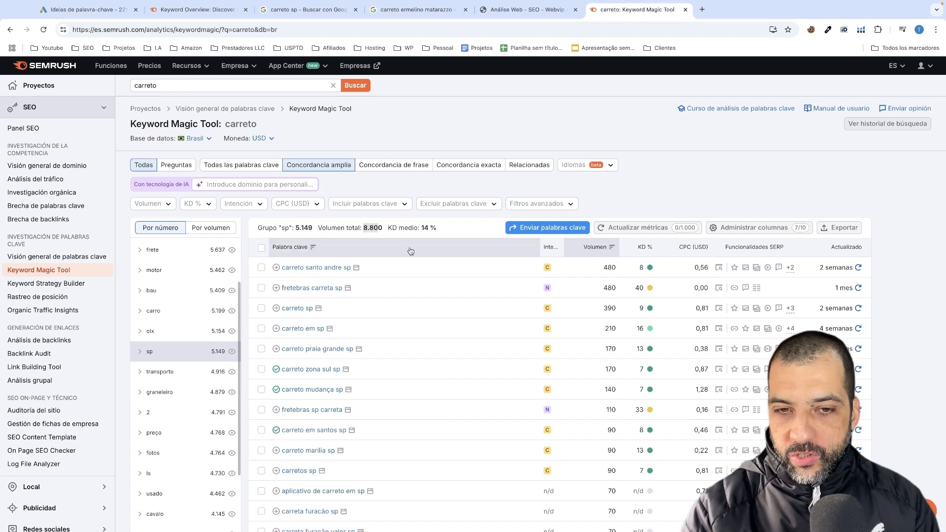
scroll(404, 266, down, 1)
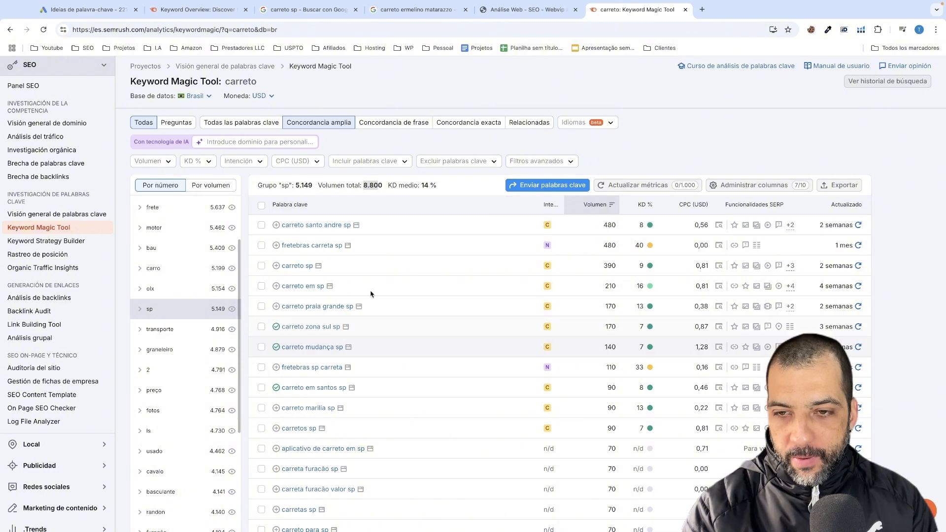
mouse_move(548, 204)
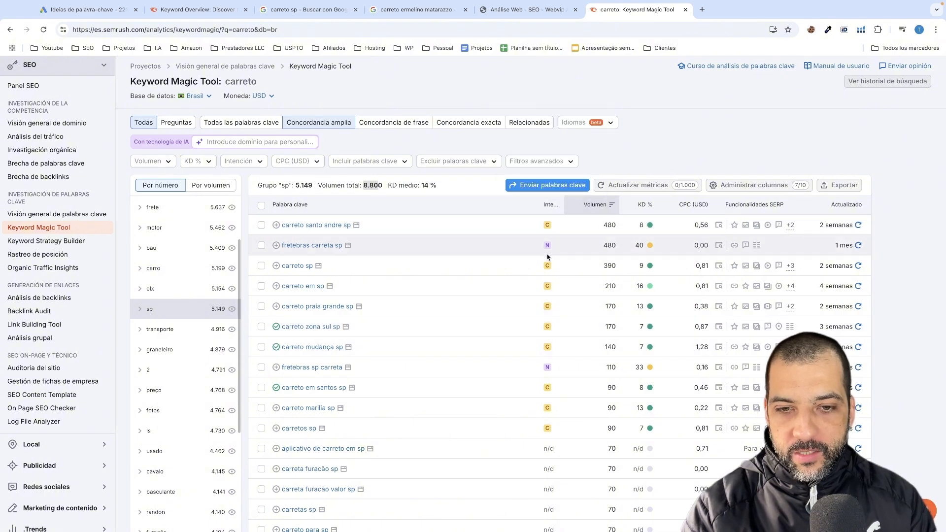
mouse_move(548, 227)
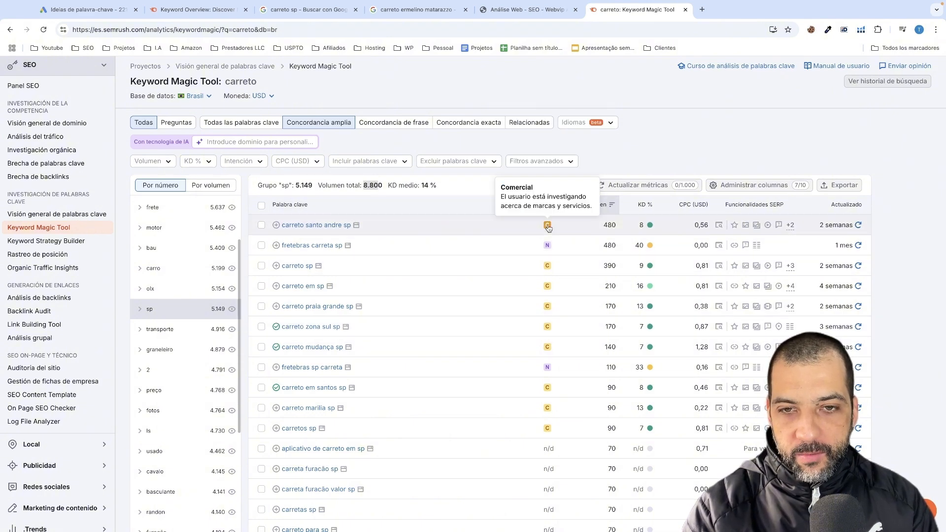
mouse_move(548, 247)
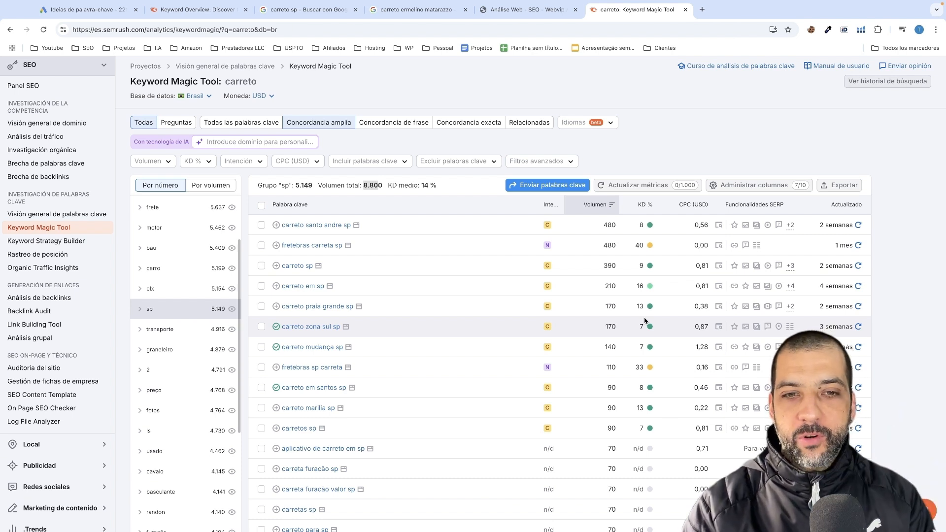
mouse_move(640, 284)
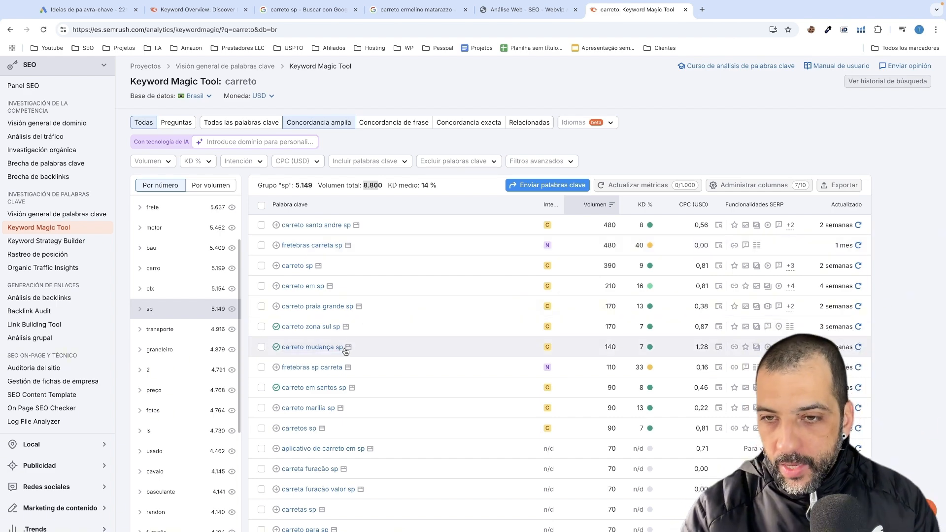
scroll(347, 351, down, 5)
scroll(348, 351, down, 15)
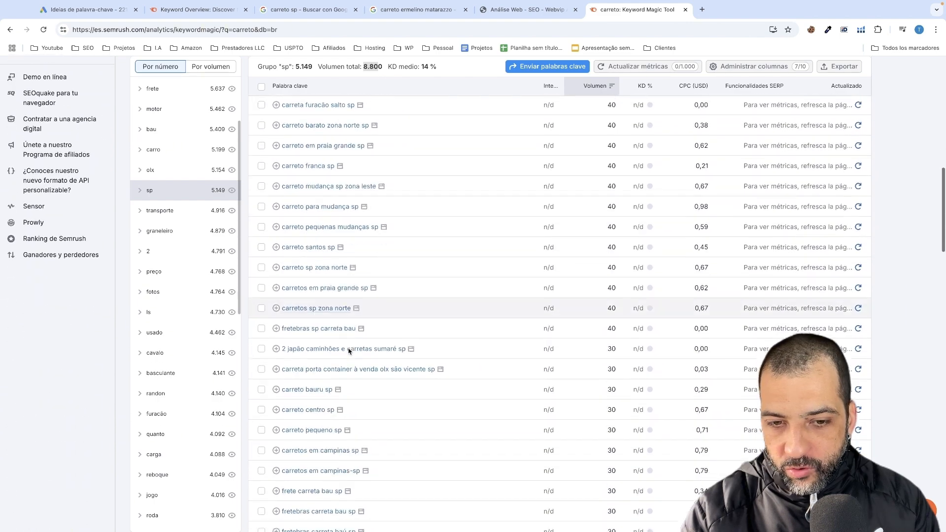
- Search for "carreto sao paulo" and switch the match type from broad match to all keywords
text(o sao pau)
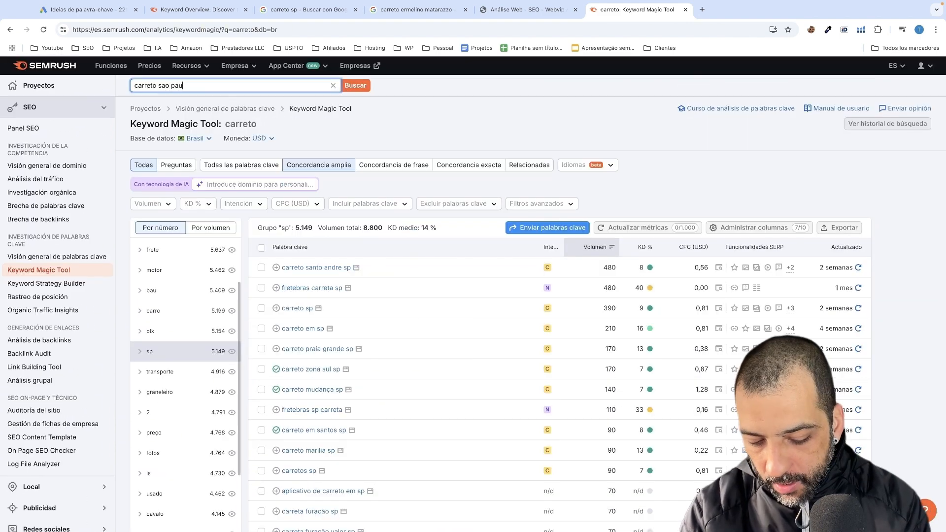
text(lo)
click(355, 85)
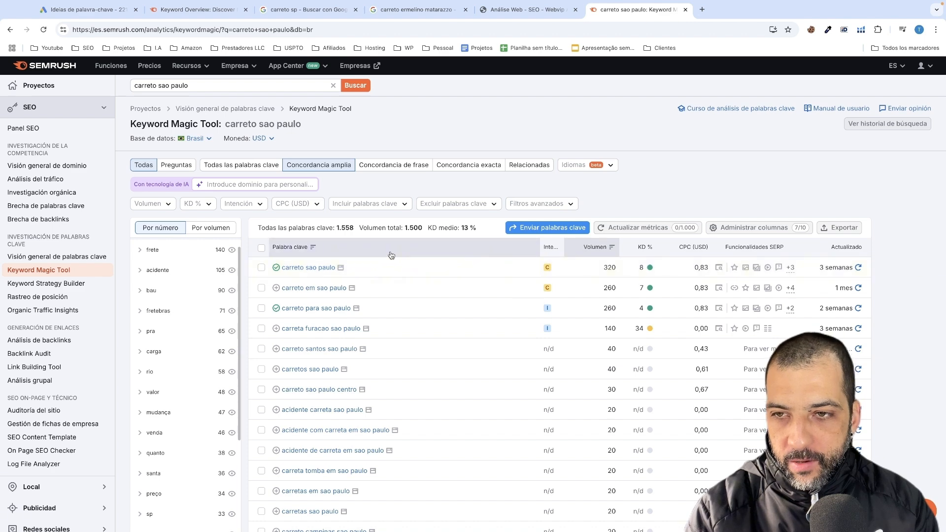
click(262, 169)
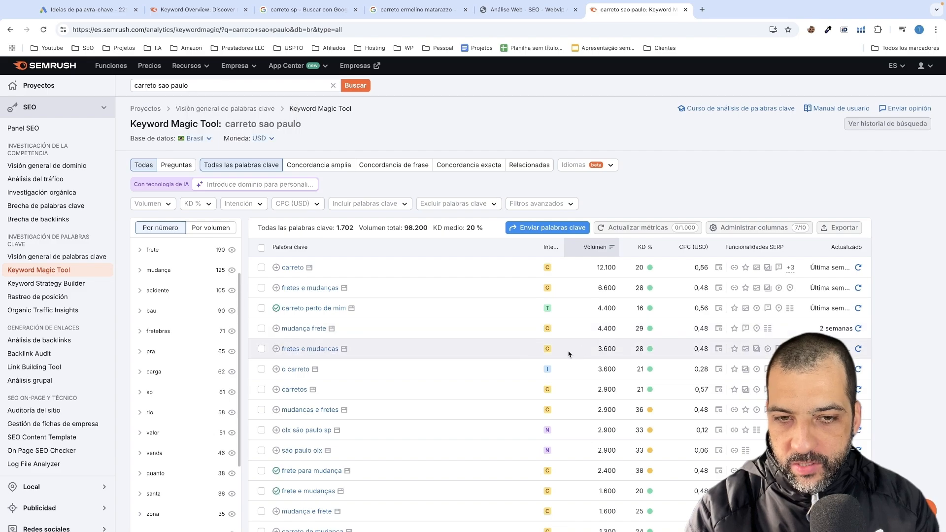
- Locate "carreto são paulo" among the keyword results, and view the columns of the empty Palavras_Chave_Carretosp11 spreadsheet
scroll(629, 341, down, 1)
scroll(628, 341, down, 4)
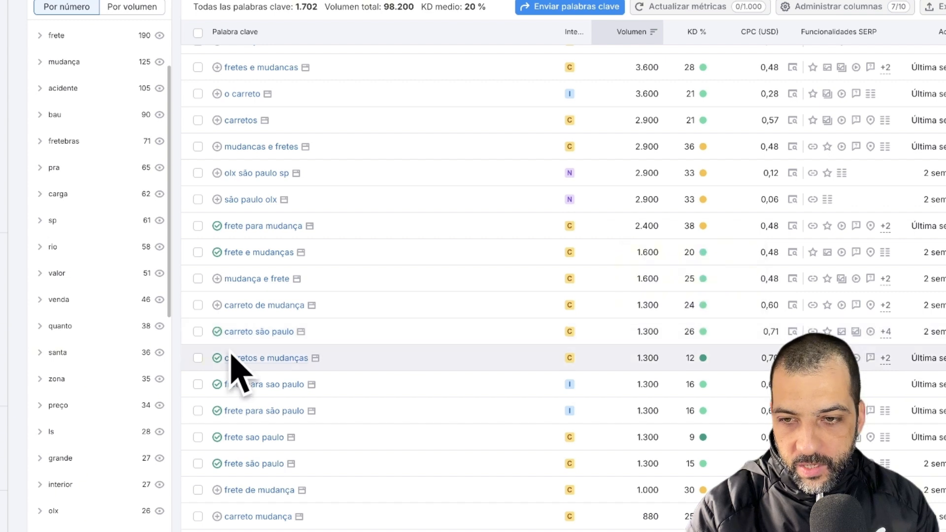
drag(222, 331, 306, 330)
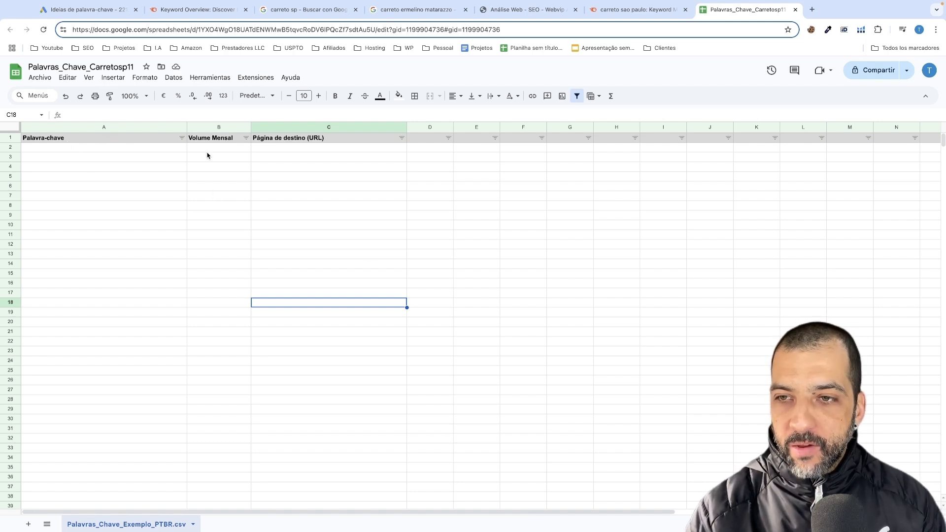
click(288, 127)
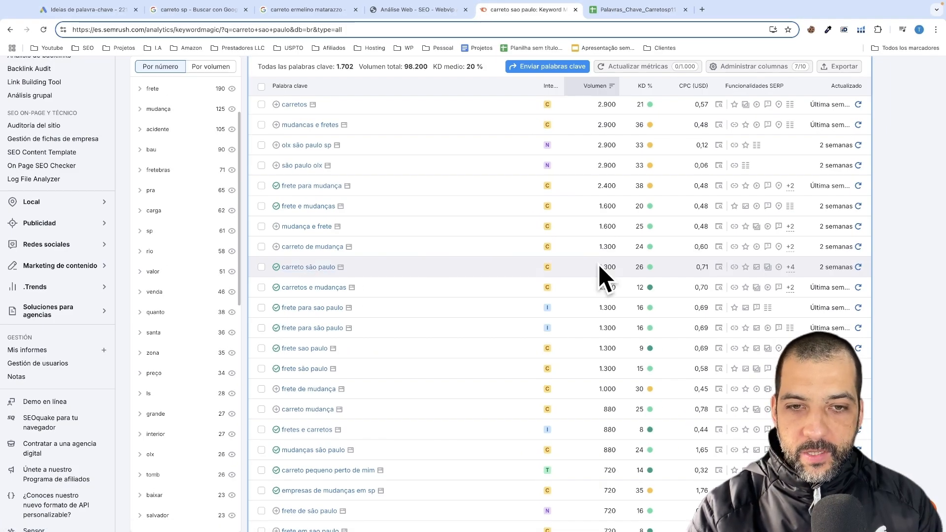
- Switch to the Palavras_Chave_Carretosp11 spreadsheet and fill the three São Paulo keywords and their monthly volumes, A2:B4, with light green
click(641, 9)
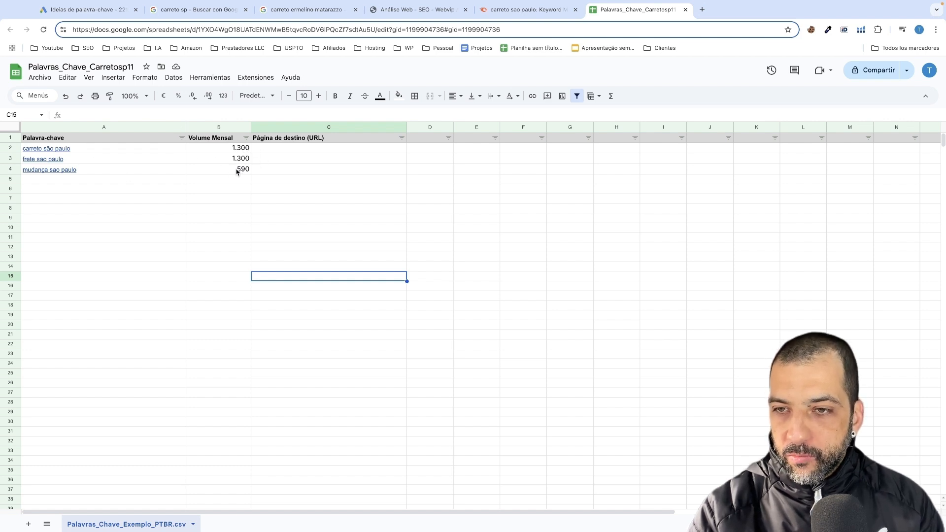
drag(237, 170, 154, 148)
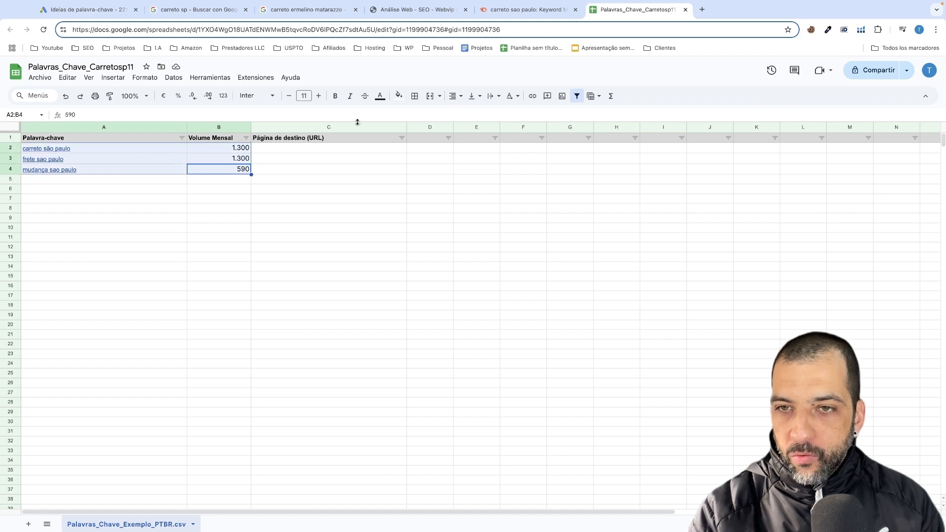
click(399, 96)
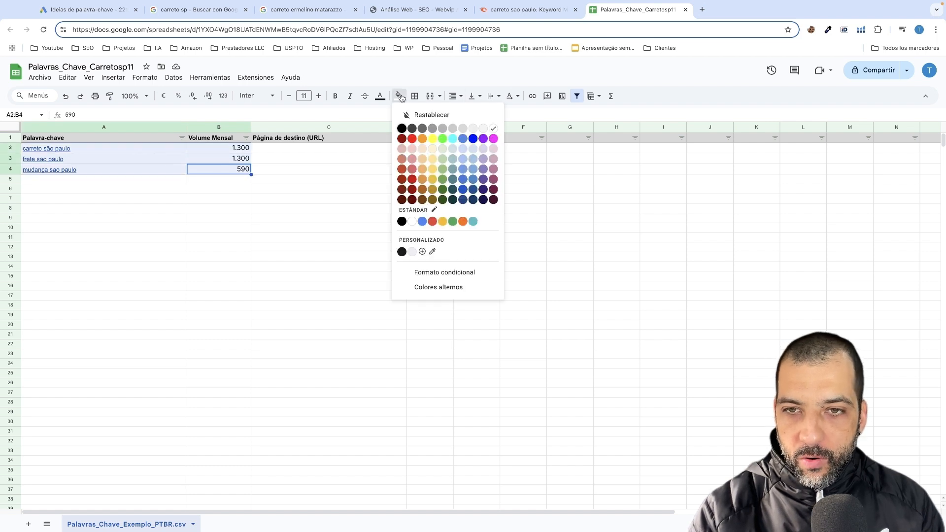
click(444, 159)
click(192, 229)
mouse_move(140, 170)
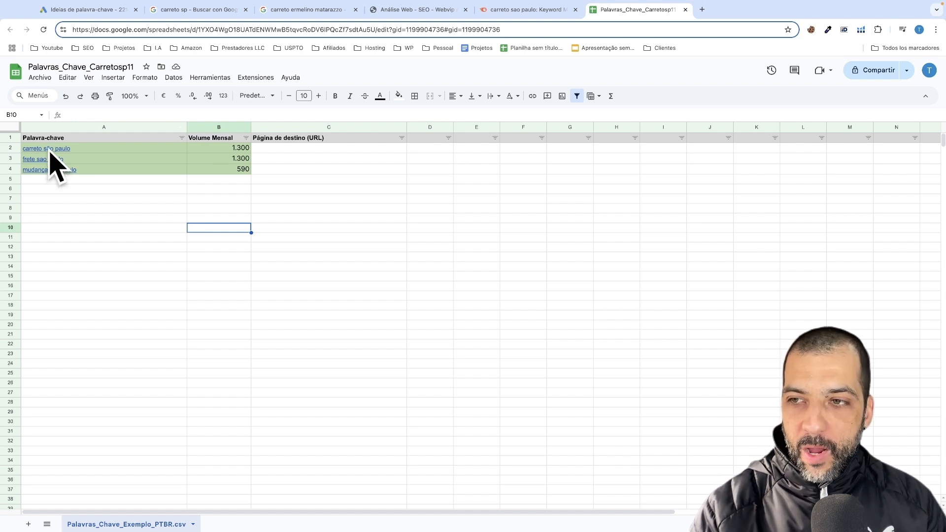
mouse_move(56, 155)
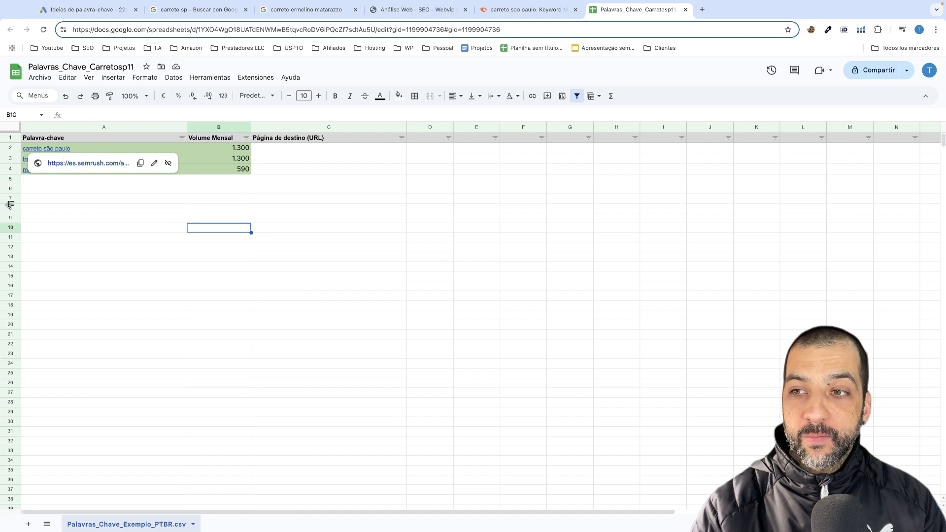
click(287, 169)
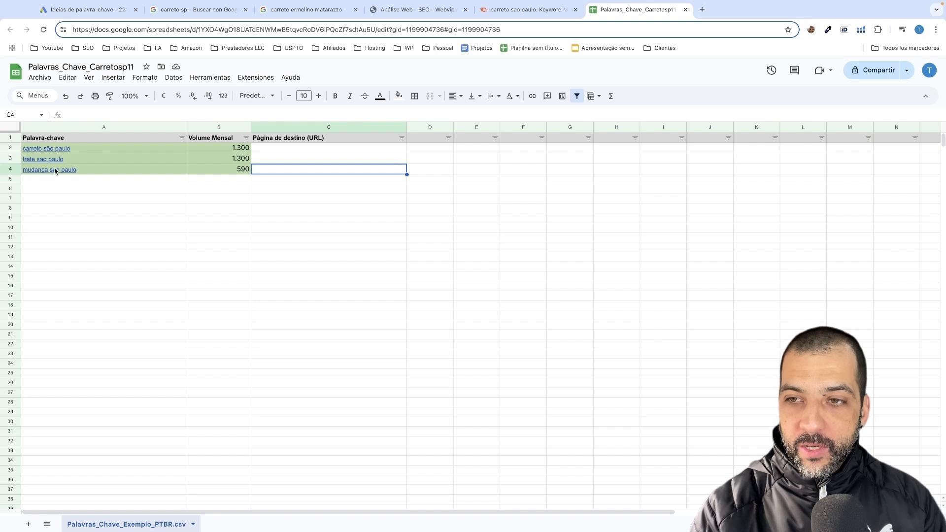
mouse_move(55, 171)
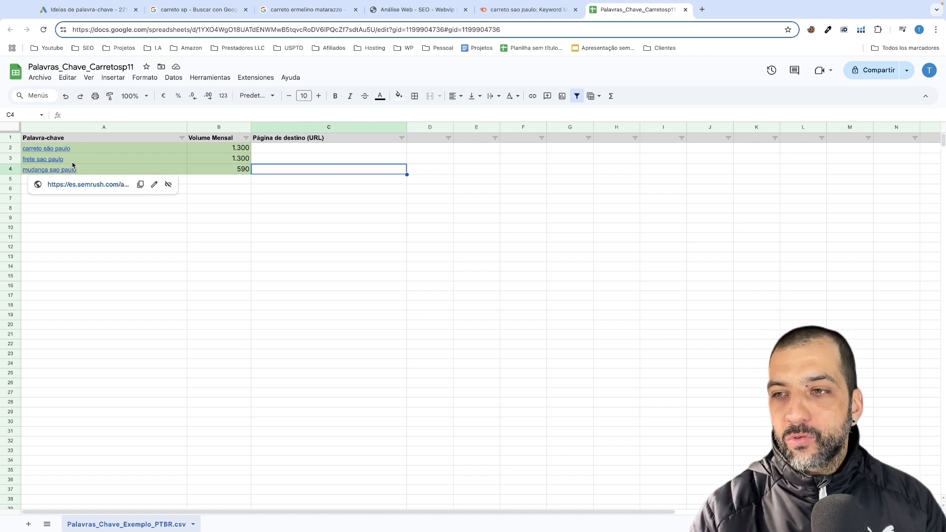
click(119, 265)
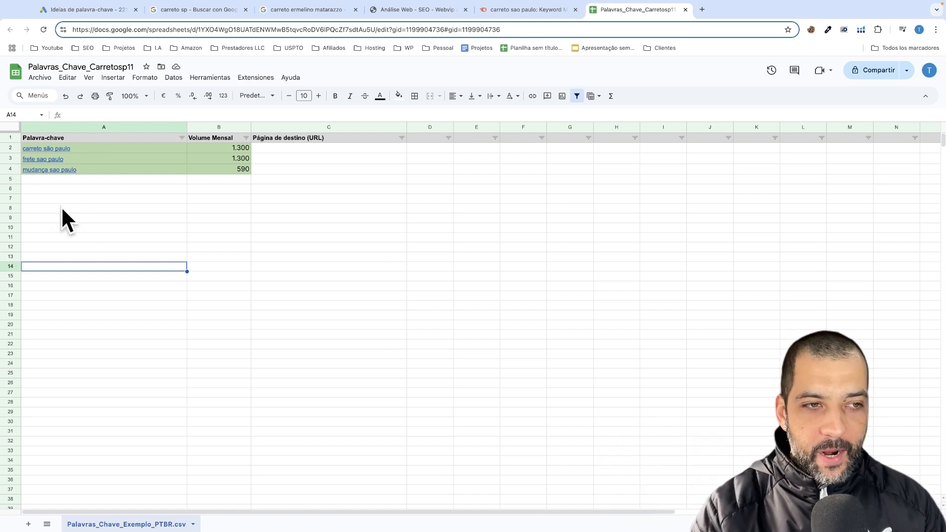
- Paste yellow service keywords from A8: Carreto Urgente, Serviço de carreto, Carreto geladeira, Orçamento carreto mudança, Carreto de mudança and Carreto perto de mim
click(29, 208)
text(Carreto Urgente Serviço de carreto Carreto geladeira Orçamento carreto mudança Carreto de mudança Carreto perto de mim)
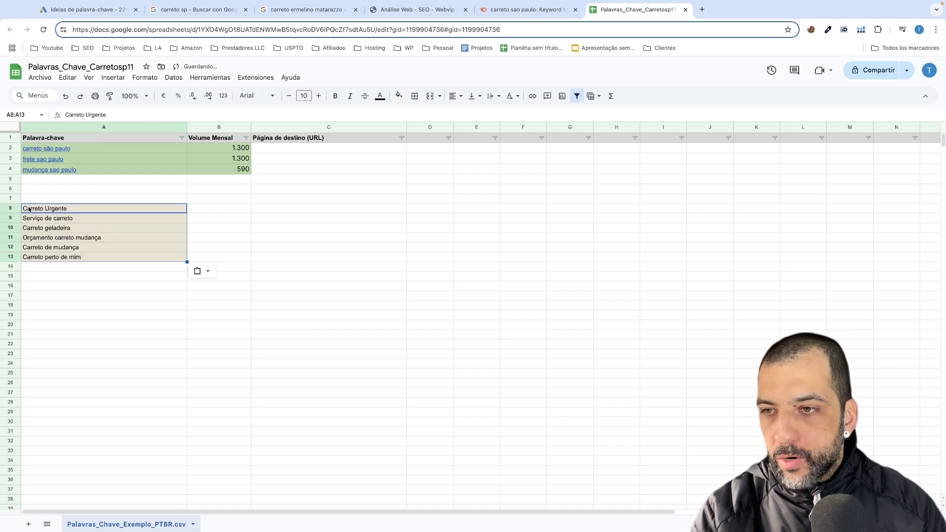
click(277, 332)
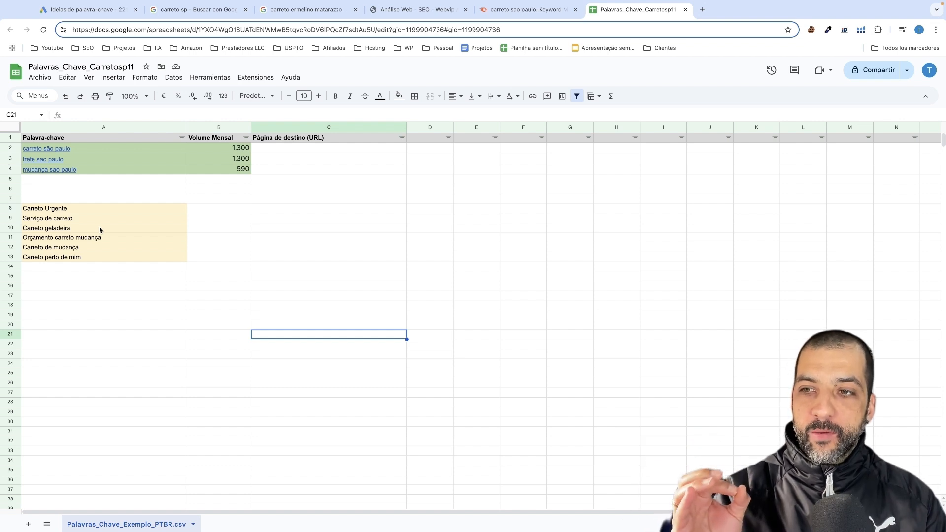
- Examine the yellow group of service keywords, from Carreto Urgente to Carreto perto de mim
drag(99, 209, 96, 247)
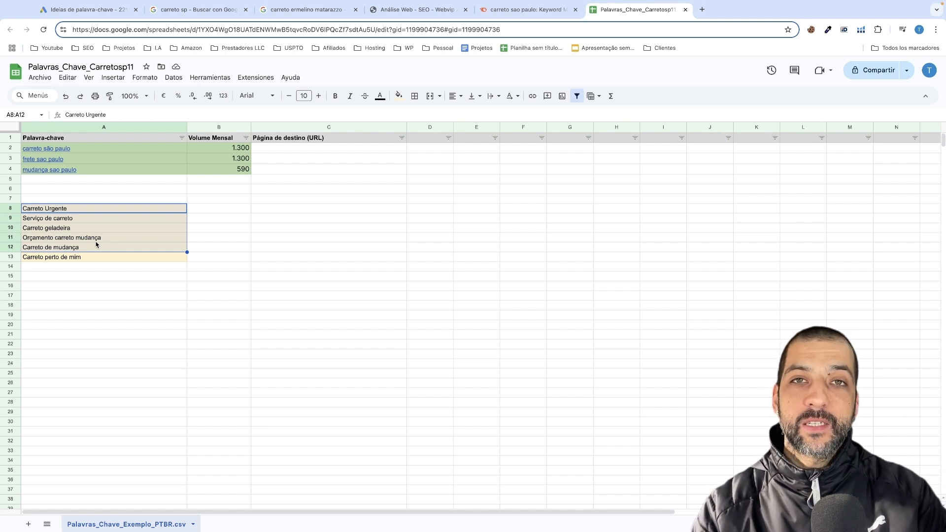
click(95, 269)
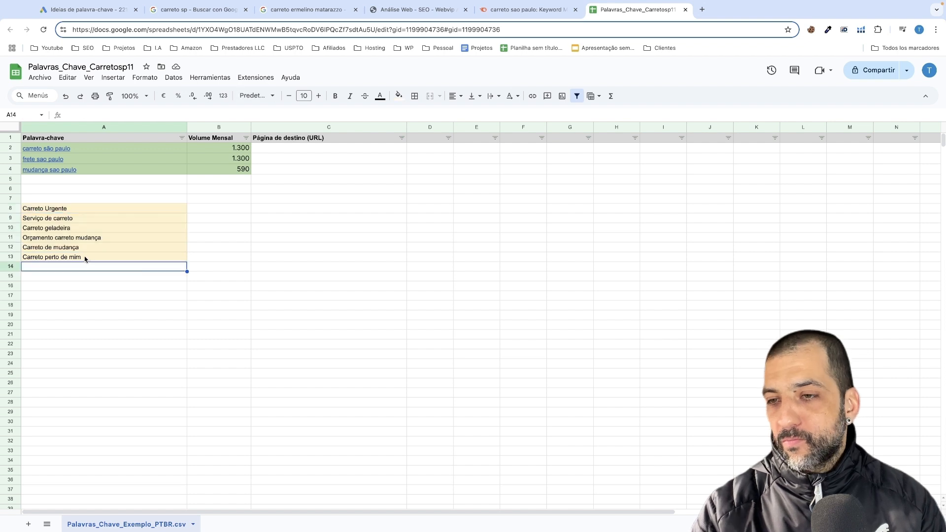
drag(89, 259, 74, 211)
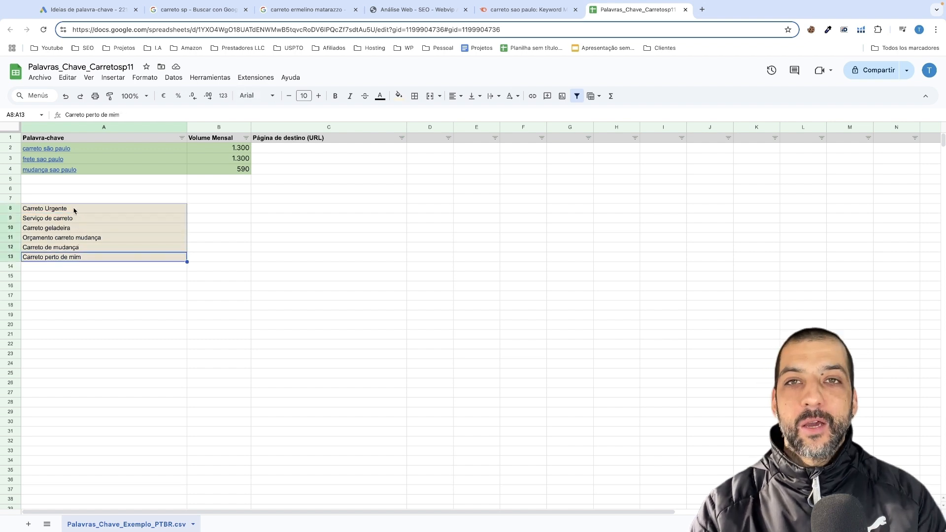
click(109, 315)
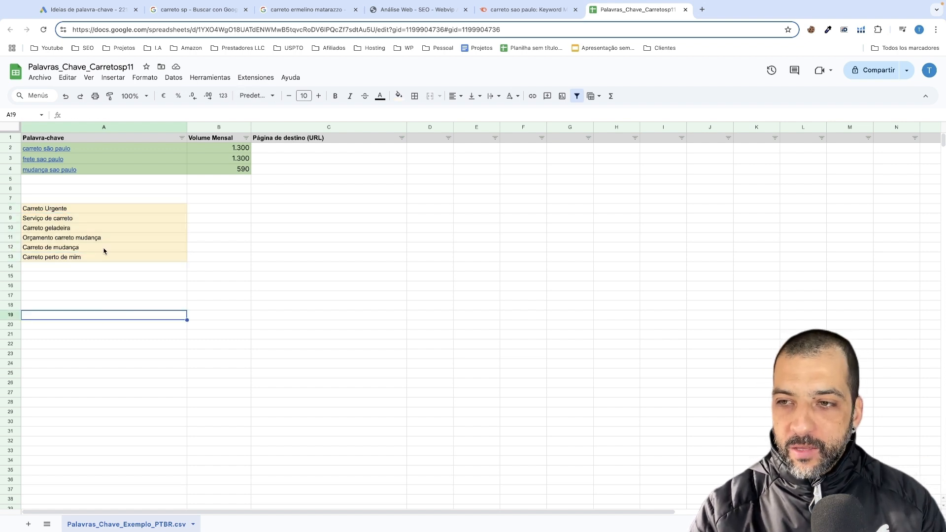
scroll(108, 296, right, 1)
scroll(315, 291, left, 1)
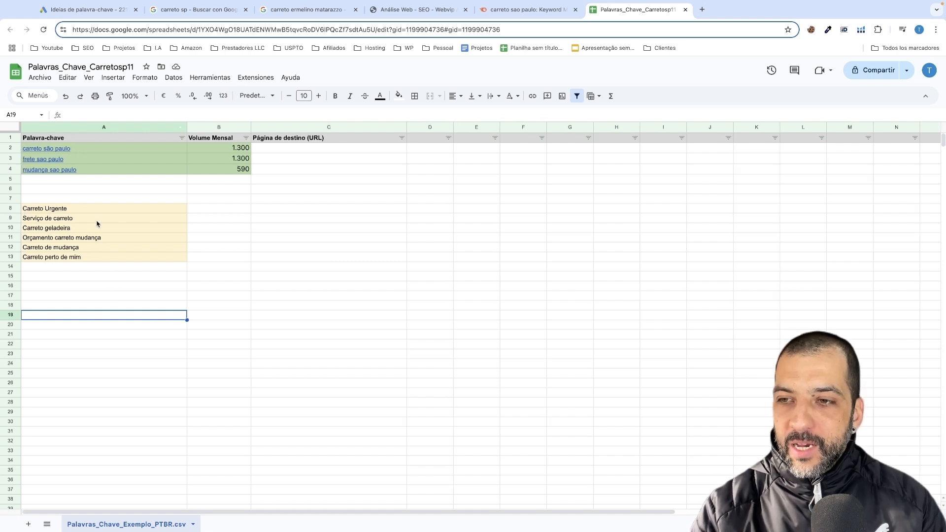
drag(96, 208, 96, 257)
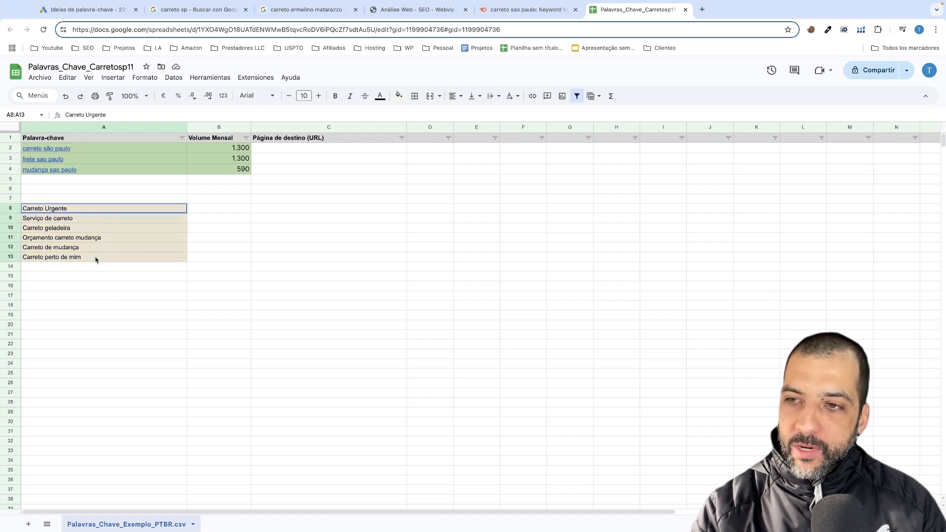
- Paste purple location keywords from A16: Carreto Ermelino Matarazo, Carreto Zona Leste, Carreto Zona Sul, Carreto Centro and Carreto Guarulhos
click(62, 287)
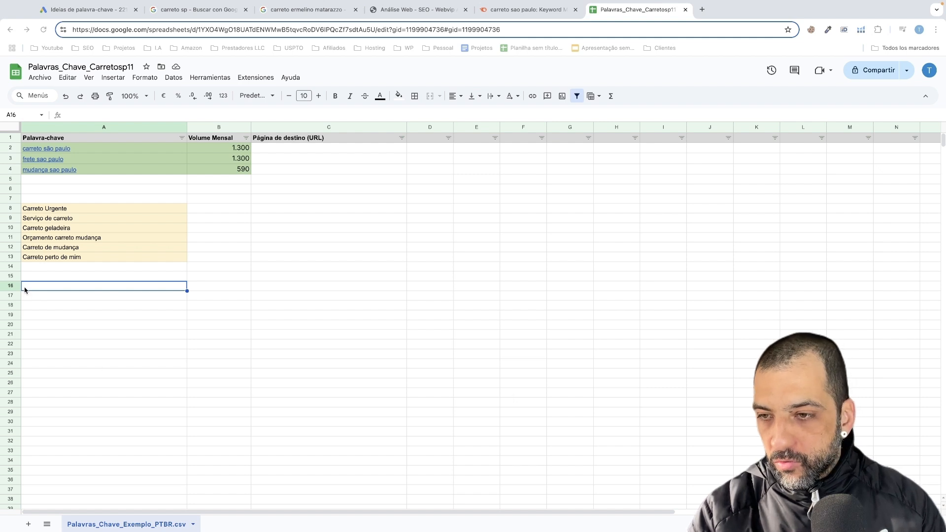
text(Carreto Ermelino Matarazo Carreto Zona Leste Carreto Zona Sul Carreto Centro Carreto Guarulhos)
click(133, 386)
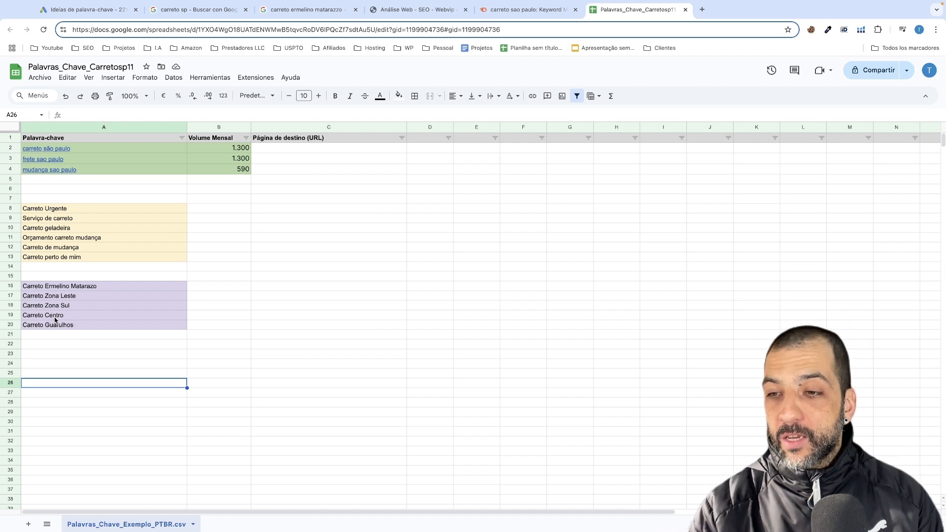
drag(74, 296, 76, 304)
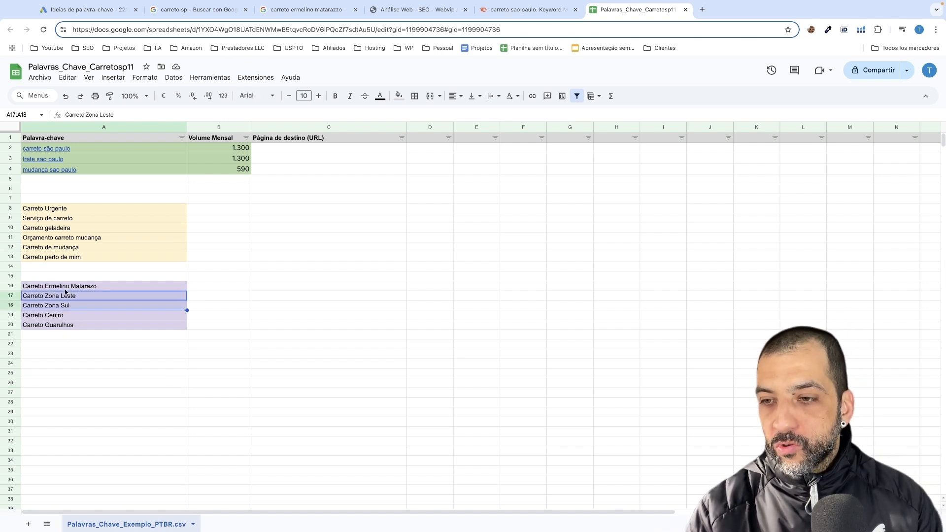
click(76, 336)
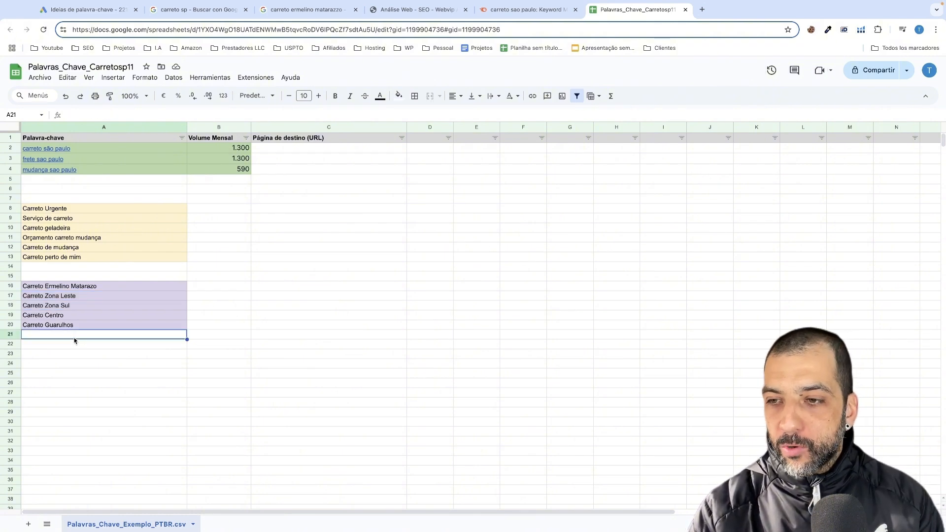
click(83, 355)
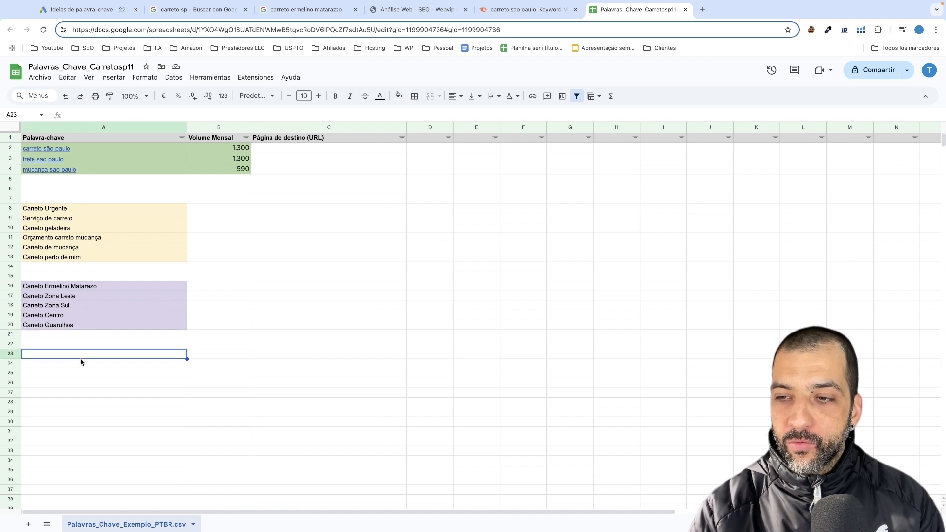
click(90, 324)
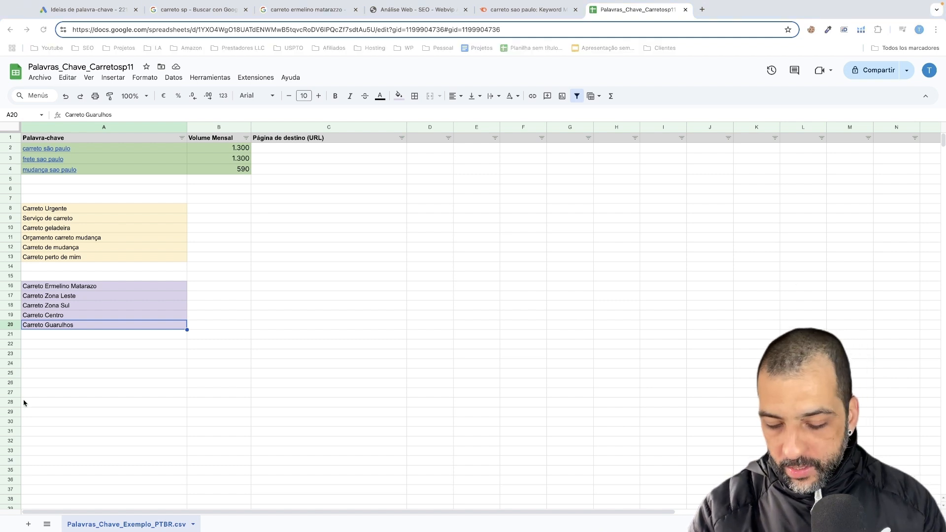
- Paste red keywords from A22: Pequeno carreto sp, Empresa de carreto SP, Mudança carreto SP, Carreto barato são paulo, Carreto 24 horas sp and Caminhão mudança sao paulo
click(35, 346)
text(Pequeno carreto sp Empresa de carreto SP Mudança carreto SP Carreto barato são paulo Carreto 24 horas sp Caminhão mudança sao paulo)
click(133, 451)
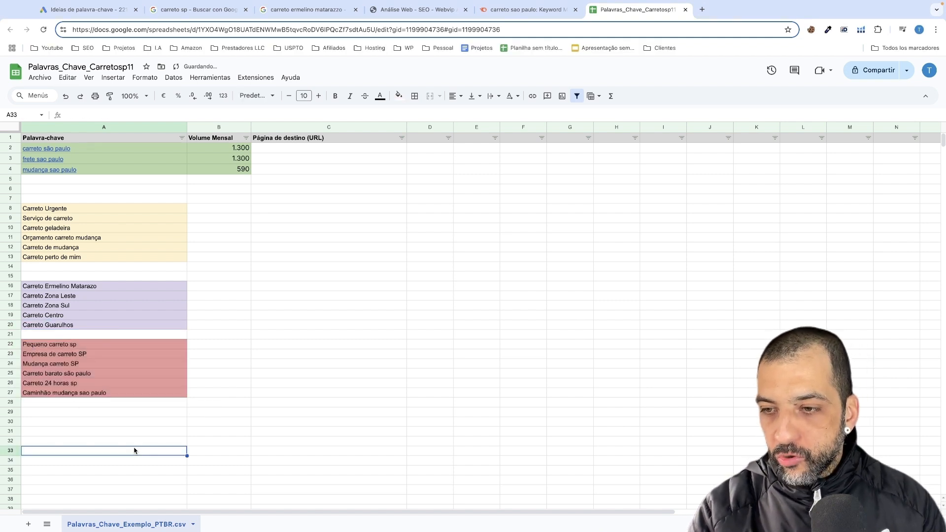
- Examine the individual keywords in the red group and compare them with the main São Paulo keywords in the green group
drag(99, 345, 97, 394)
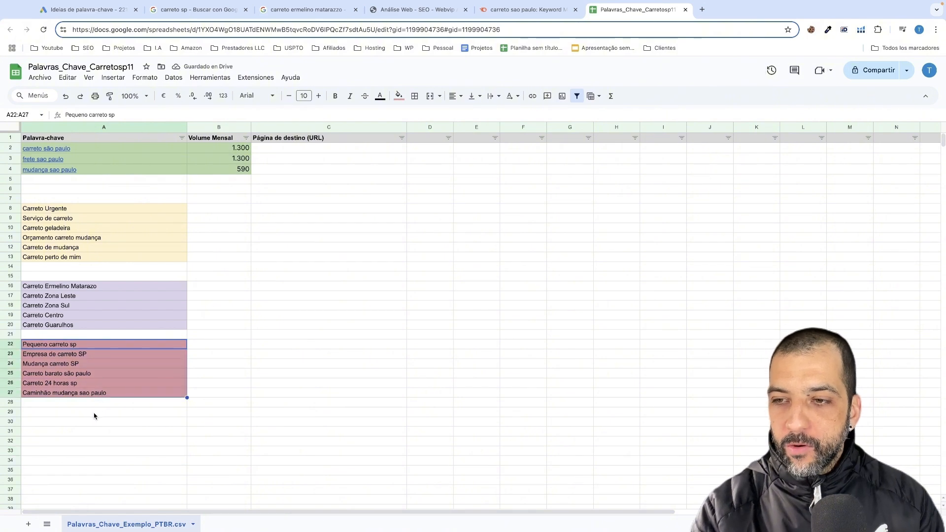
click(106, 451)
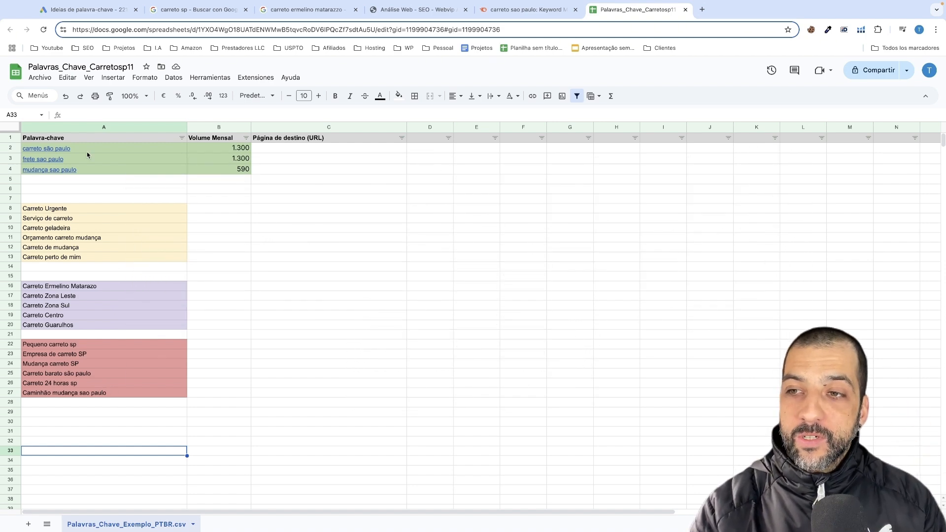
scroll(144, 344, down, 1)
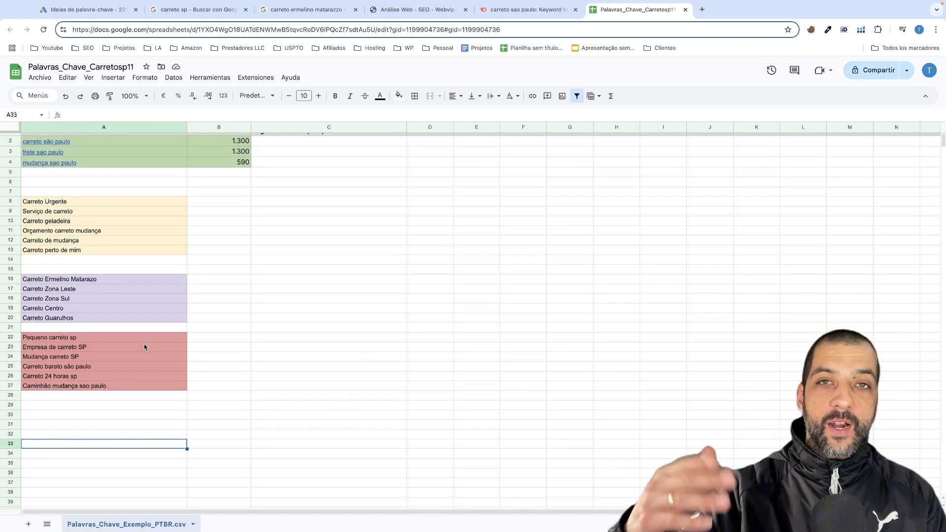
click(133, 341)
drag(133, 344, 59, 347)
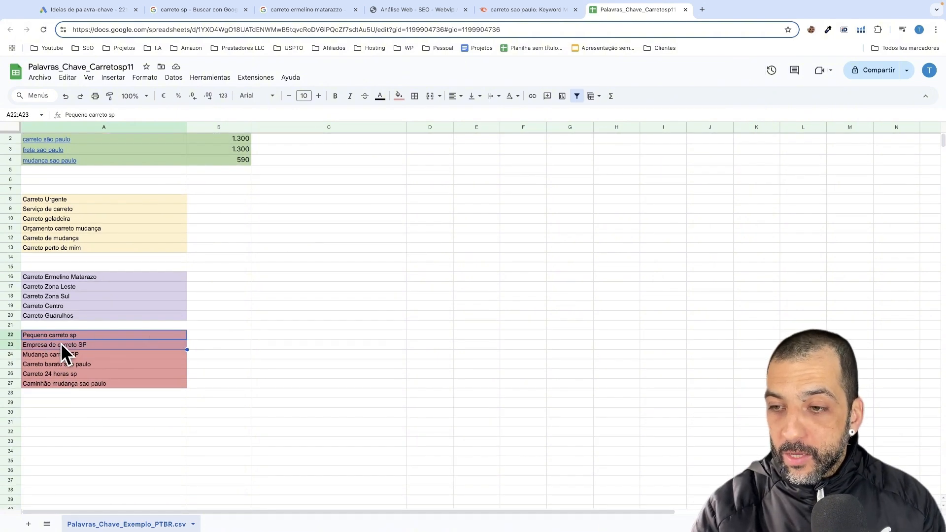
click(302, 363)
drag(94, 336, 93, 342)
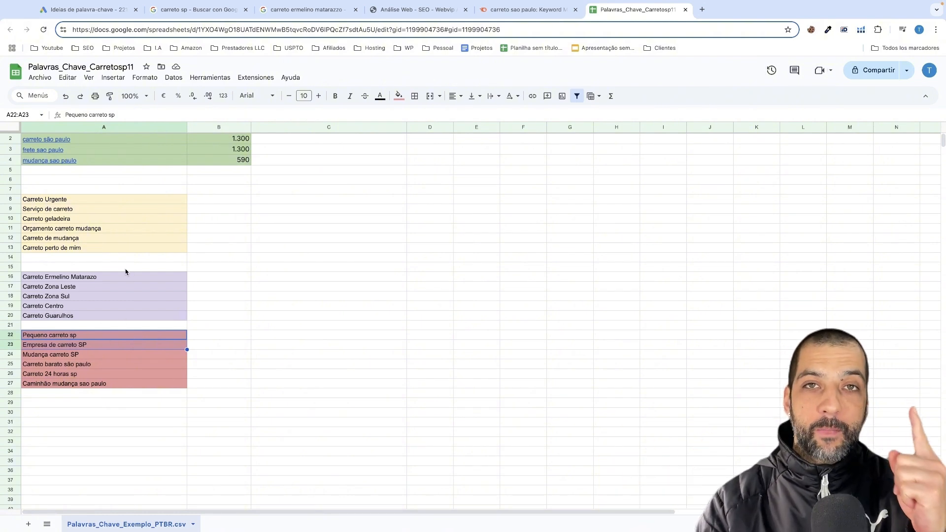
mouse_move(68, 139)
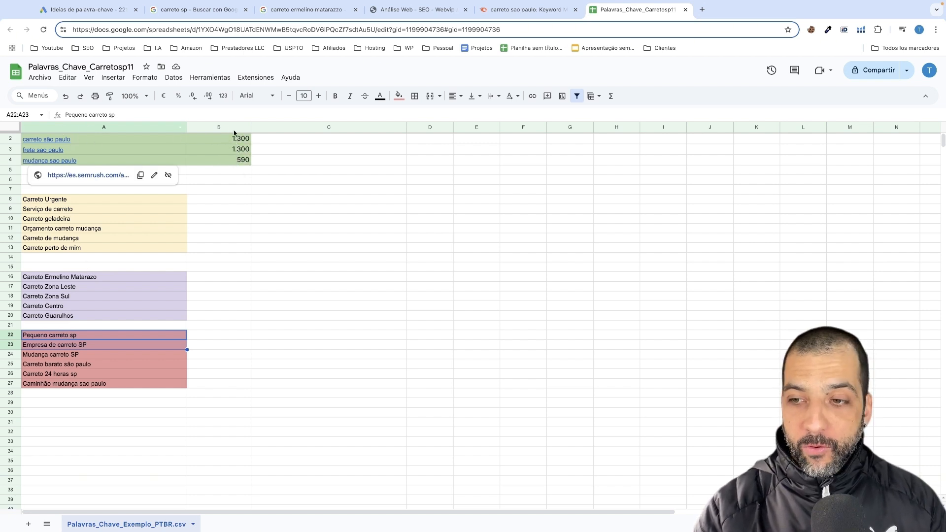
click(72, 354)
click(60, 376)
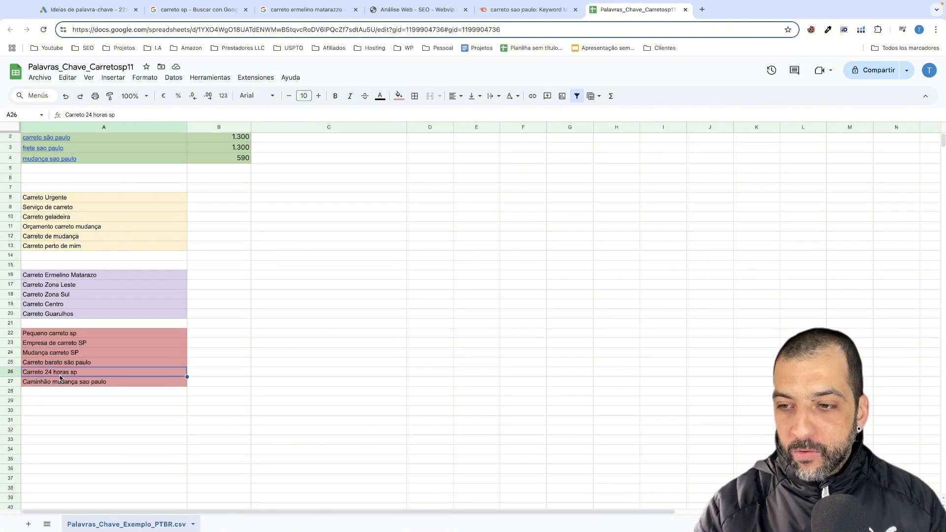
click(72, 365)
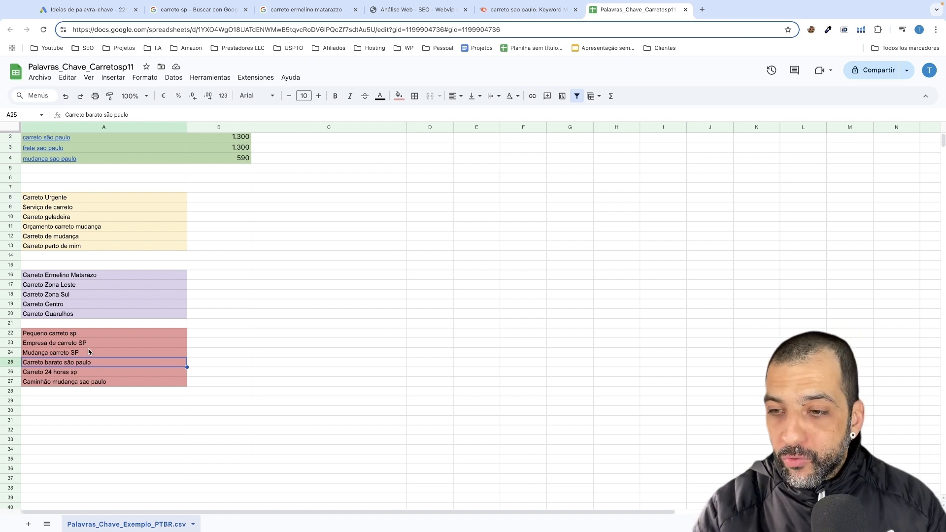
click(41, 384)
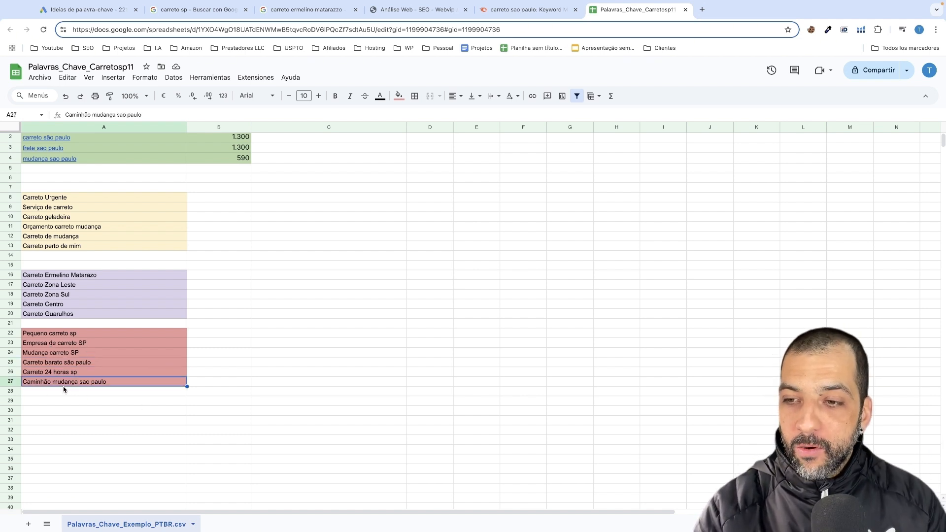
scroll(197, 334, up, 1)
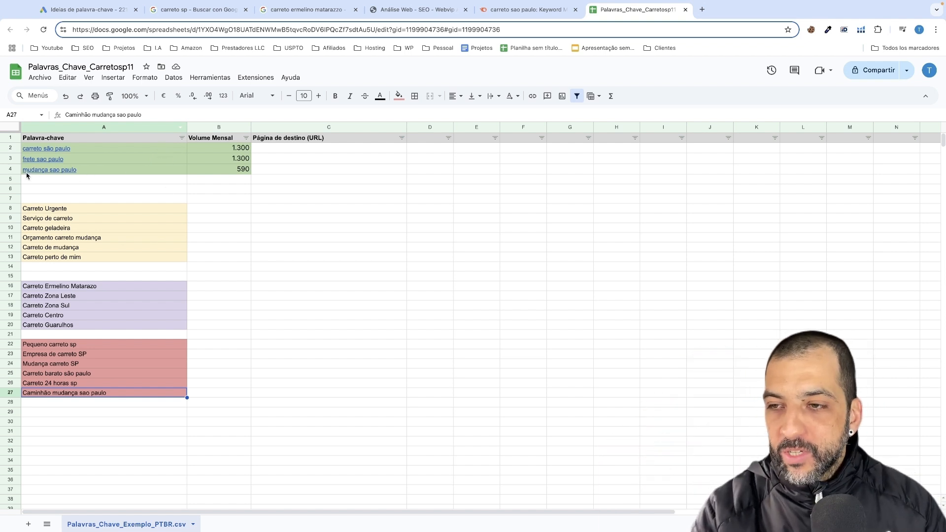
mouse_move(72, 173)
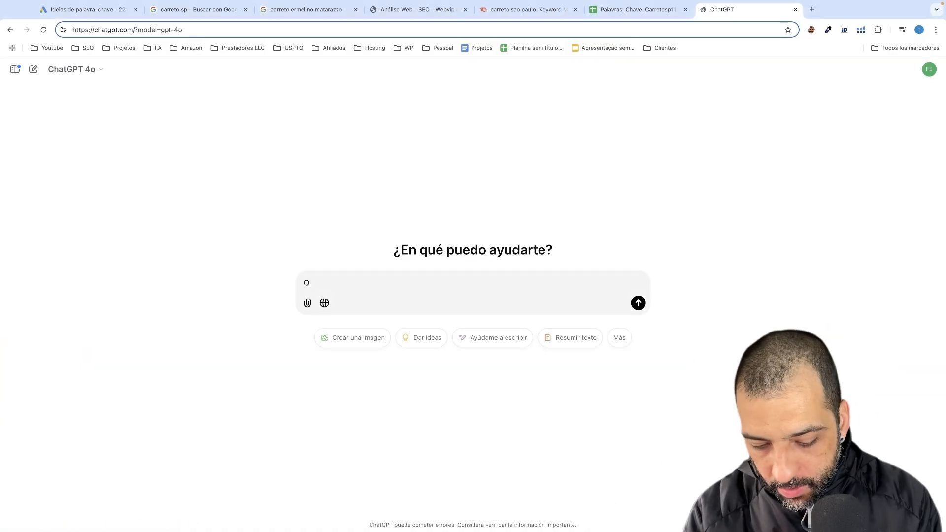
- Ask ChatGPT "Quero saber quais são os serviços oferecidos por uma empresa de carreto, frete e mudanças em sp"
text(uero)
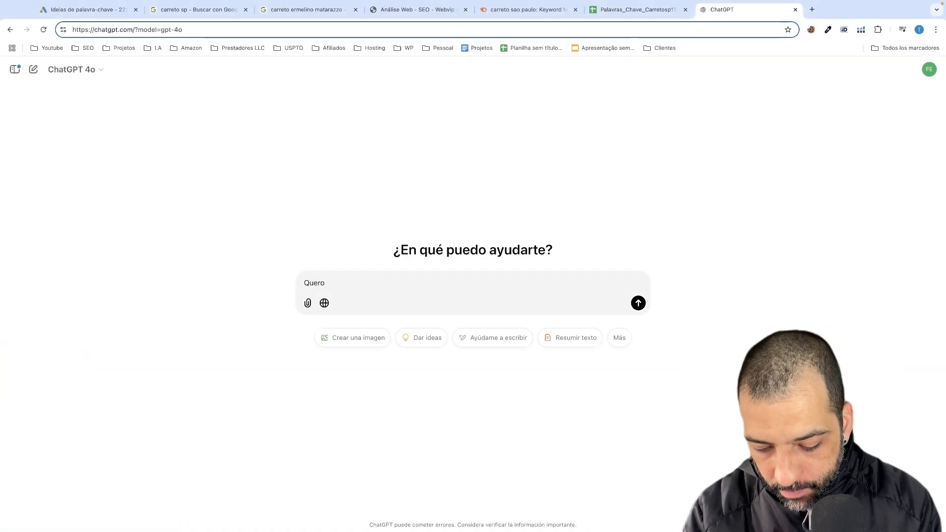
text( saber quais sa)
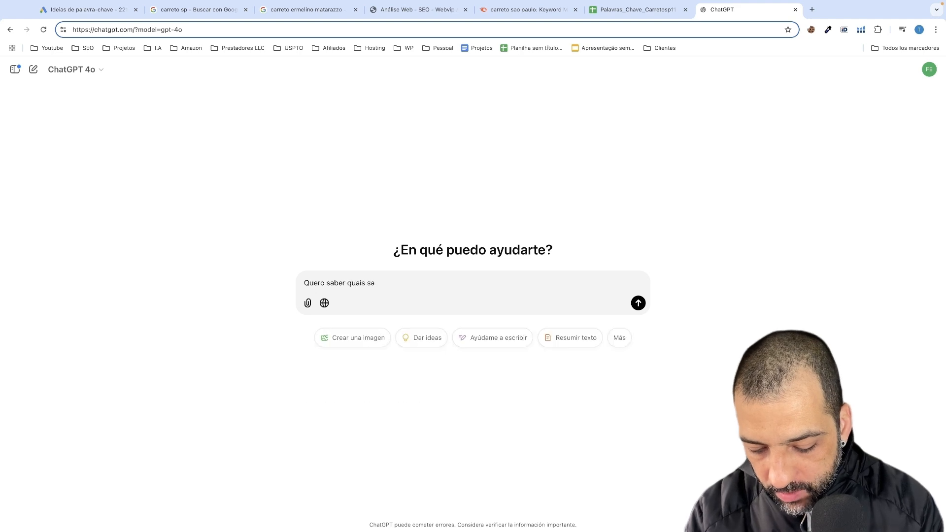
key(BackSpace)
text(ão os serviços oferecidos por uma empr)
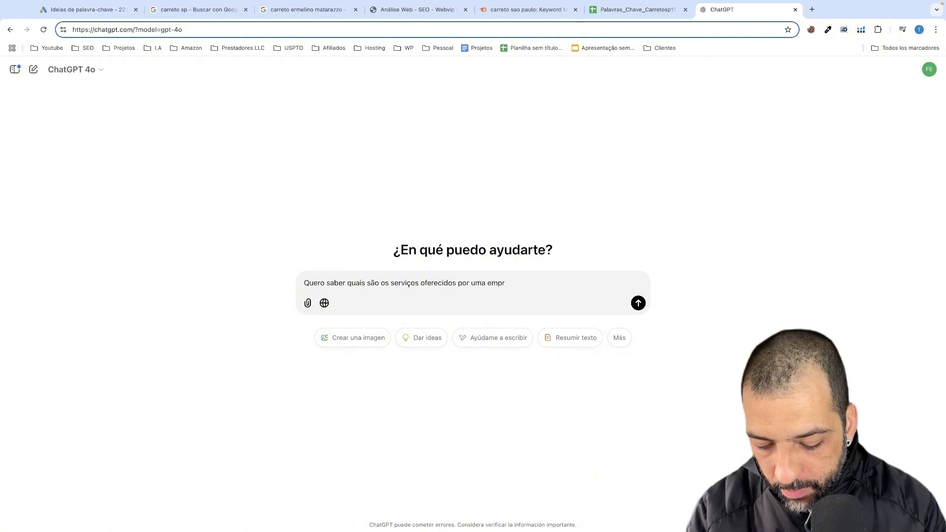
text(esa de carreto, frete e mudanças)
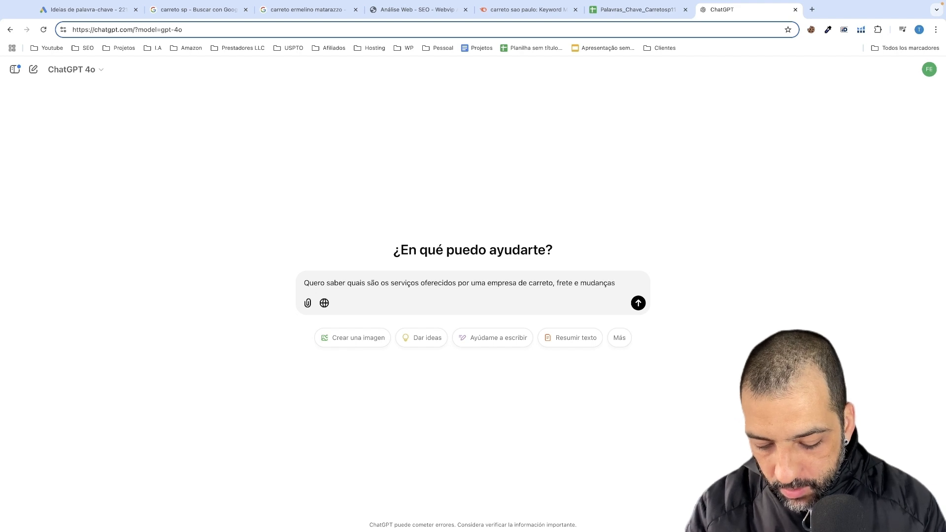
text( em)
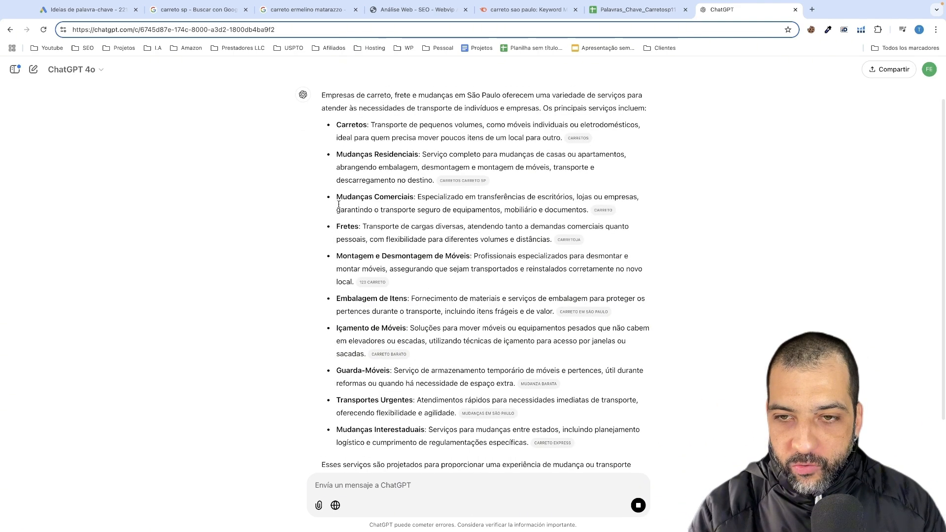
- Examine the services in the reply, especially Montagem e Desmontagem de Móveis, Içamento de Móveis and Mudanças Comerciais
scroll(340, 203, up, 1)
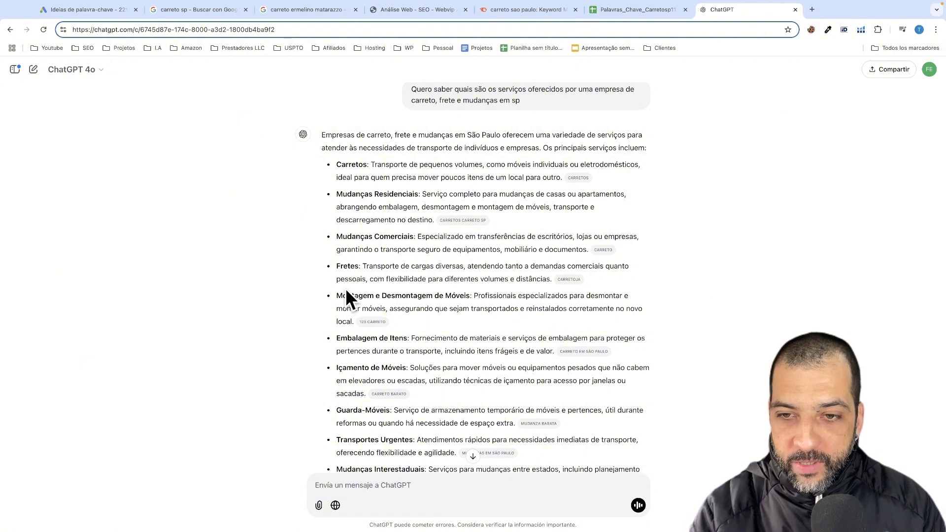
drag(336, 295, 459, 295)
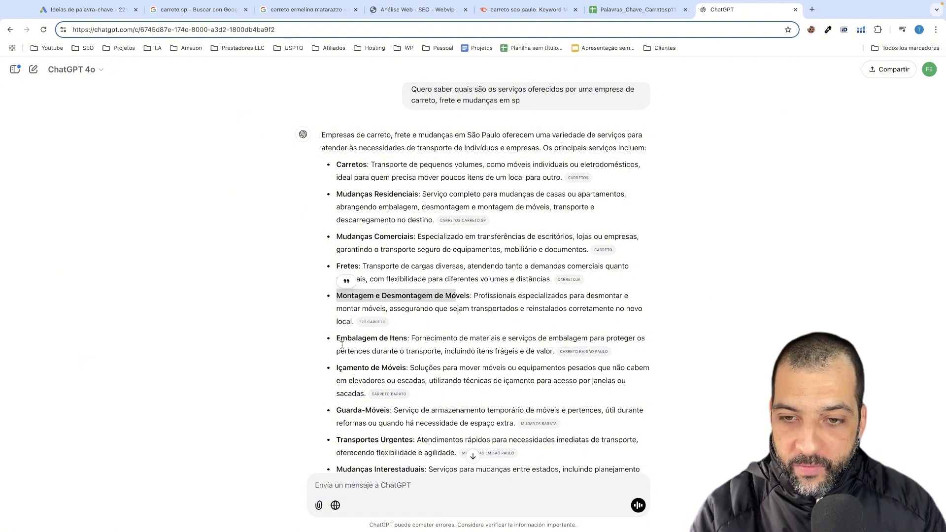
drag(348, 368, 398, 370)
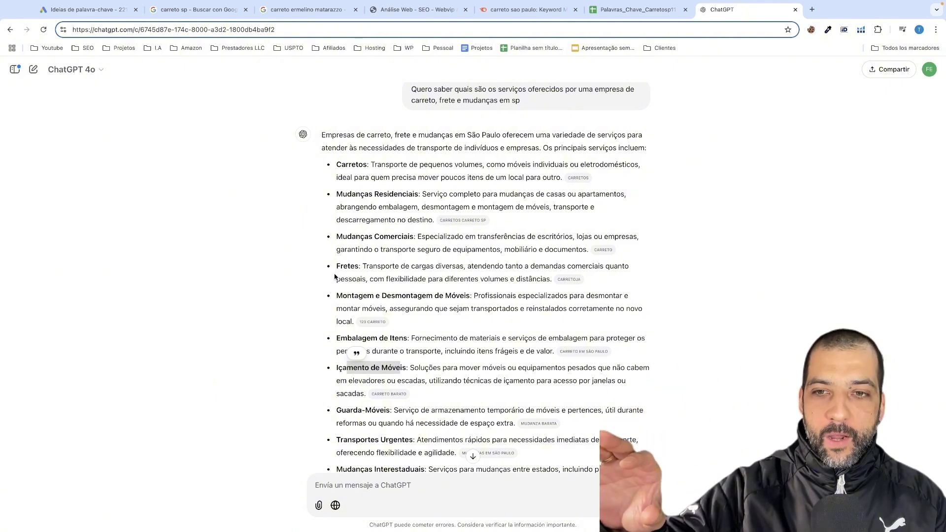
drag(336, 235, 420, 237)
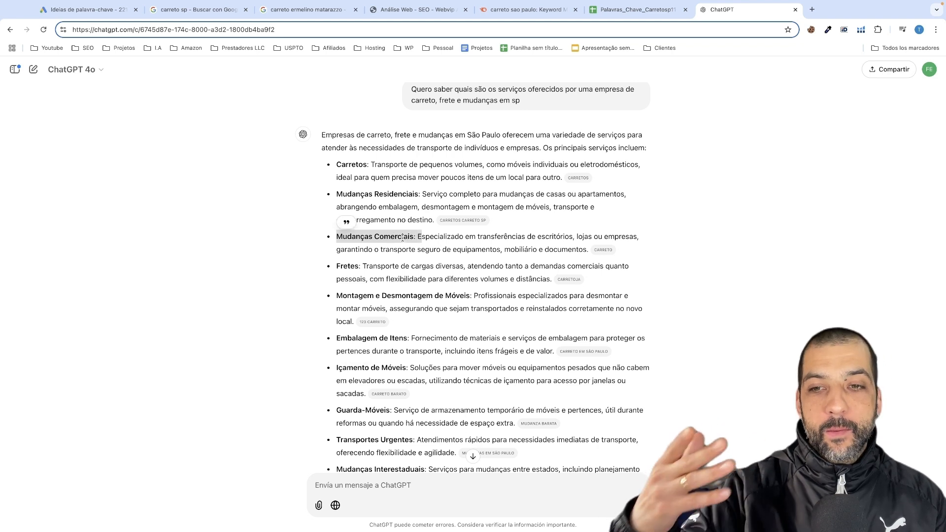
click(403, 238)
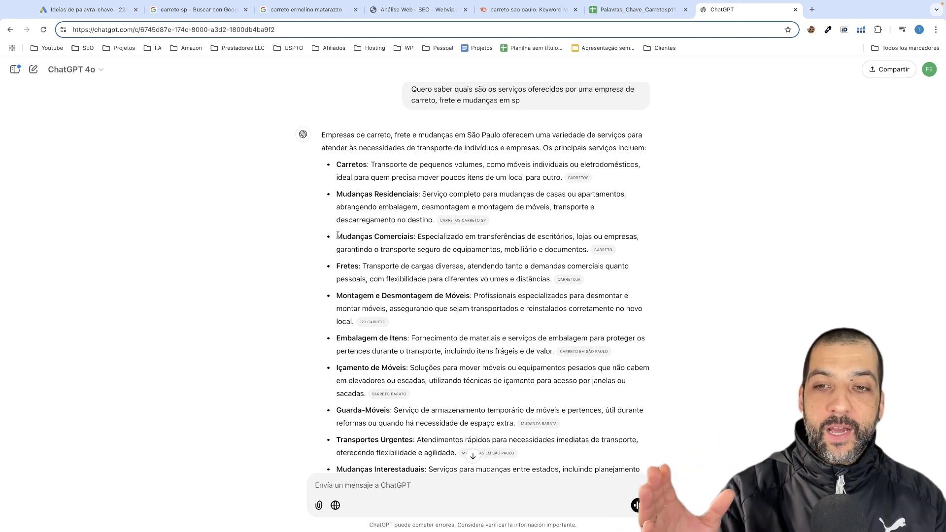
drag(337, 236, 408, 237)
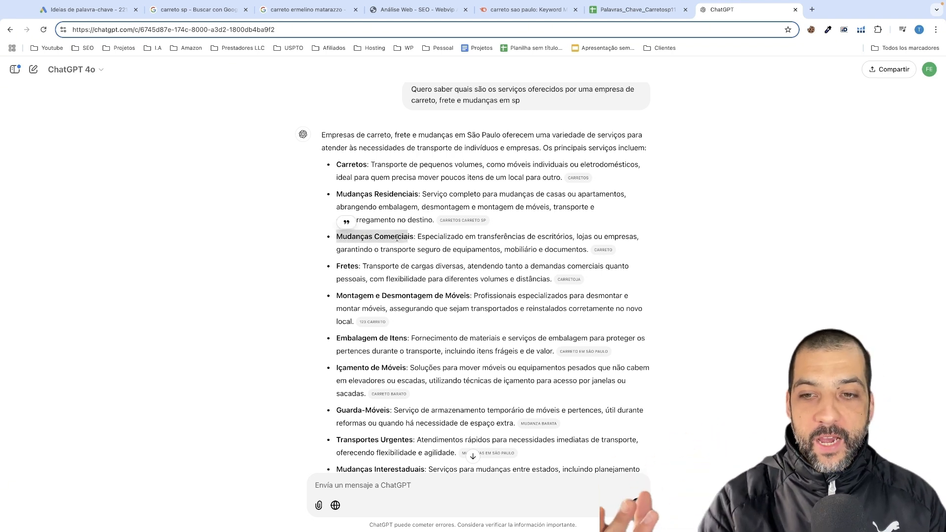
drag(360, 295, 458, 296)
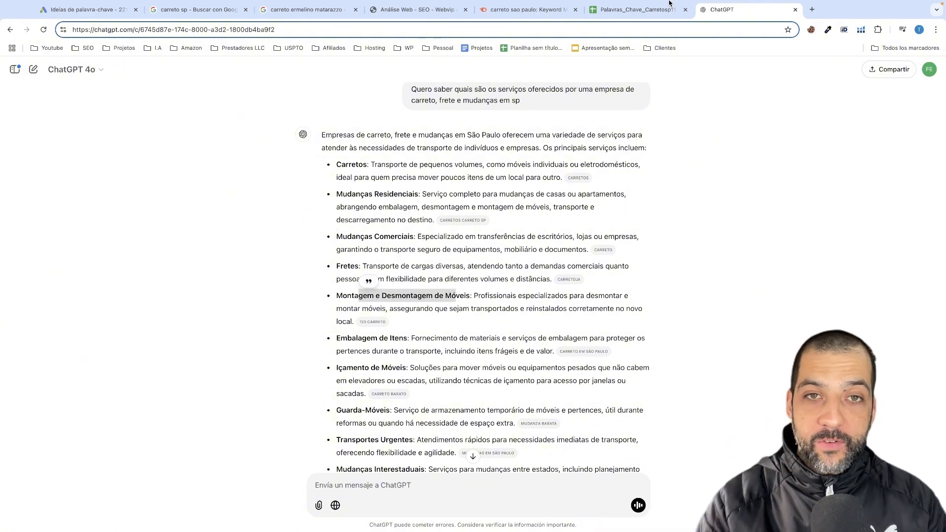
- Return to the Google Sheets keyword spreadsheet and review its colour-coded groups, focusing on the yellow service keywords in A8:A13
click(616, 8)
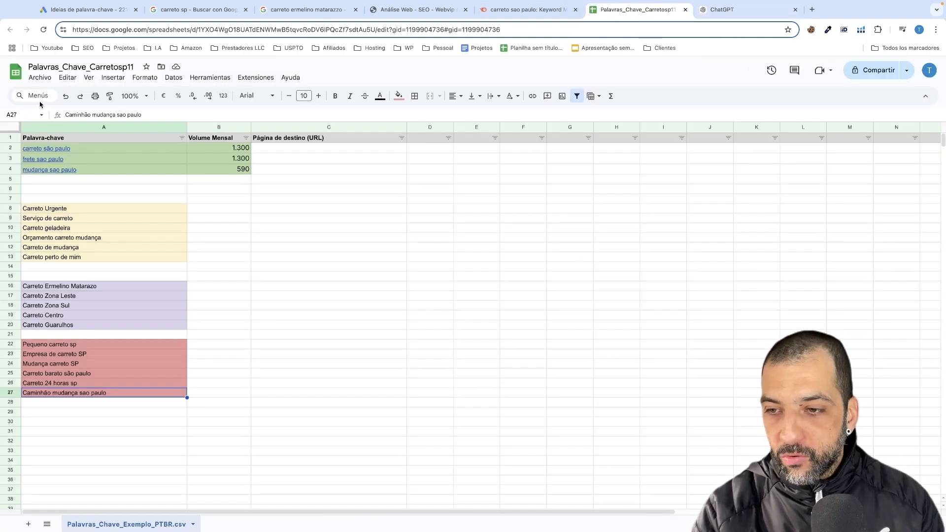
click(207, 365)
scroll(179, 414, down, 2)
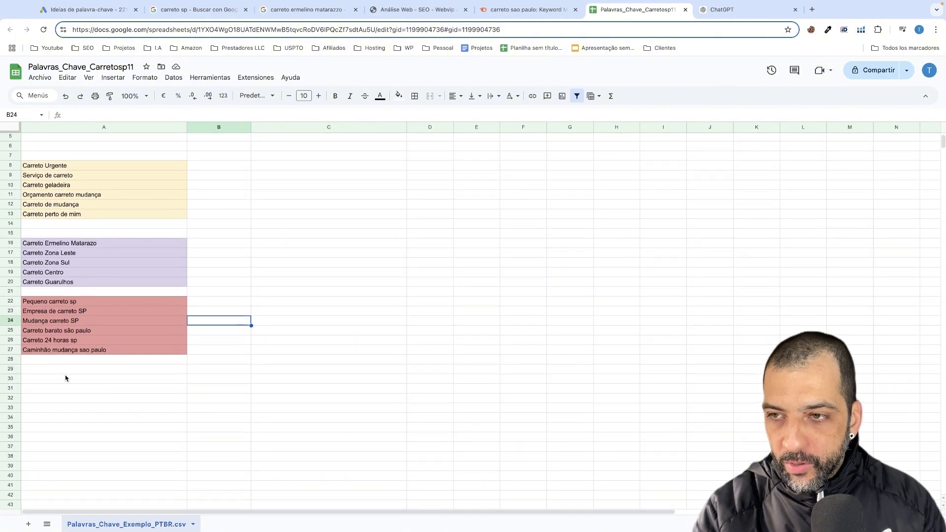
scroll(49, 377, up, 1)
drag(29, 399, 80, 428)
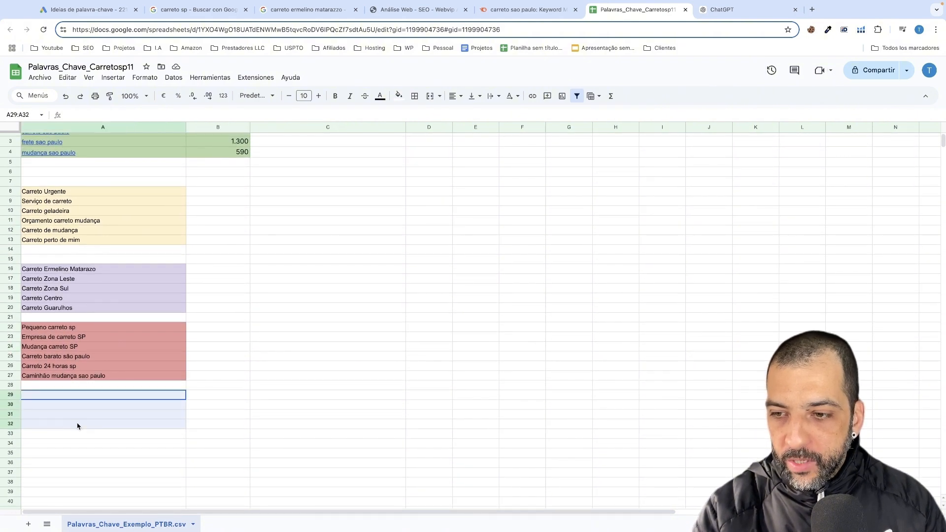
click(331, 348)
drag(74, 192, 79, 239)
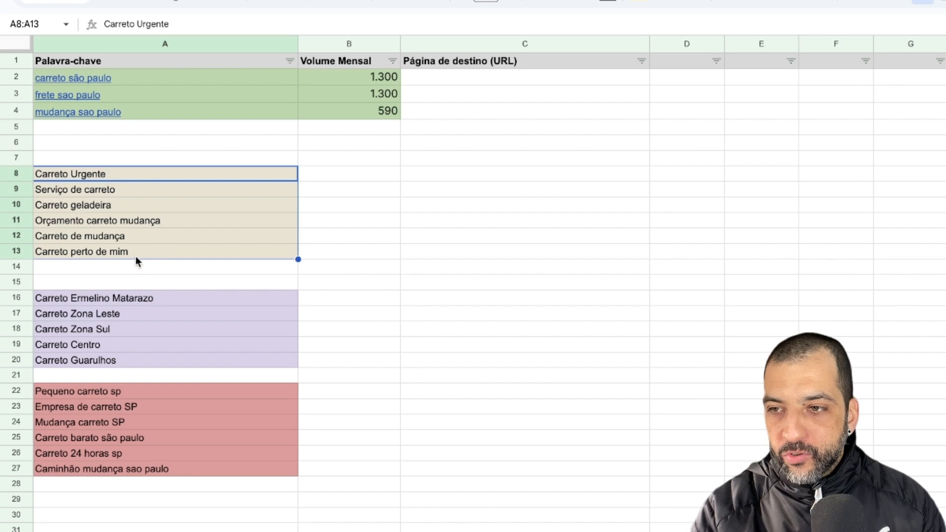
click(135, 255)
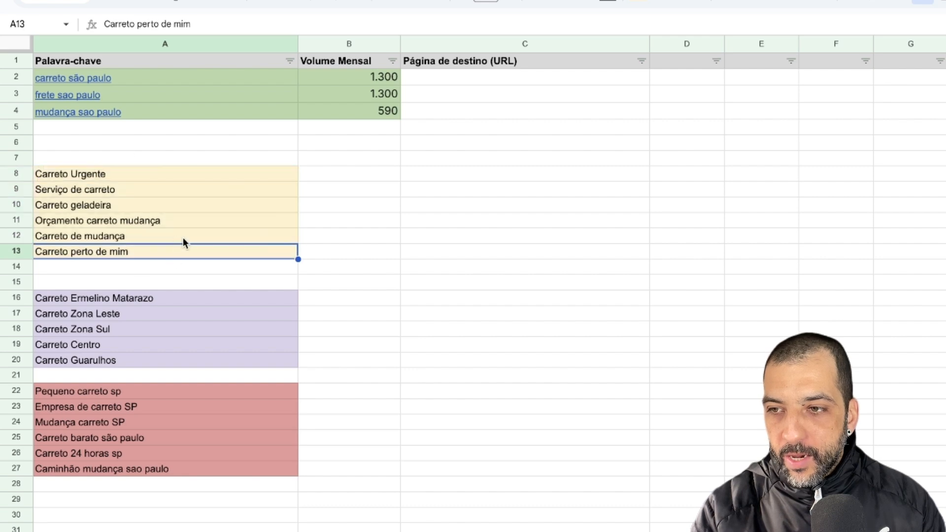
click(110, 191)
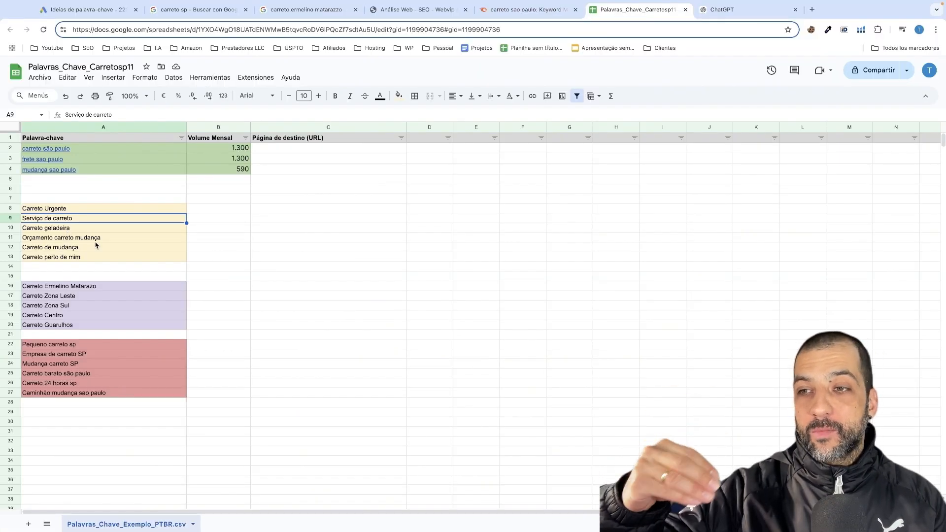
scroll(129, 249, down, 2)
scroll(131, 251, up, 2)
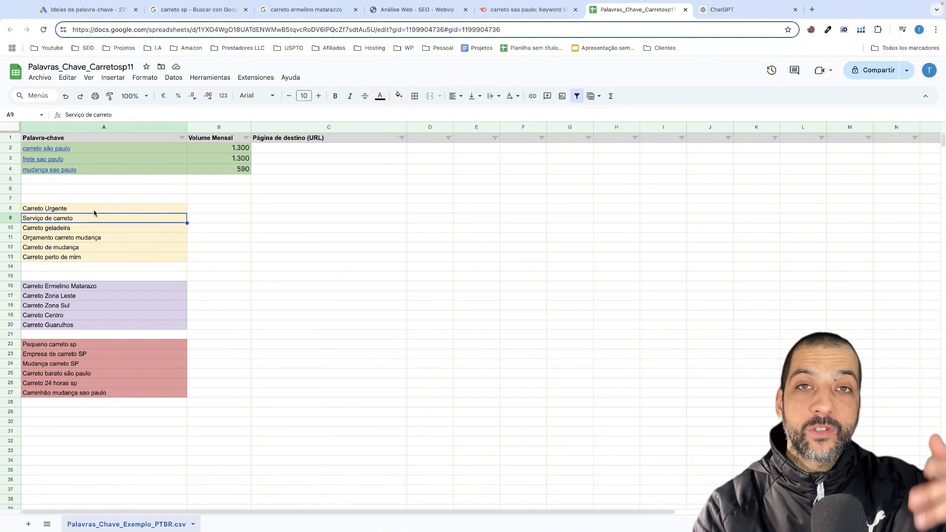
- Enter home in C2 as the destination page for the keyword carreto são paulo
double_click(290, 151)
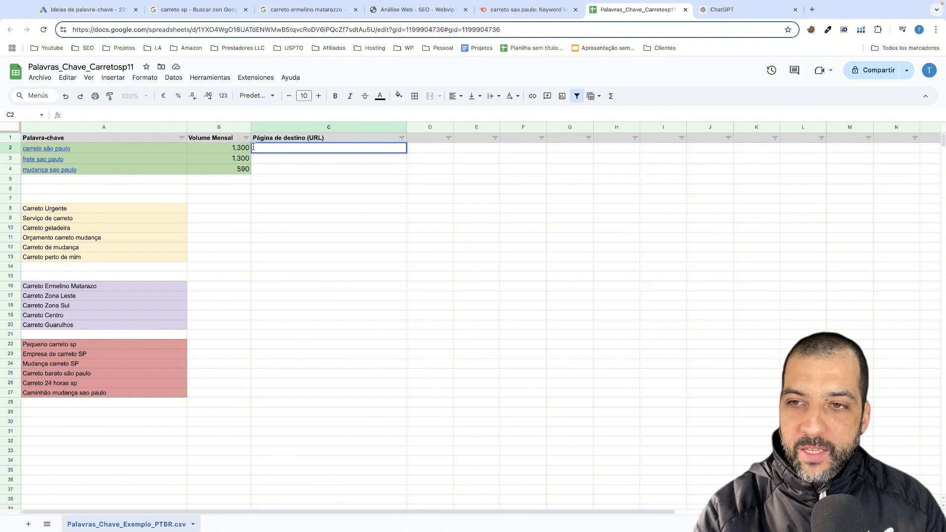
drag(237, 149, 237, 170)
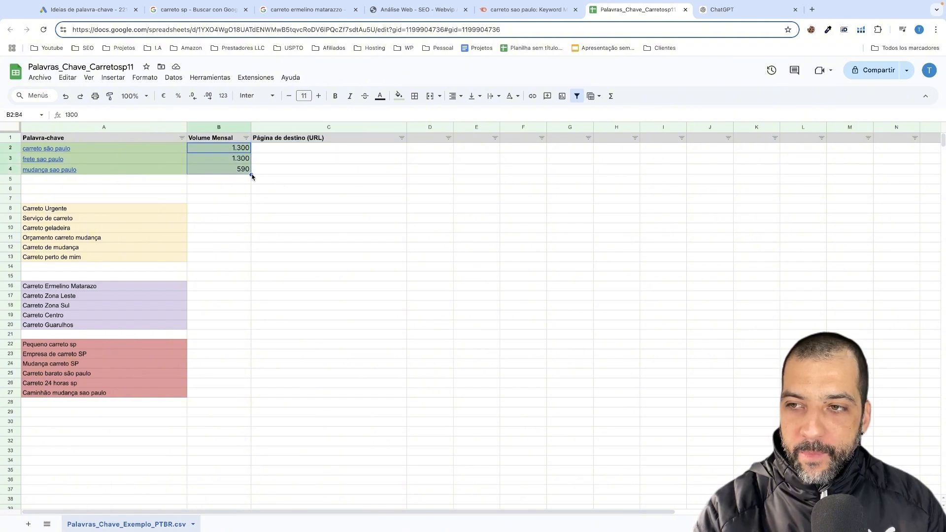
click(289, 152)
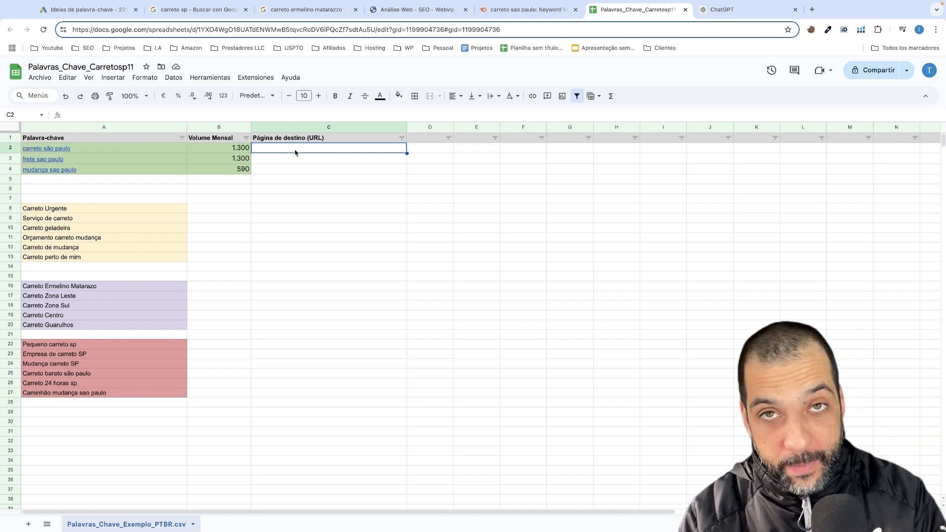
text(home)
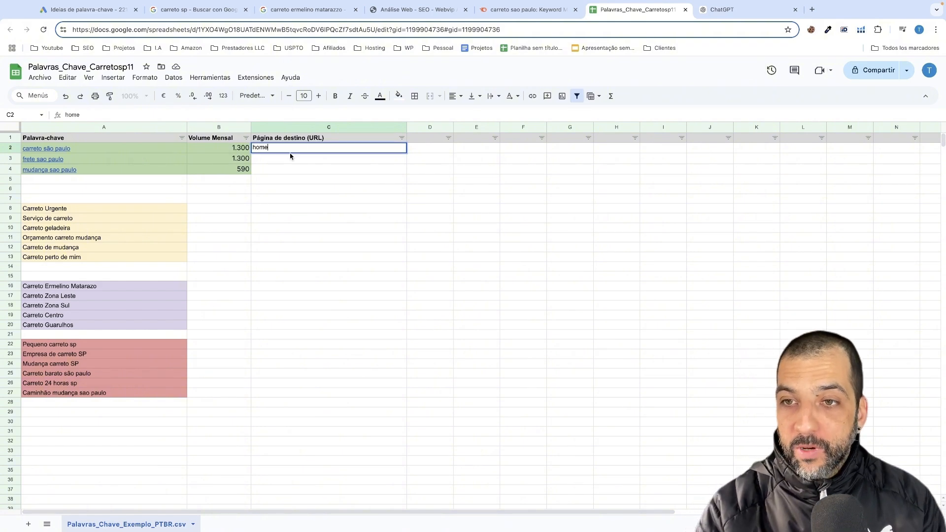
key(Return)
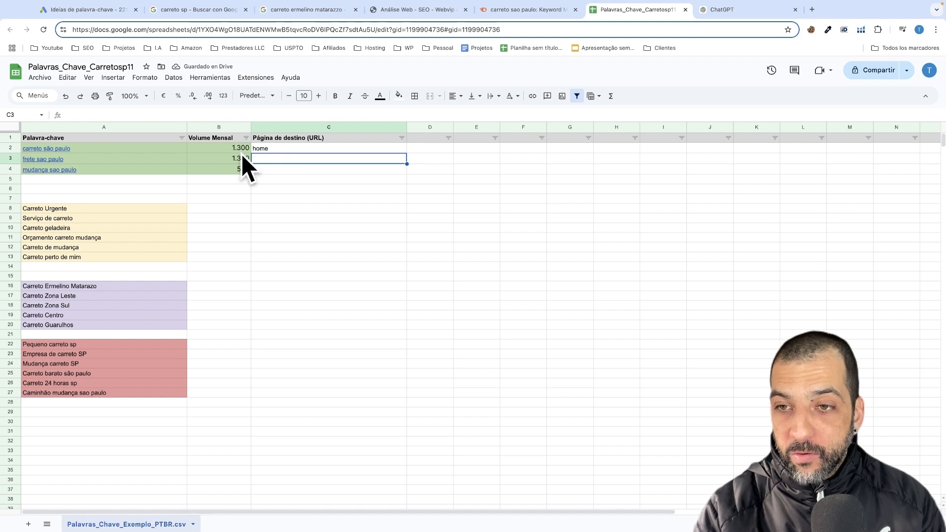
- Enter the destination pages frete sp in C3 for frete sao paulo and mudança sp in C4 for mudança sao paulo
click(68, 160)
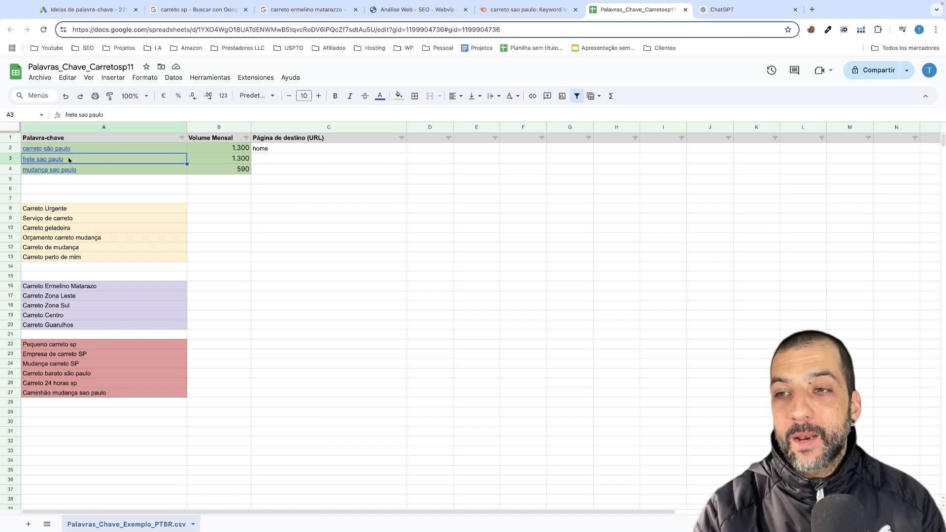
mouse_move(82, 159)
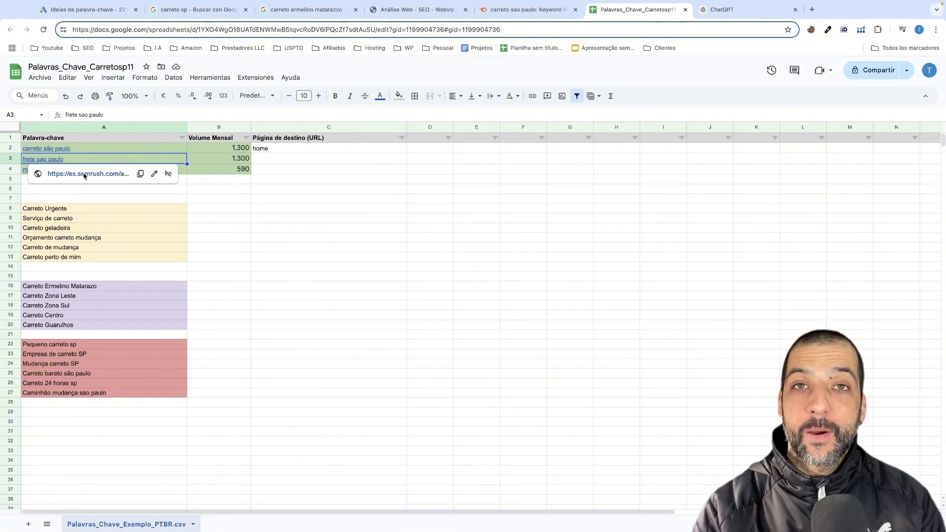
click(284, 159)
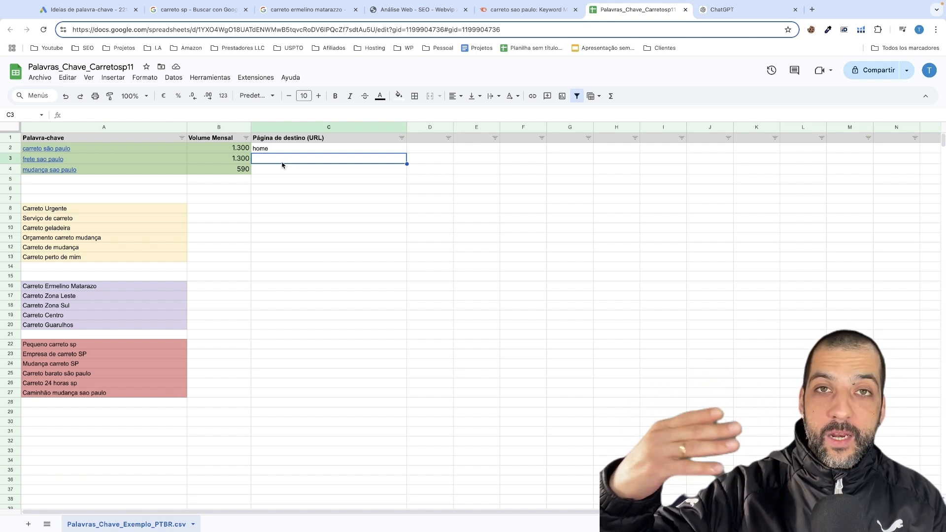
double_click(281, 158)
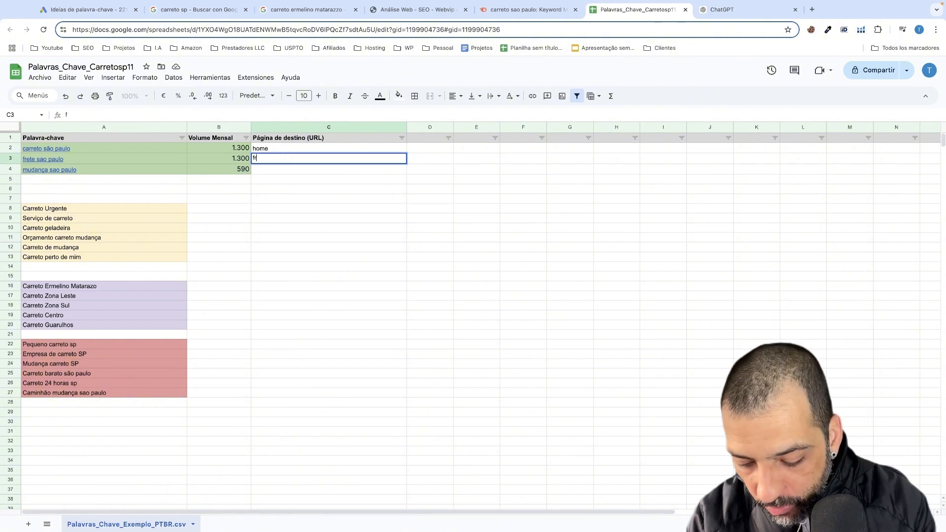
key(Return)
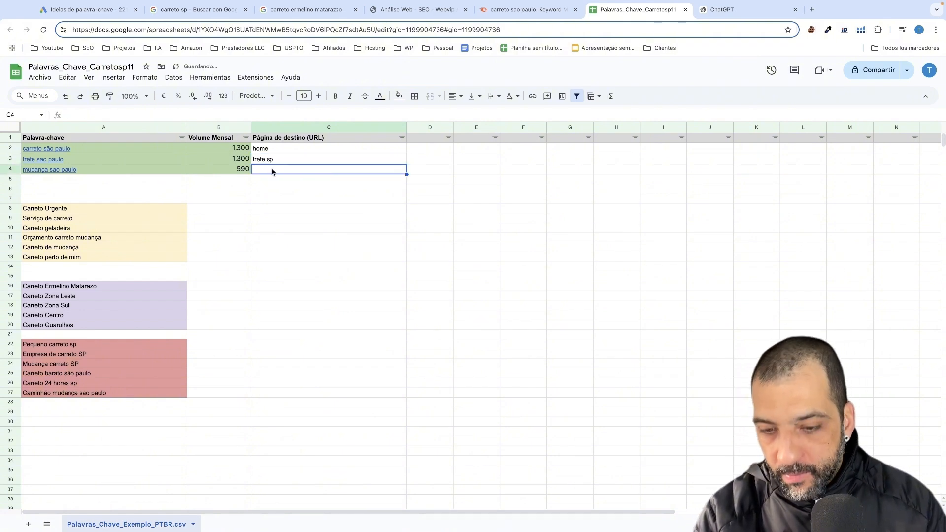
text(mudança sp)
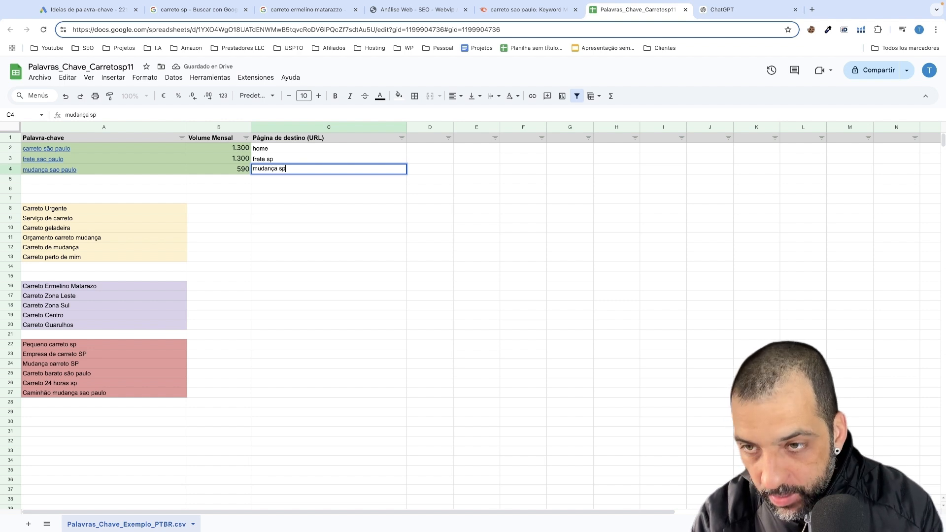
click(246, 219)
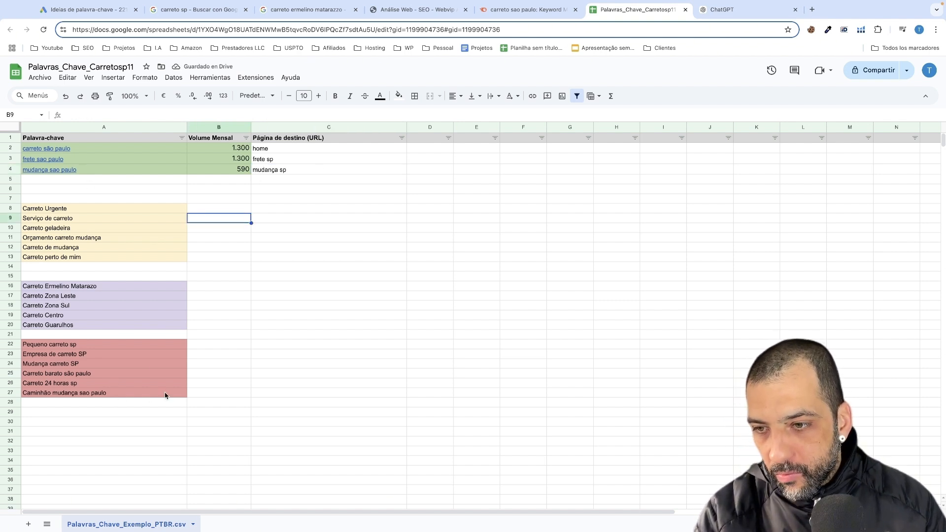
- Copy mudança sp from C4 into C27 as the destination page for Caminhão mudança sao paulo
click(94, 393)
click(267, 393)
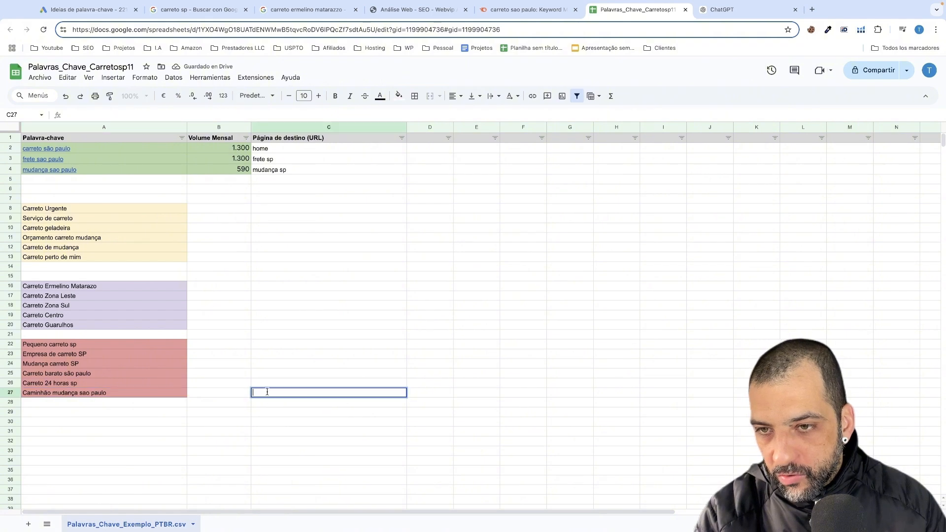
click(295, 172)
key(ctrl+c)
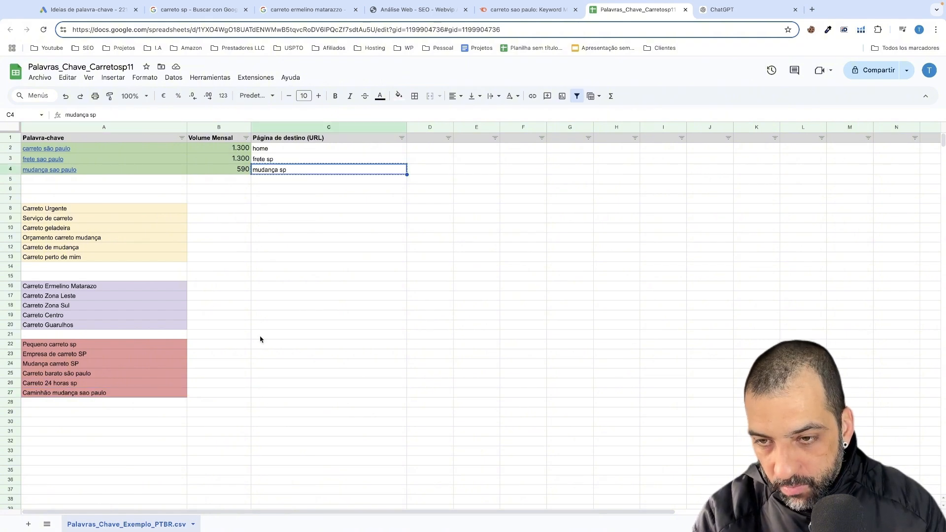
click(275, 398)
key(ctrl+v)
click(359, 429)
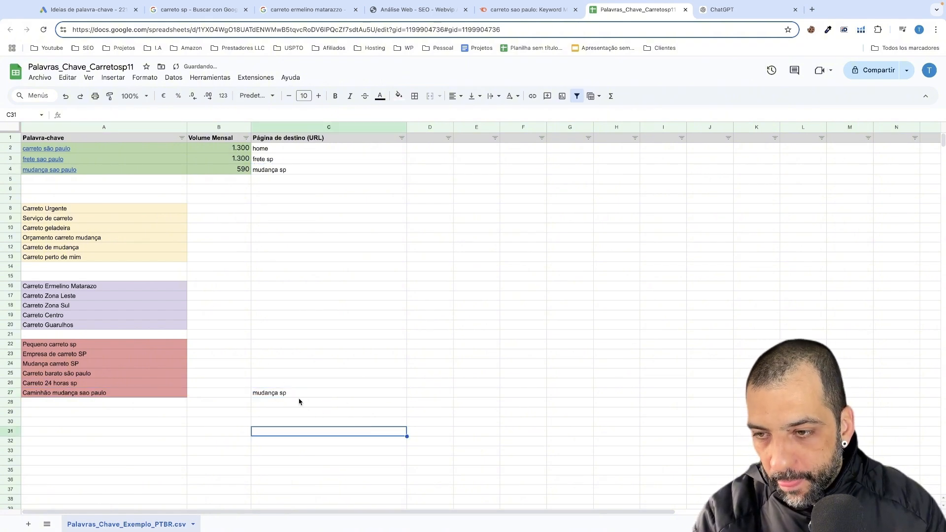
- Copy home from C2 into C22 and fill it down through C26 for the other red keywords
click(279, 151)
key(ctrl+c)
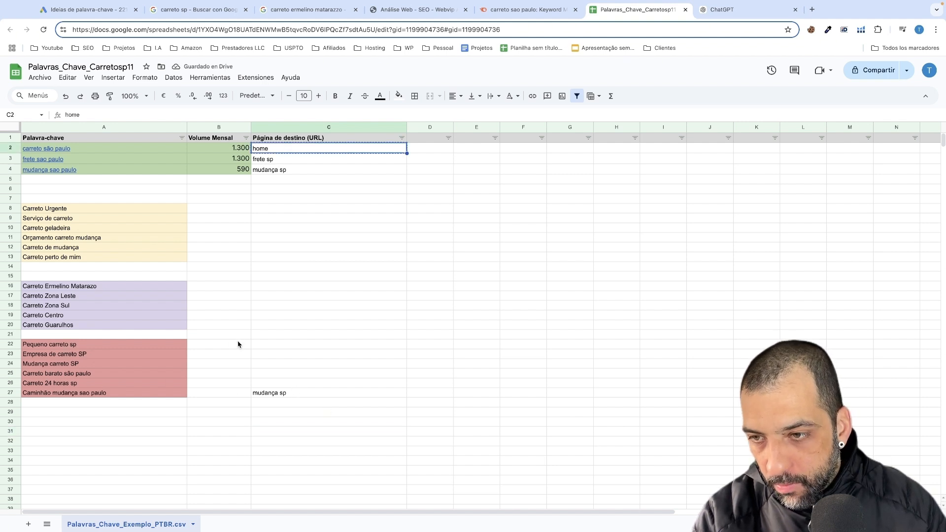
click(273, 345)
key(ctrl+v)
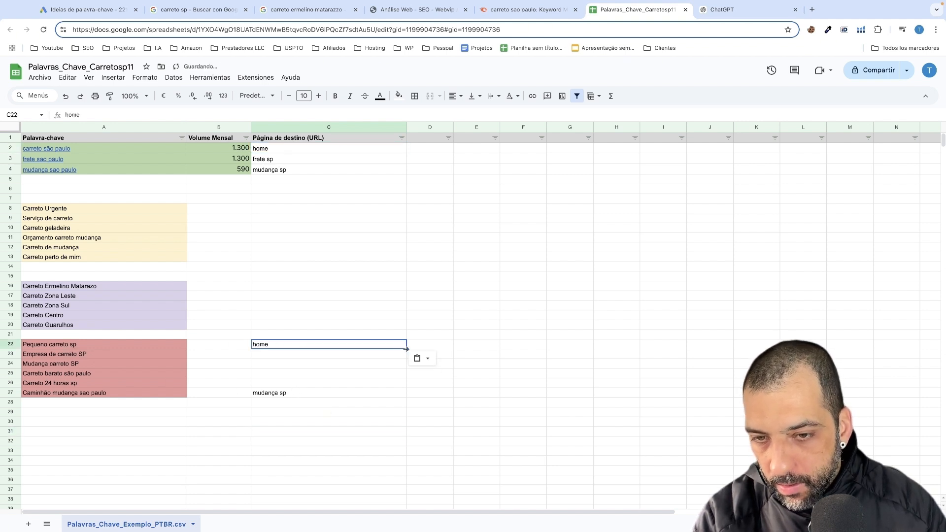
drag(406, 349, 406, 382)
scroll(128, 448, down, 3)
scroll(341, 364, up, 4)
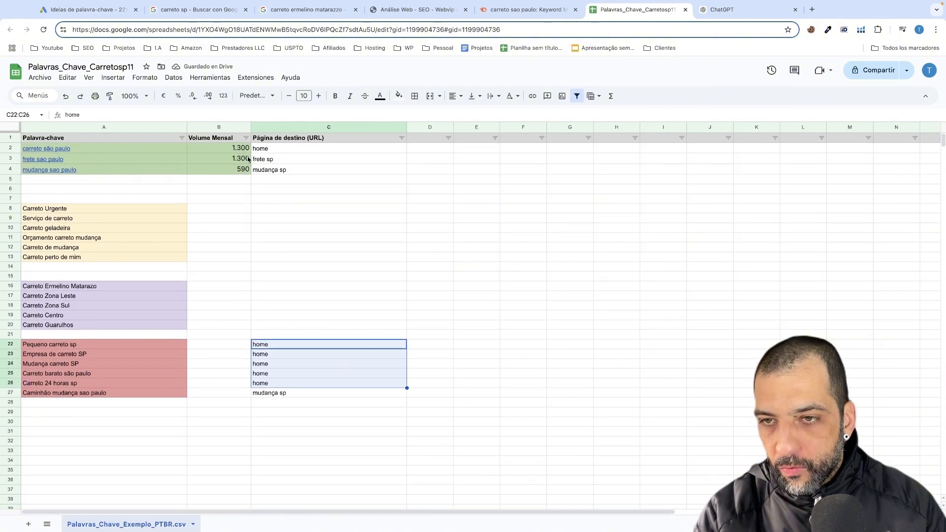
- Colour-code the destination cells: fill C2 with light blue, C3 with light magenta and C4 with bright magenta
mouse_move(284, 149)
mouse_down()
mouse_move(285, 247)
mouse_move(301, 148)
mouse_up()
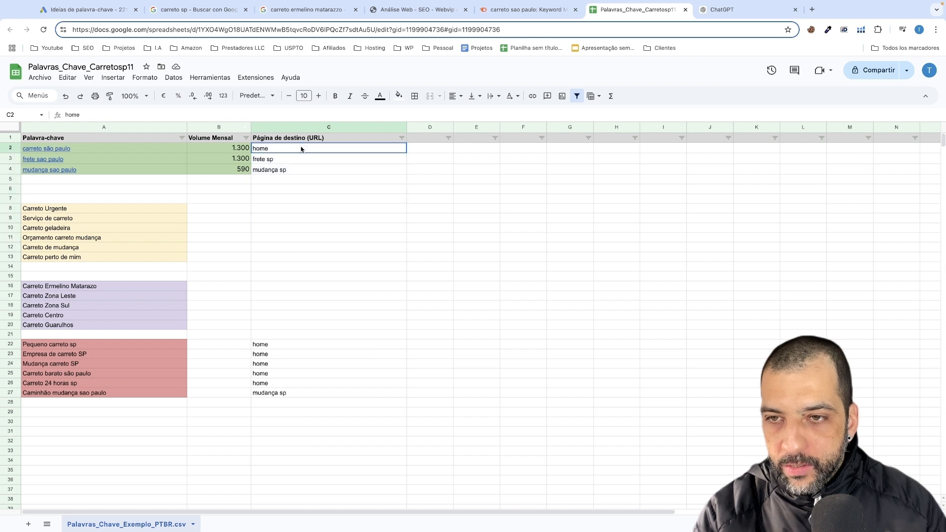
click(398, 95)
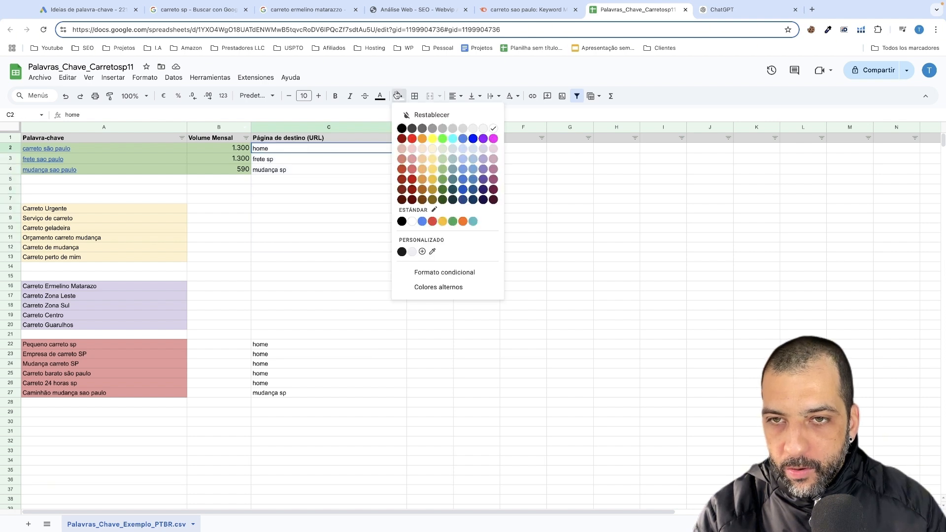
click(474, 153)
click(290, 164)
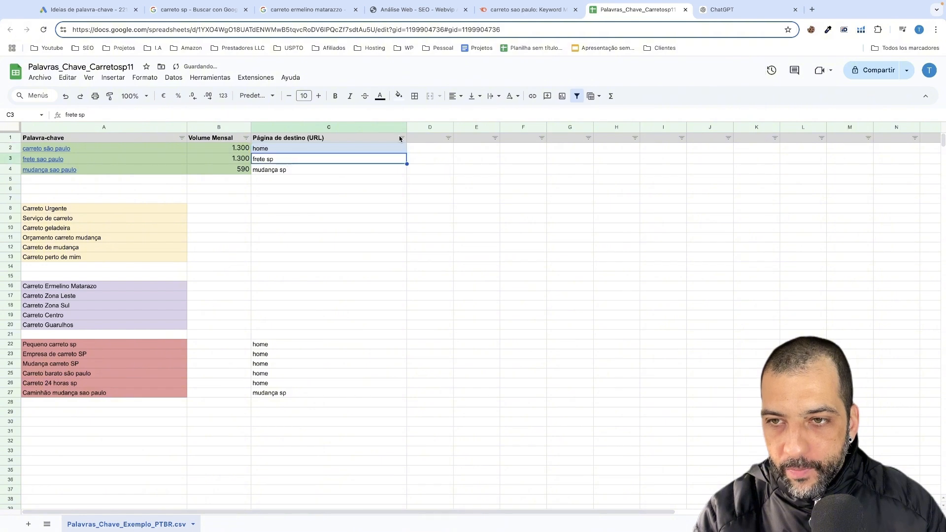
click(399, 96)
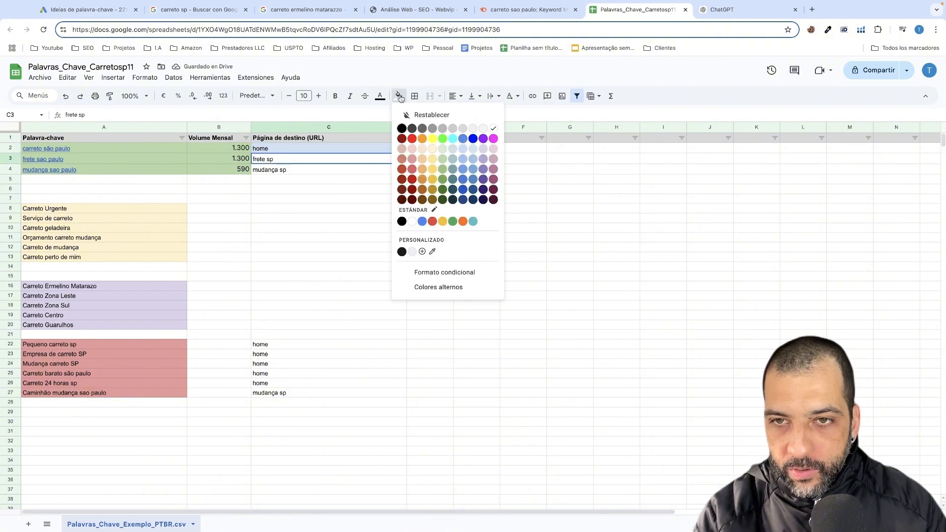
click(493, 150)
click(303, 172)
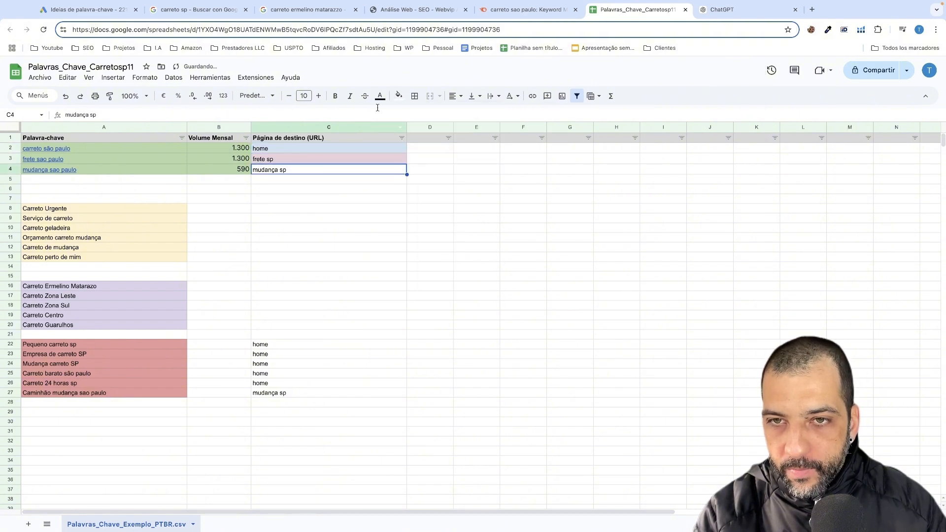
click(392, 96)
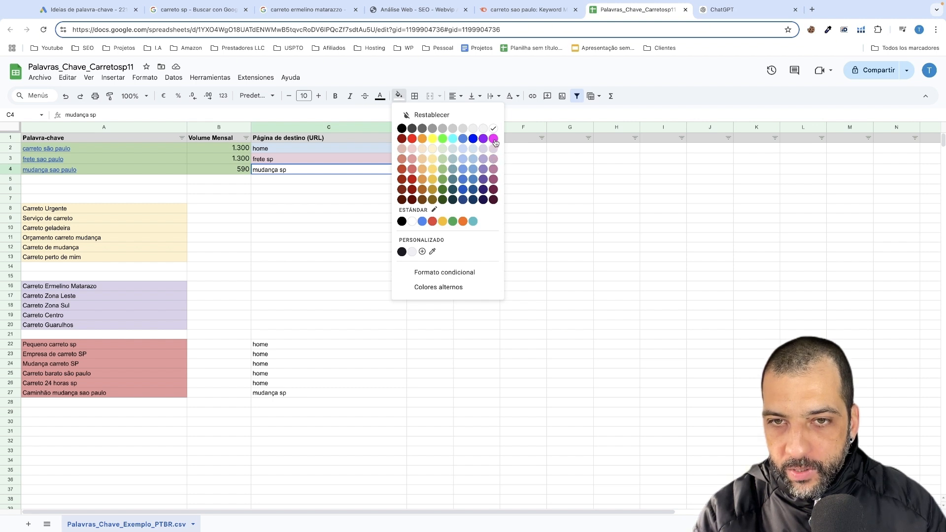
click(493, 139)
click(338, 210)
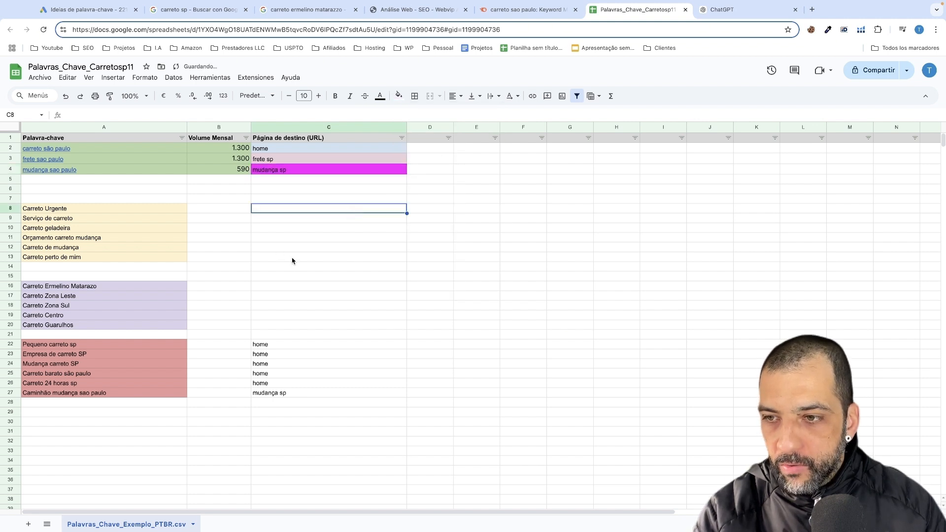
- Switch to ChatGPT and copy the service name Mudanças Comerciais from the list of moving company services
drag(46, 414, 46, 480)
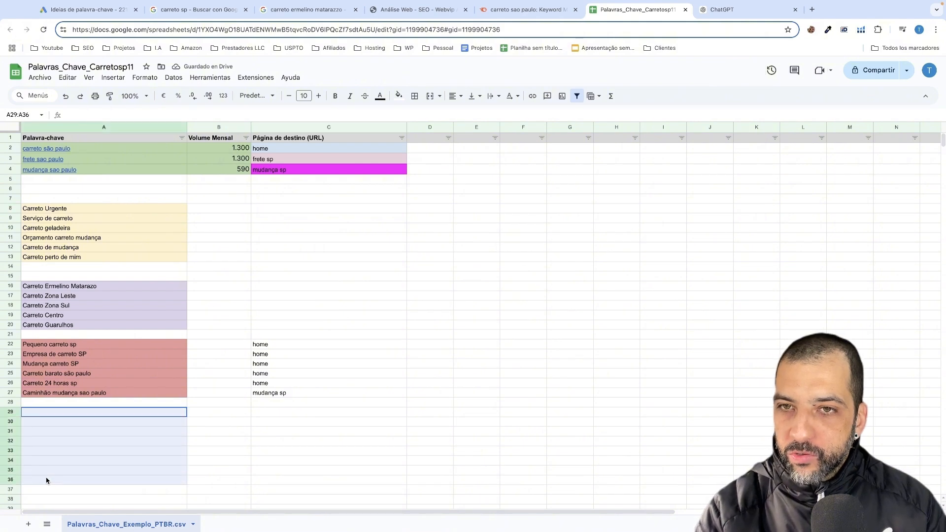
click(740, 14)
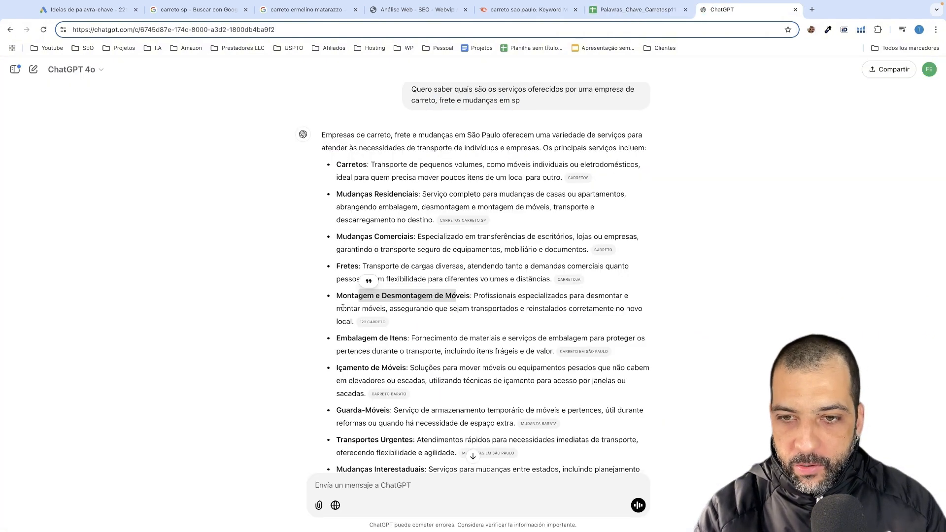
click(340, 294)
drag(336, 233, 414, 234)
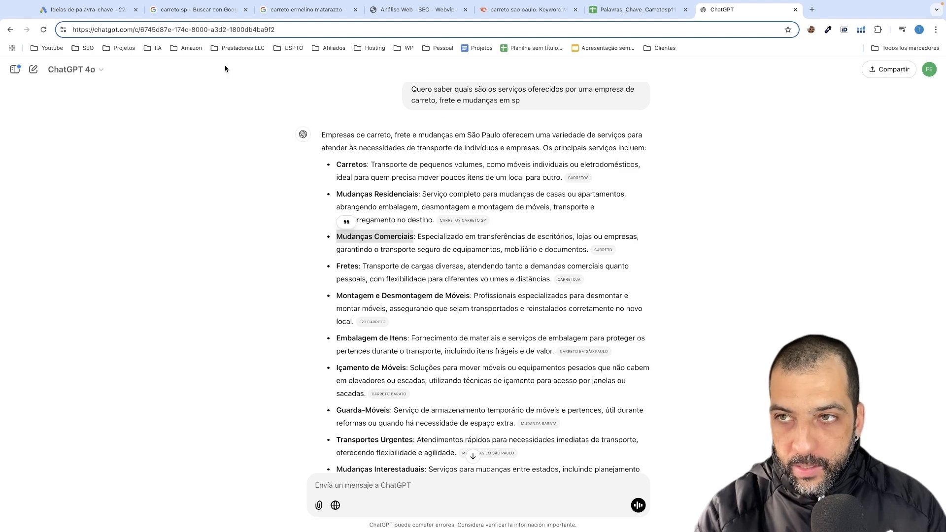
- Switch to the Google Ads keyword planner and search keyword ideas for Mudanças Comerciais
click(96, 10)
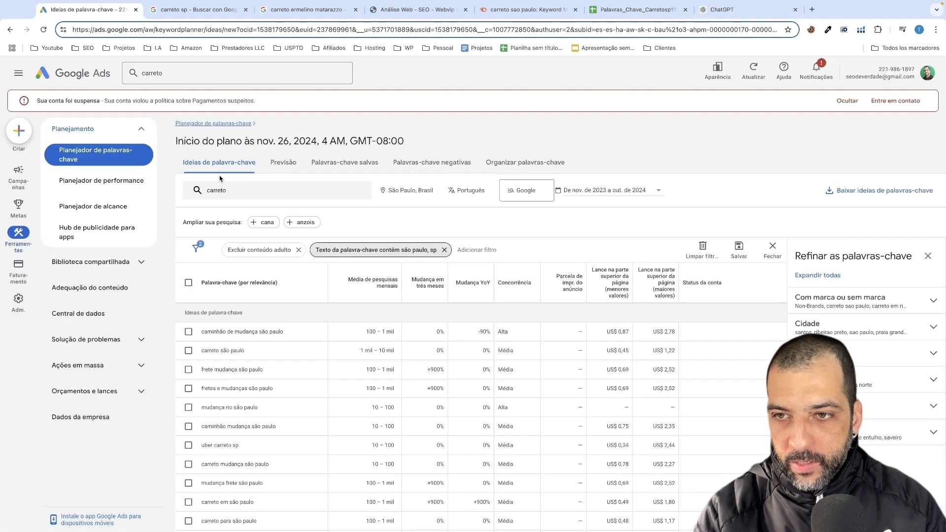
click(231, 197)
click(254, 237)
key(ctrl+v)
click(227, 358)
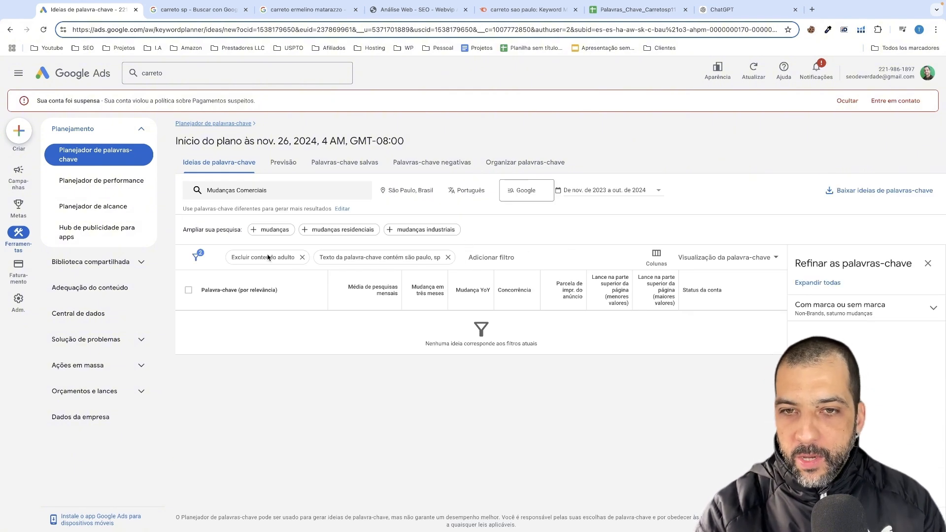
- Replace the keyword planner search term with içamento de moveis and get its keyword ideas
click(284, 197)
click(292, 237)
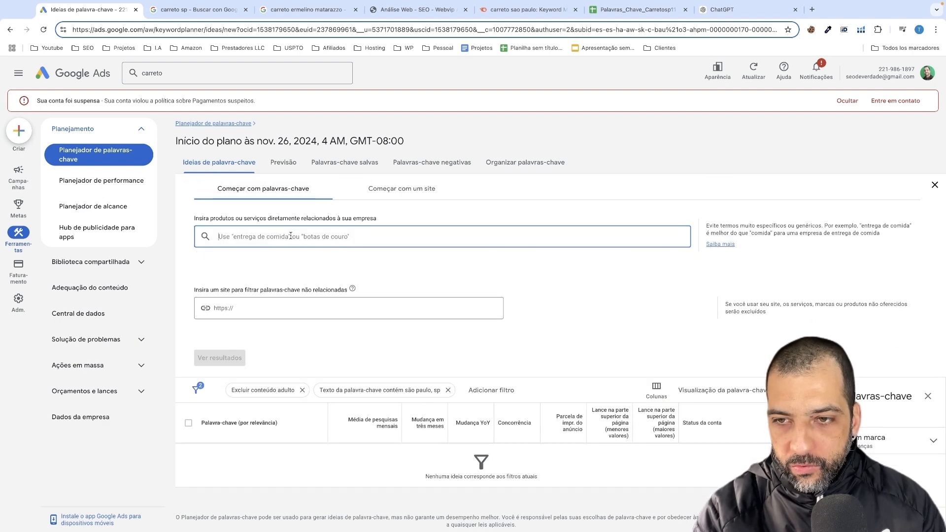
text(içamen)
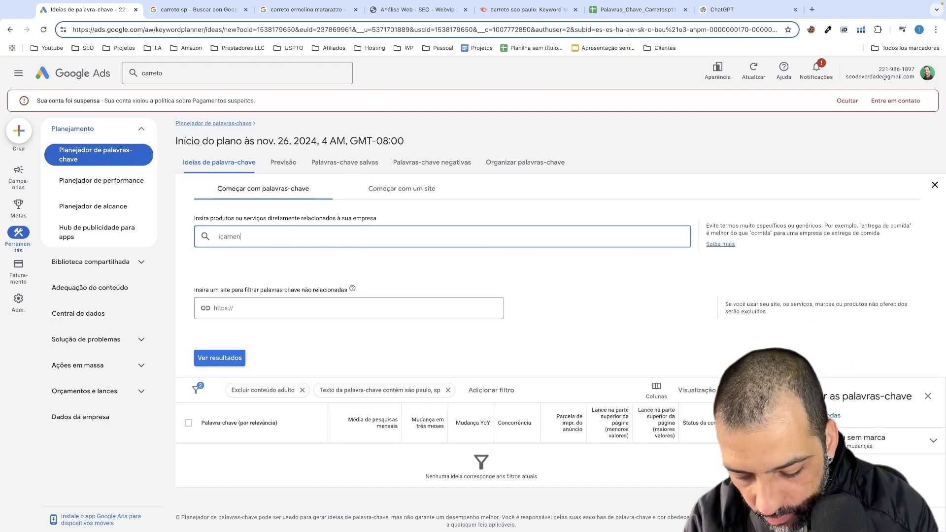
text(to de moveis)
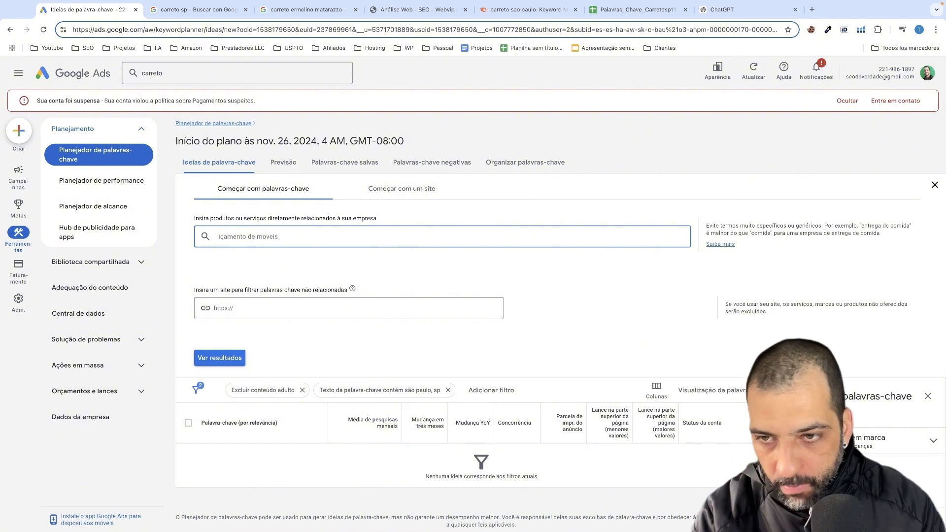
click(234, 358)
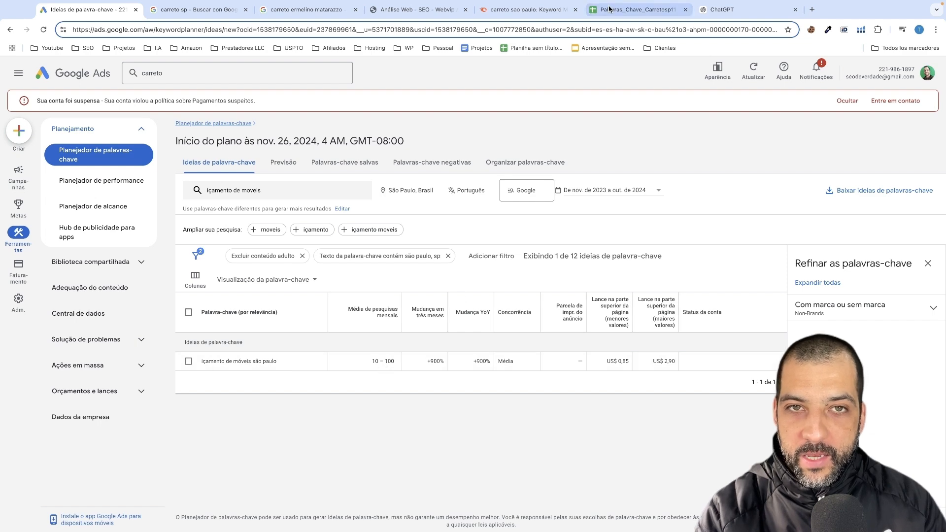
- Return to the Google Sheets keyword spreadsheet and review the empty rows below the red group and the green main keywords
click(635, 9)
click(86, 433)
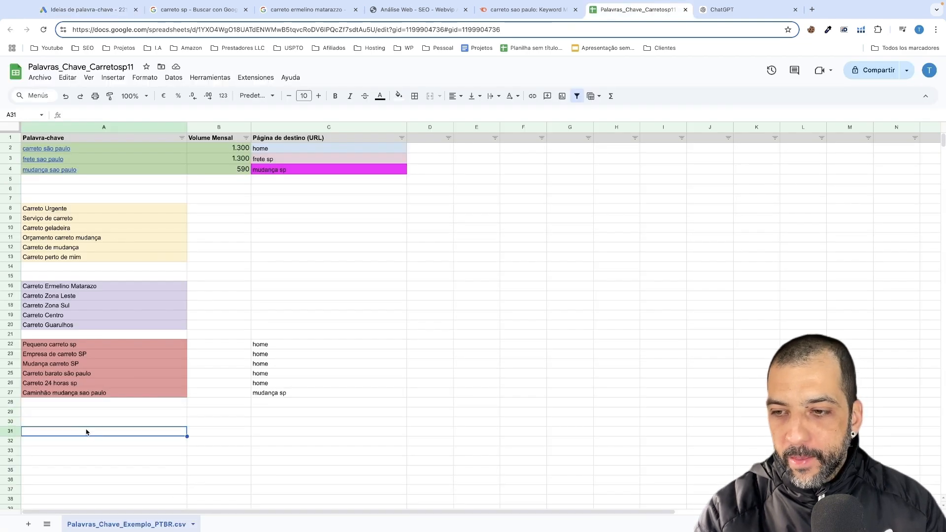
click(45, 415)
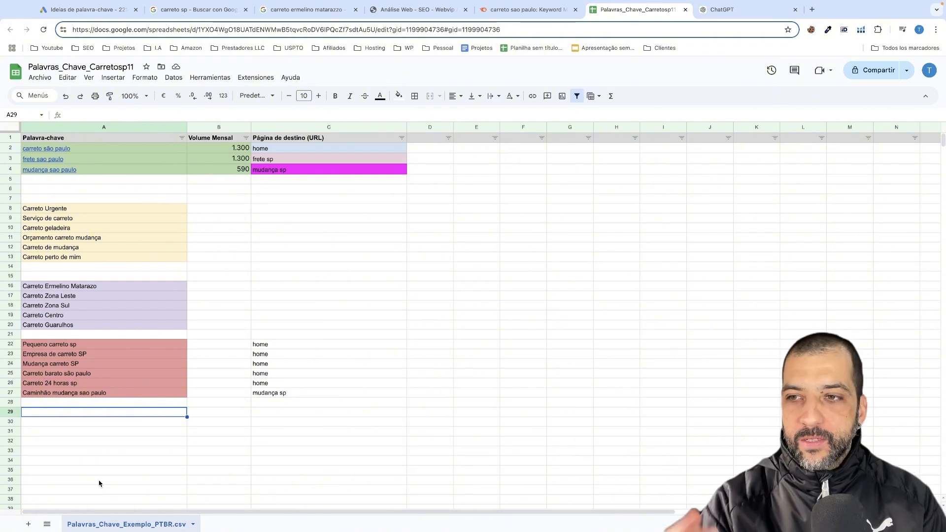
scroll(185, 439, down, 1)
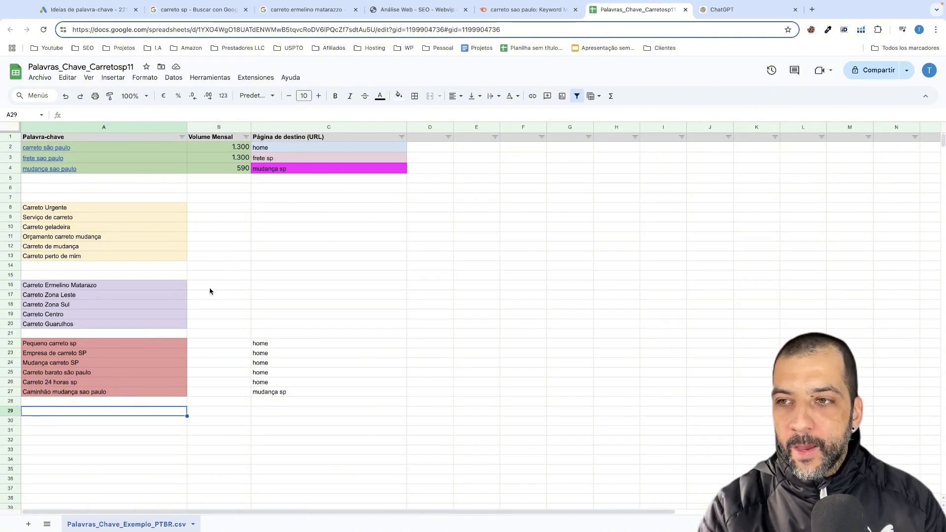
click(48, 171)
click(78, 158)
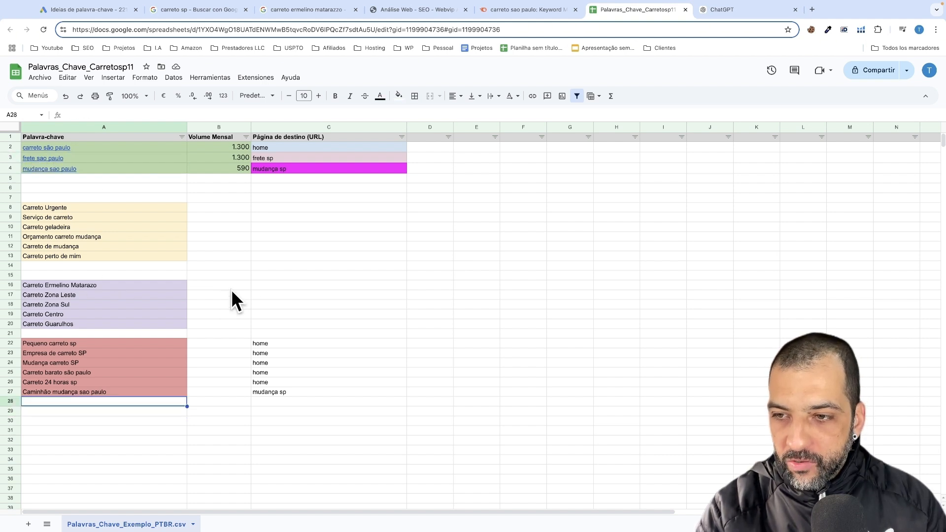
- Enter Localidade in C16 as the destination page for Carreto Ermelino Matarazo
double_click(280, 287)
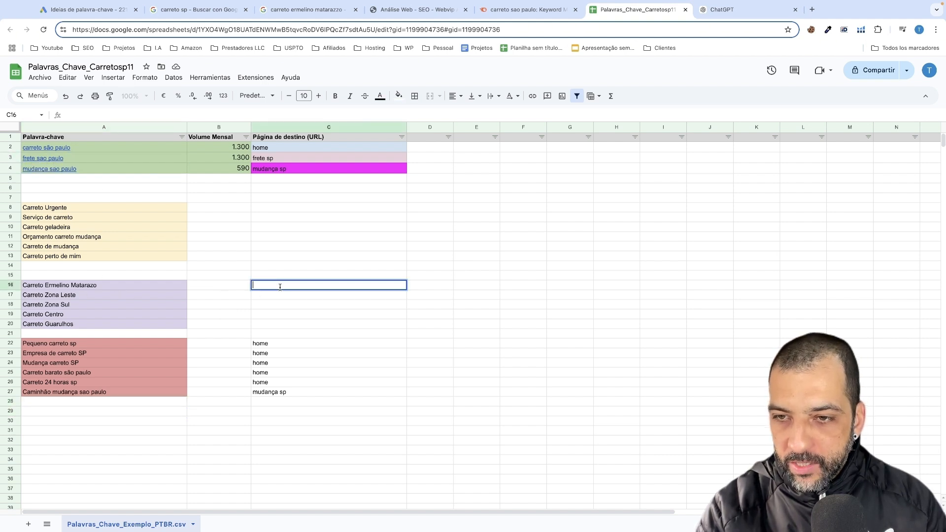
text(Localidade)
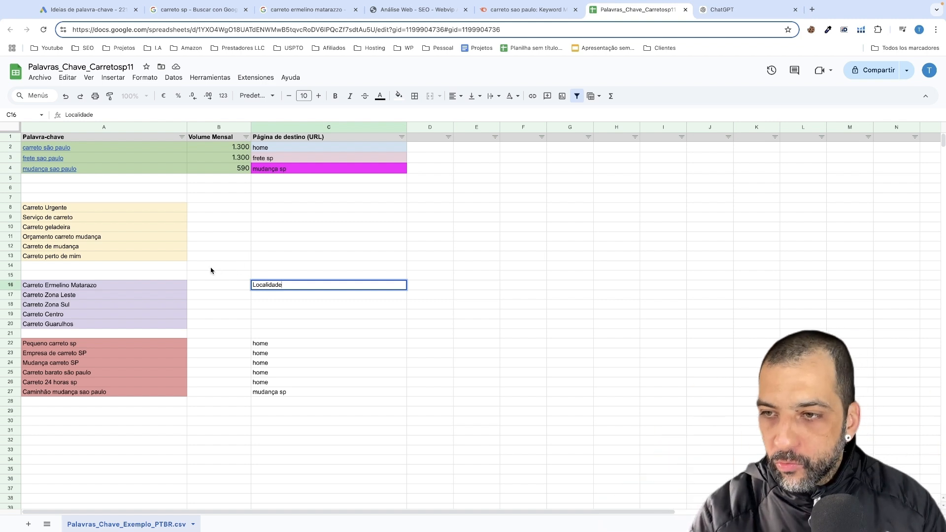
click(326, 297)
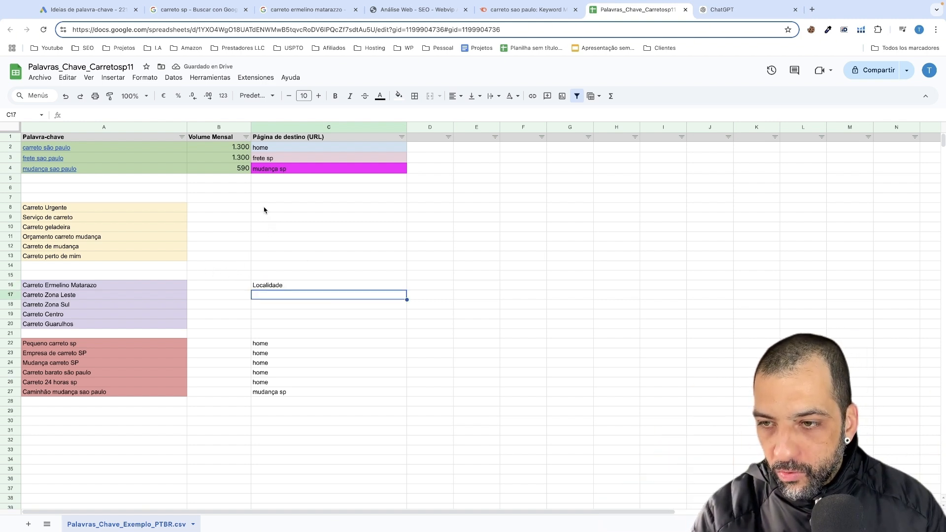
- Copy the blue home cell C2 into C7 and C8, assigning Carreto Urgente to the home page
double_click(262, 208)
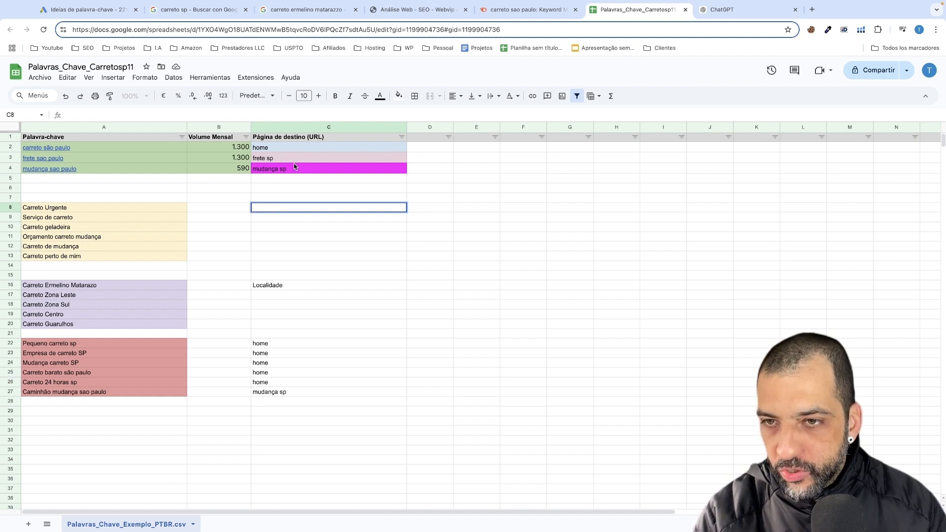
click(306, 146)
key(ctrl+c)
click(262, 199)
key(ctrl+v)
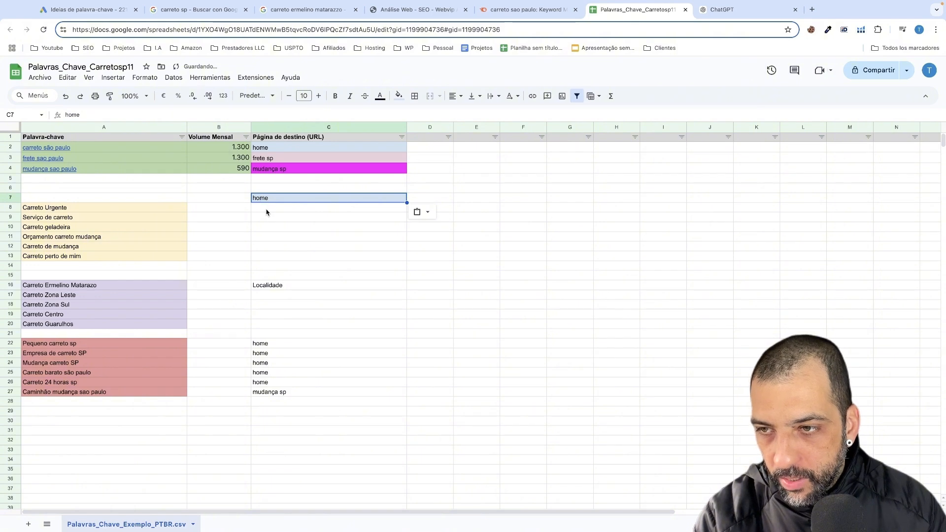
click(264, 211)
key(ctrl+v)
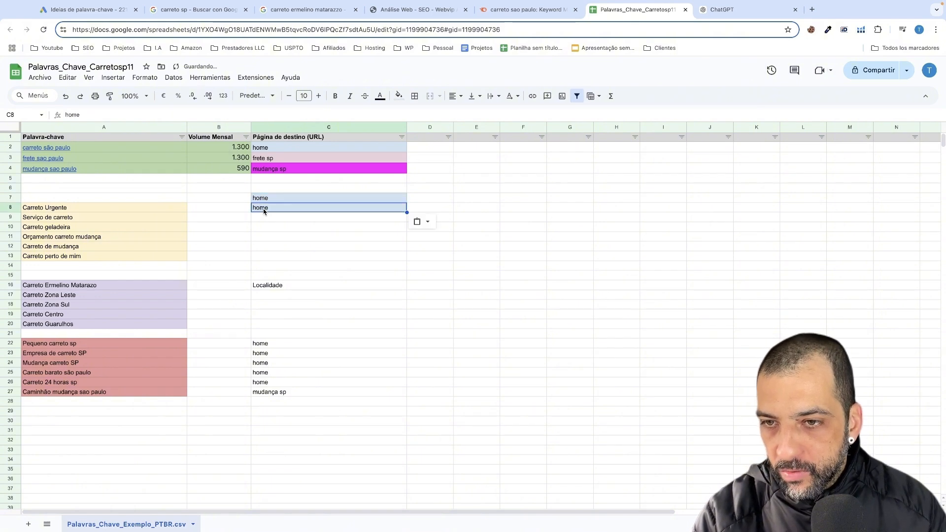
- Enter Serviços in C9 as the destination page for the keyword Serviço de carreto
click(264, 220)
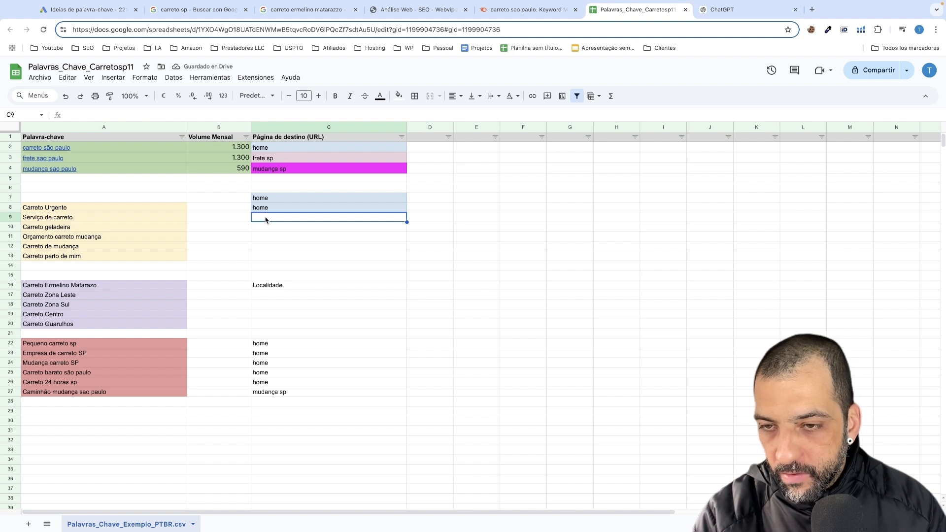
text(Serviç)
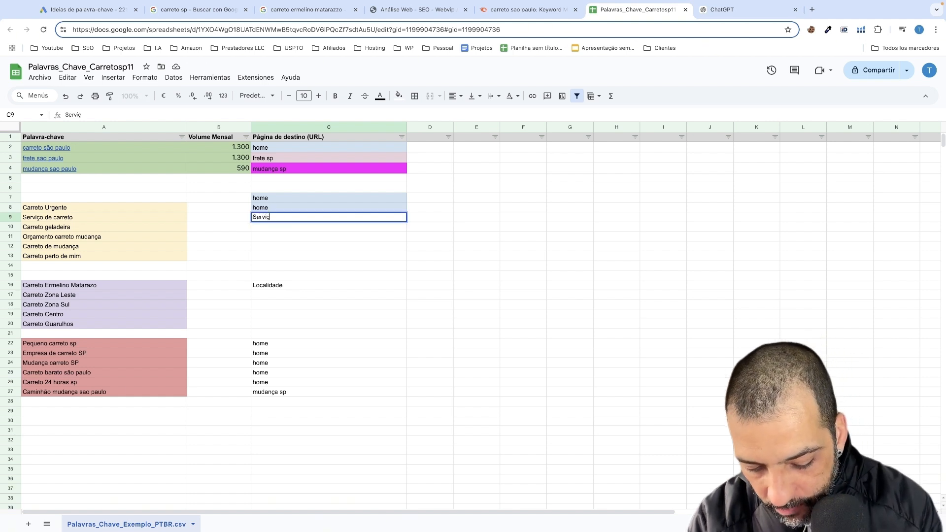
text(os)
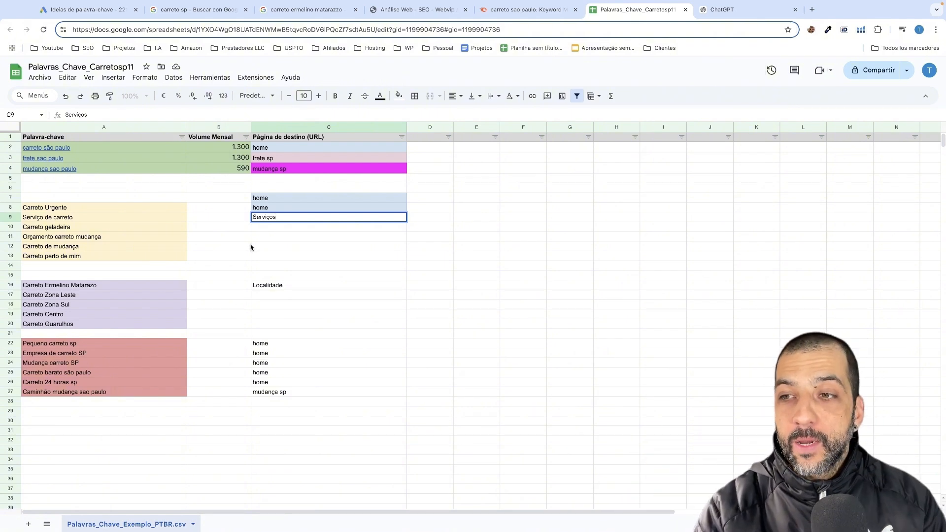
- Fill the Serviços destination from C9 down into C10 for the keyword Carreto geladeira
click(43, 222)
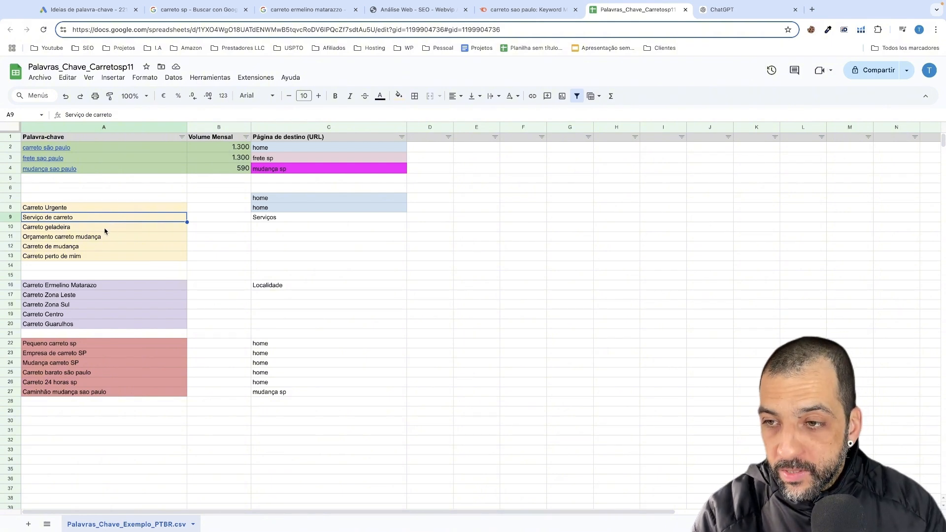
click(104, 230)
click(269, 229)
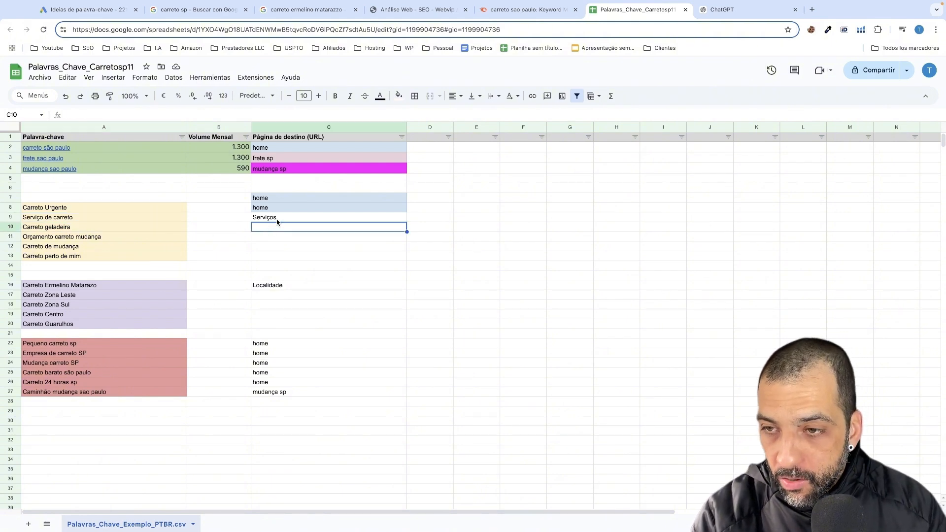
click(277, 220)
key(ctrl+c)
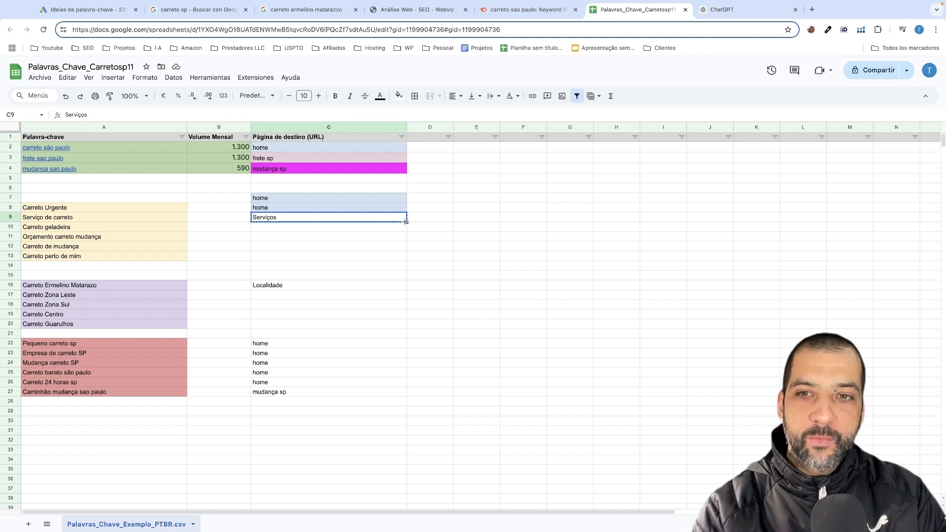
drag(406, 222, 404, 232)
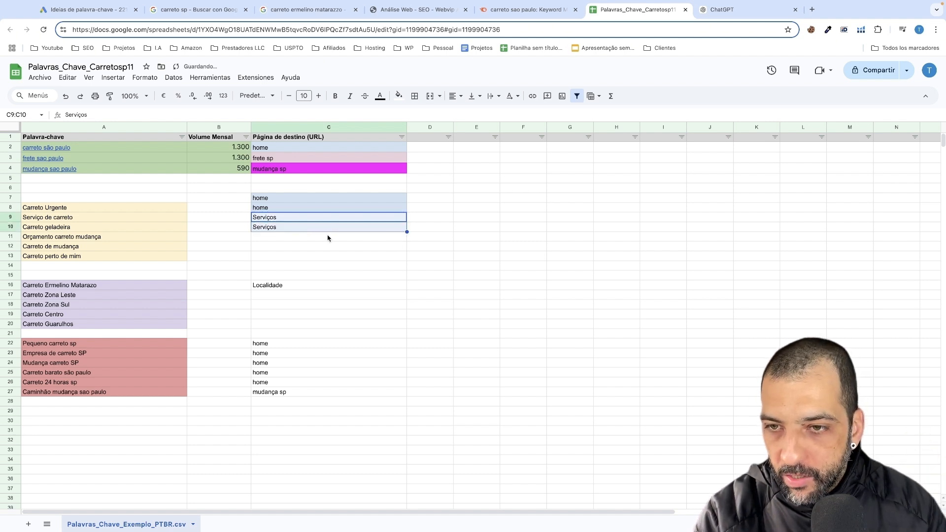
- Fill the two Serviços cells, C9 and C10, with bright yellow
click(319, 249)
drag(327, 220, 326, 228)
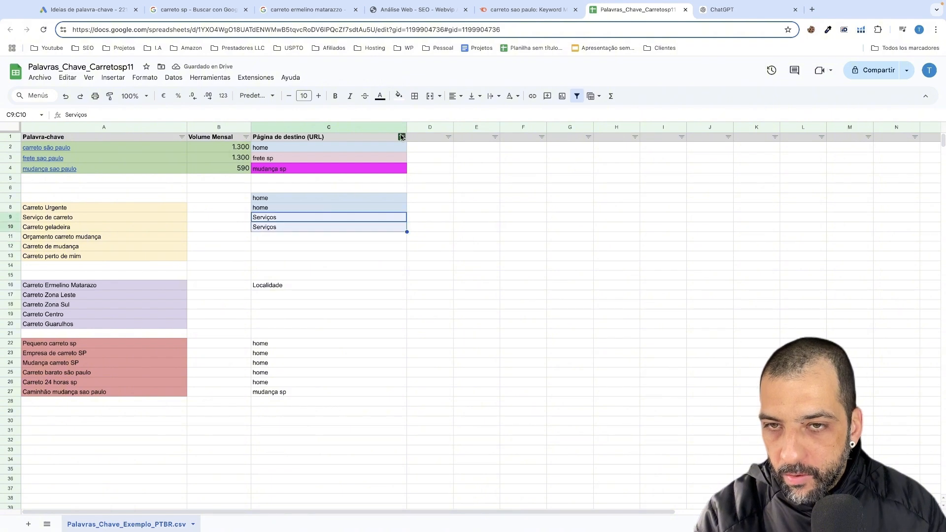
click(399, 96)
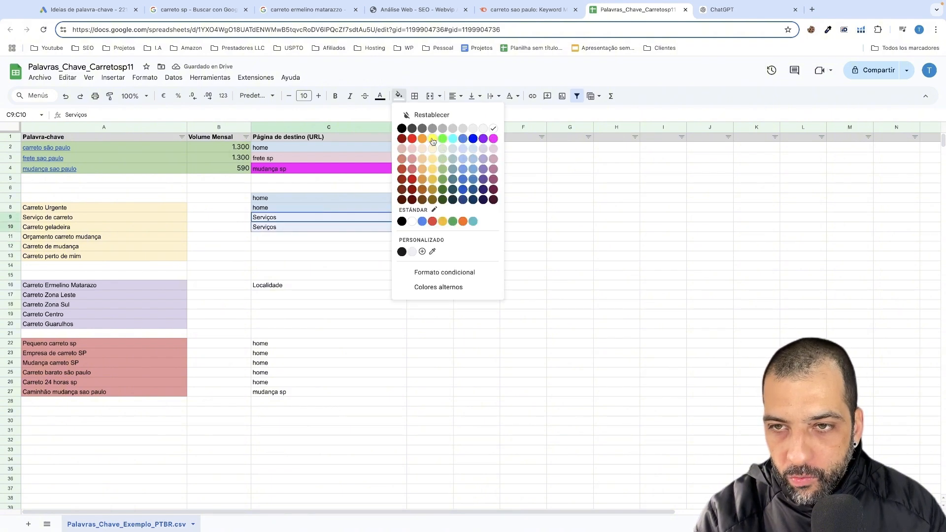
click(432, 138)
click(318, 258)
- Copy the magenta mudança sp cell C4 into C12 and C11 for Carreto de mudança and Orçamento carreto mudança
click(114, 247)
click(277, 247)
click(292, 167)
key(ctrl+c)
click(275, 248)
key(ctrl+v)
click(272, 239)
key(ctrl+v)
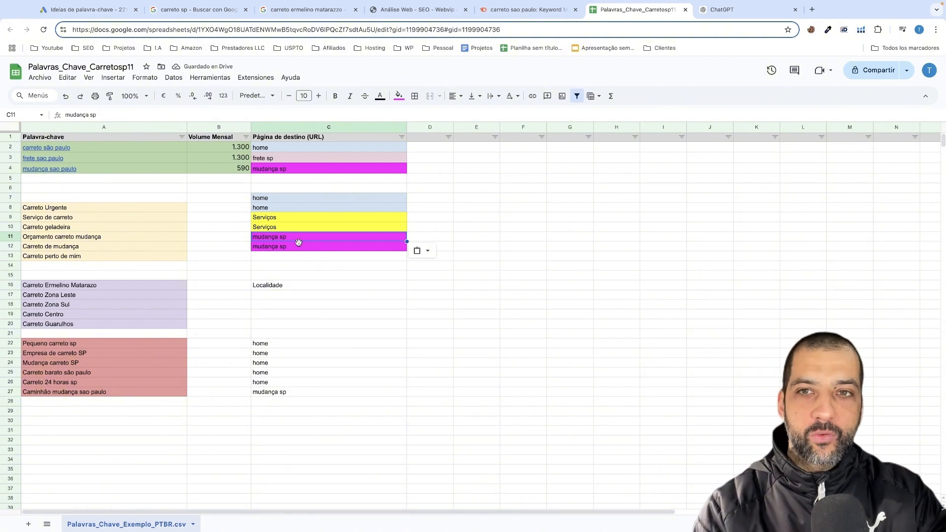
- Copy the blue home cell C7 into C13 for Carreto perto de mim and into C22:C26 for the red keywords
click(276, 257)
click(280, 199)
key(ctrl+c)
click(274, 259)
key(ctrl+v)
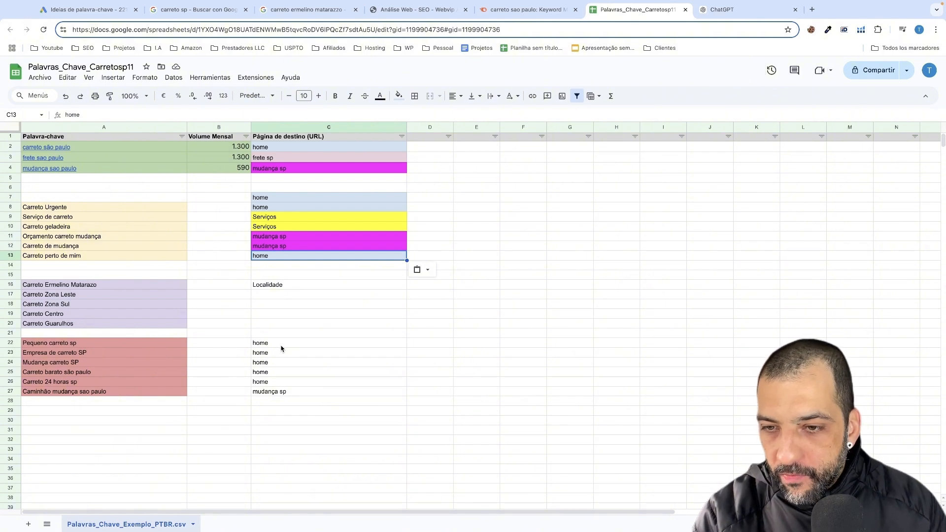
drag(281, 345, 280, 383)
key(super+v)
- Copy the magenta mudança sp cell C12 into C27 for Caminhão mudança sao paulo
click(295, 246)
key(super+c)
click(293, 392)
key(super+v)
click(340, 449)
- Reapply the filter to the whole sheet and sort by destination page, first A to Z and finally Z to A
click(11, 127)
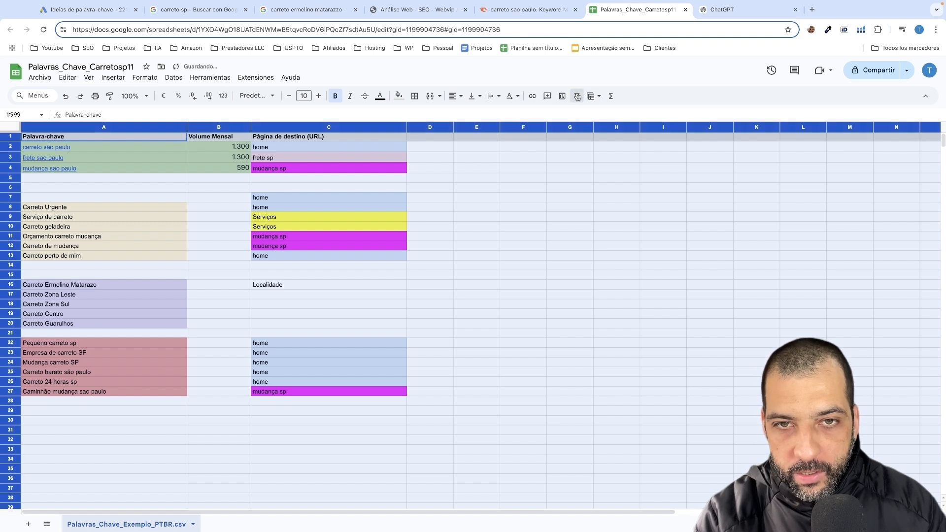
click(528, 213)
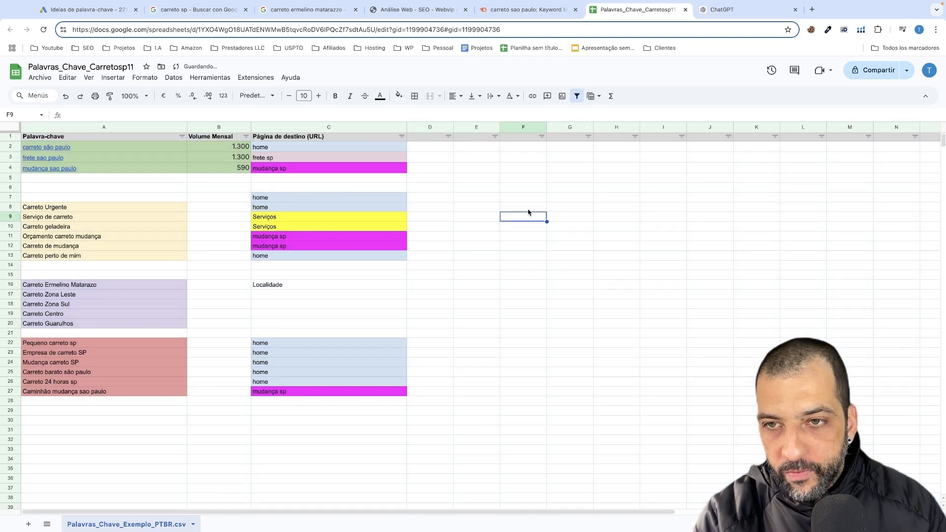
click(402, 137)
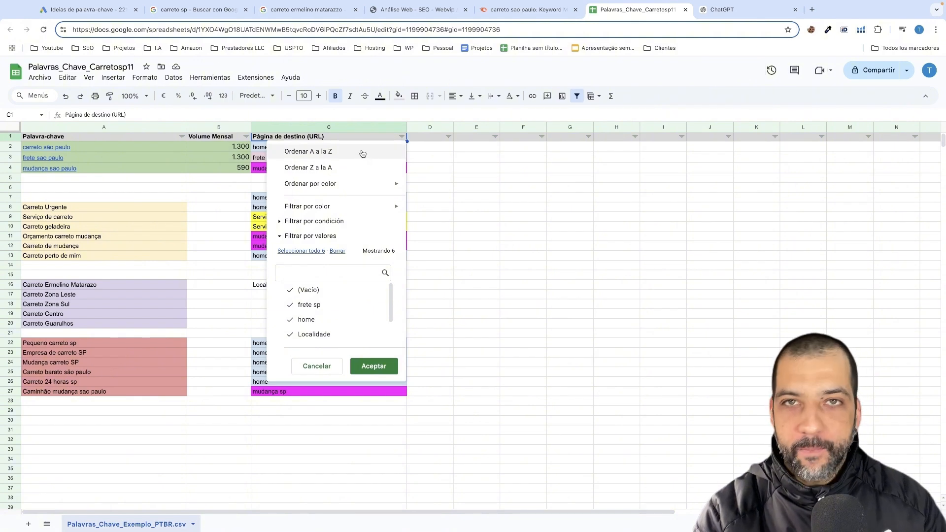
click(362, 153)
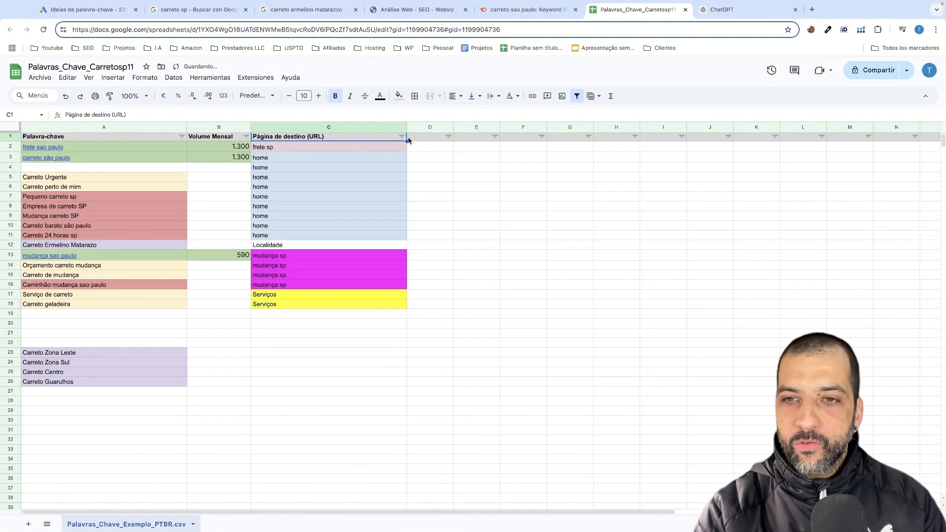
click(402, 137)
click(372, 168)
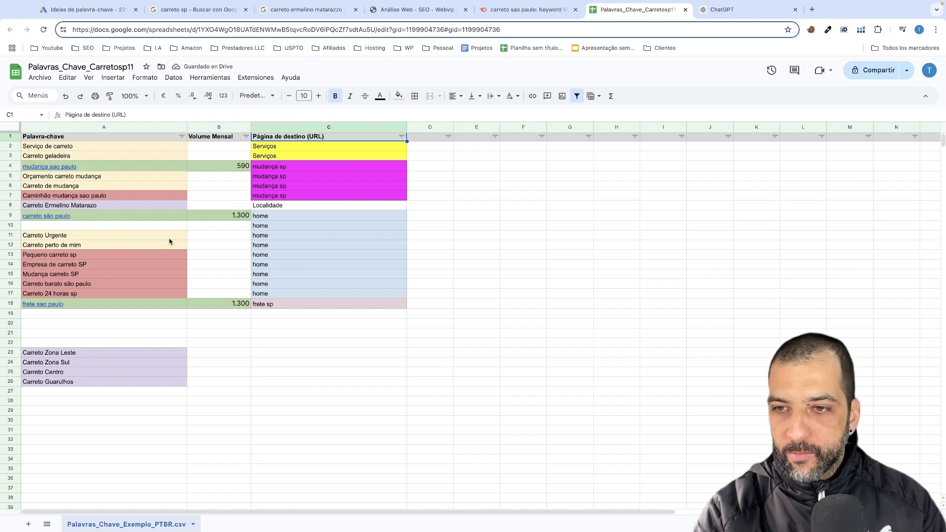
- Review the keywords assigned to the home page and the frete sao paulo keyword assigned to frete sp
click(92, 219)
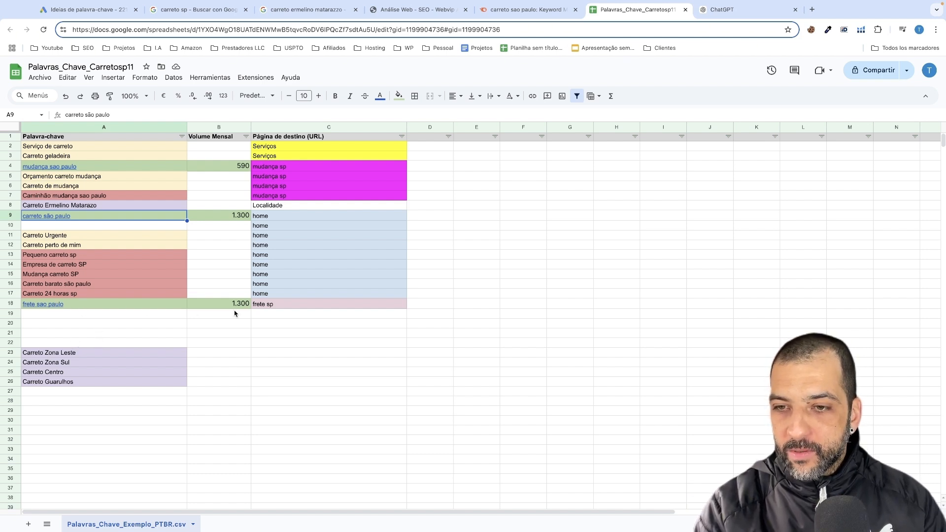
drag(288, 217, 285, 290)
click(296, 364)
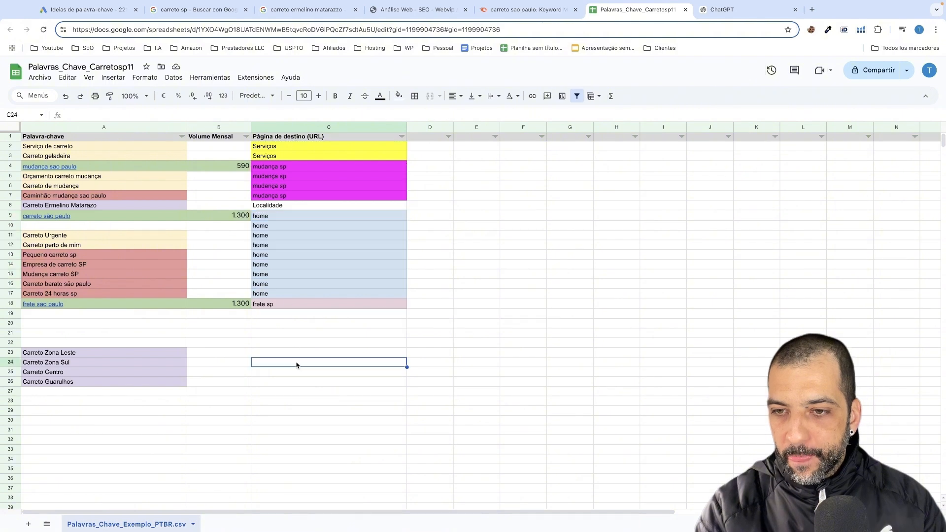
click(291, 304)
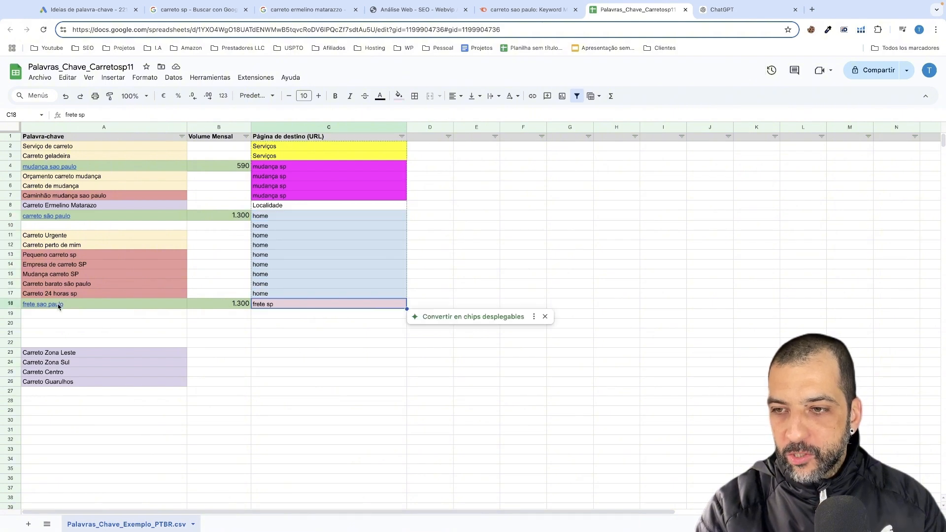
mouse_move(64, 308)
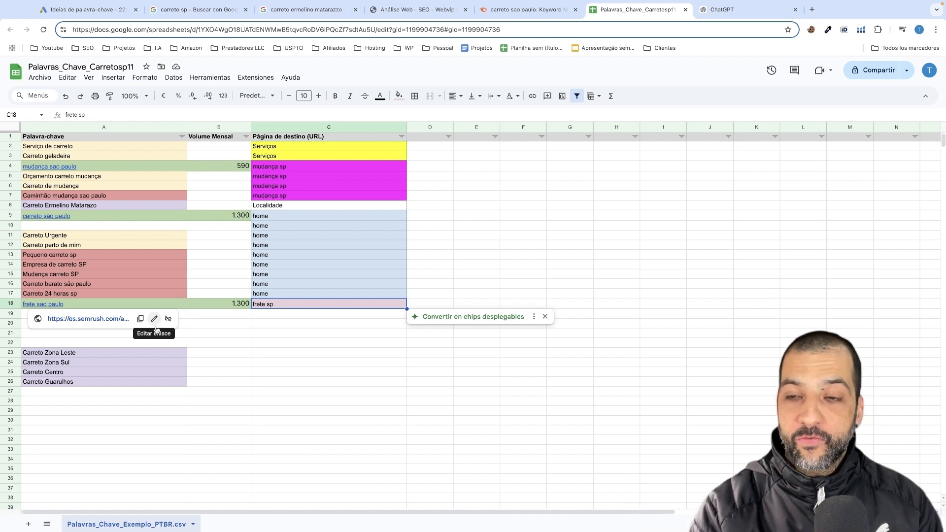
click(220, 412)
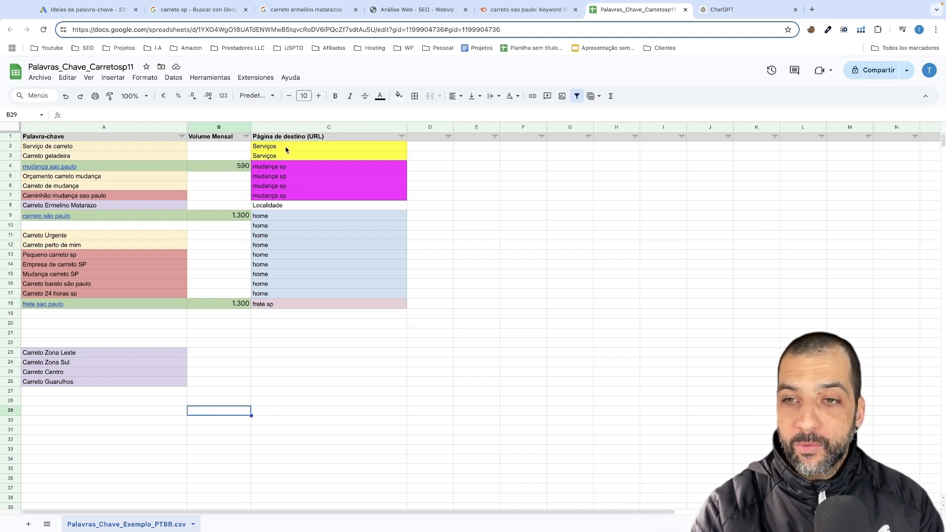
- Review the keywords grouped under the Serviços and mudança sp destination pages
click(307, 362)
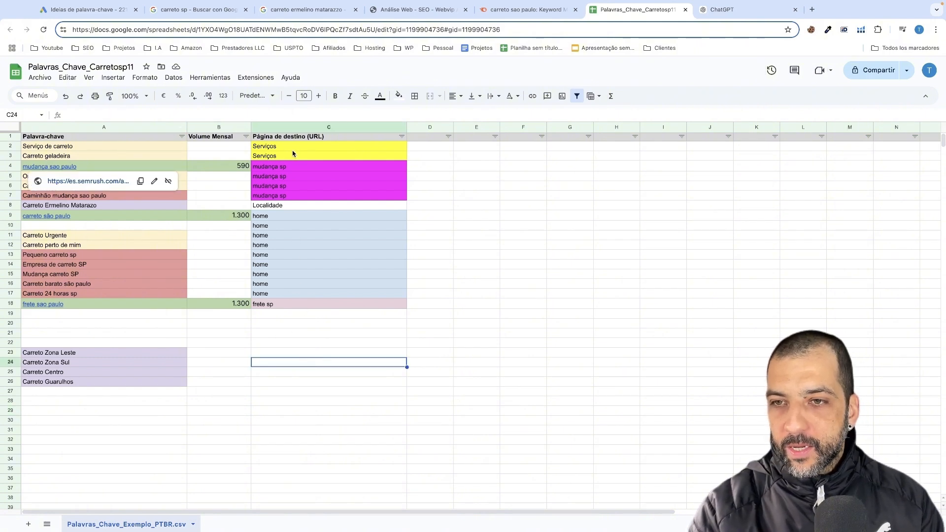
drag(295, 146, 294, 156)
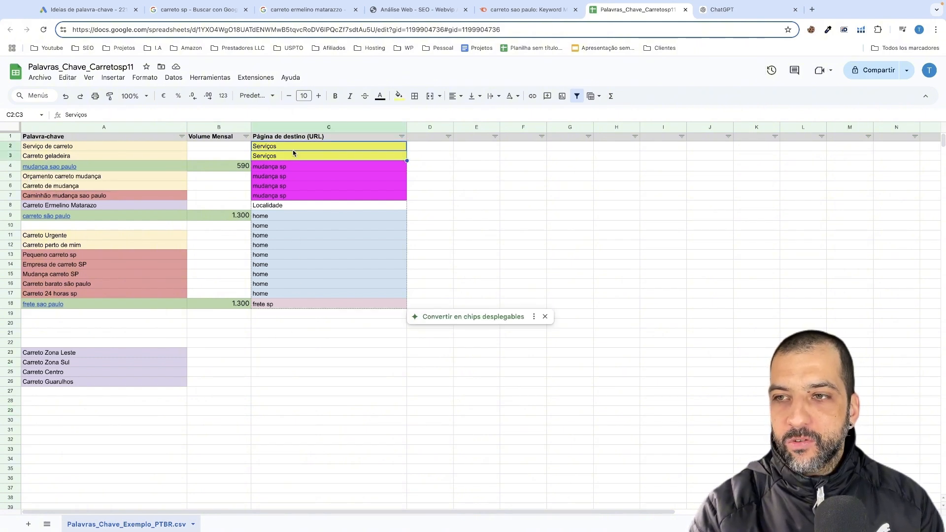
click(47, 156)
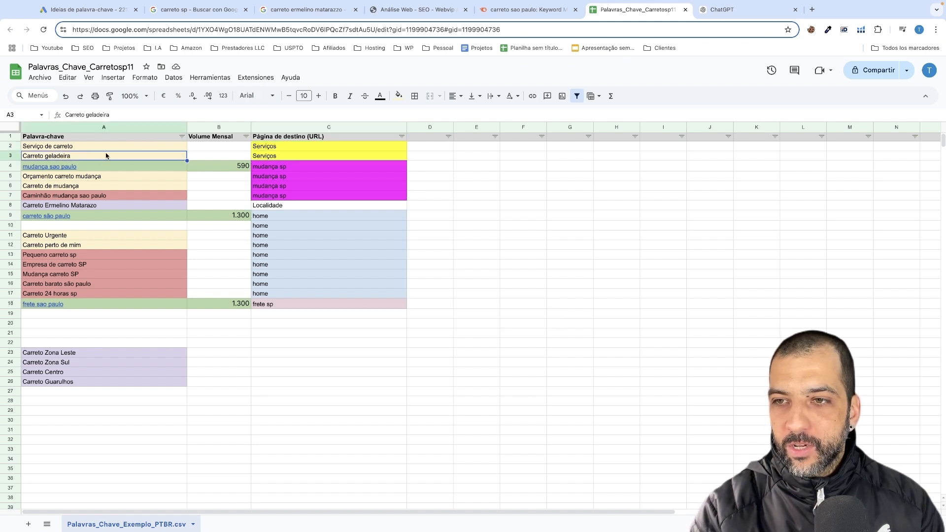
drag(300, 165, 297, 200)
click(97, 171)
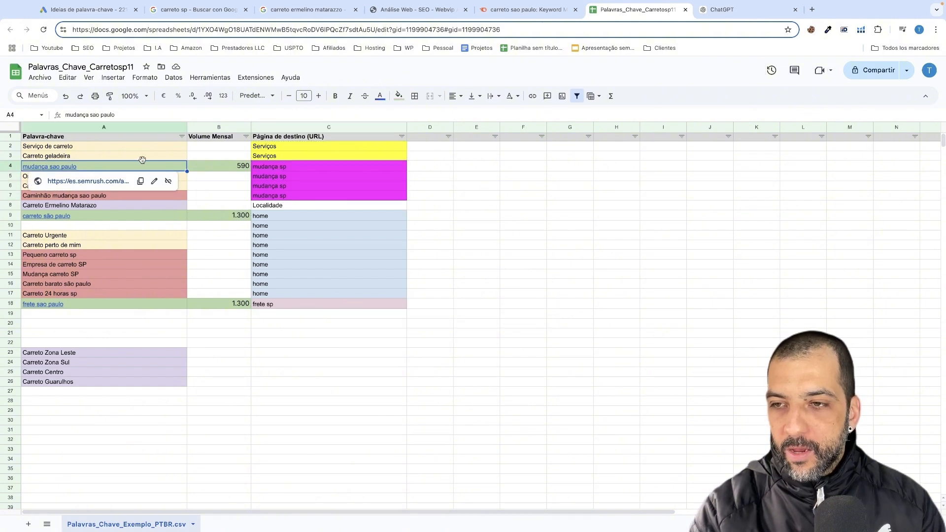
click(206, 180)
drag(162, 177, 160, 186)
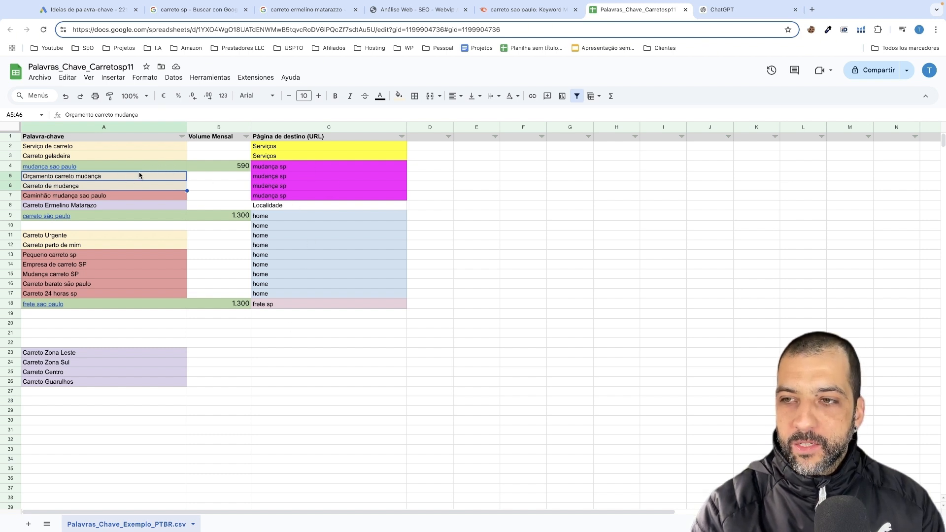
click(100, 177)
click(94, 188)
click(106, 178)
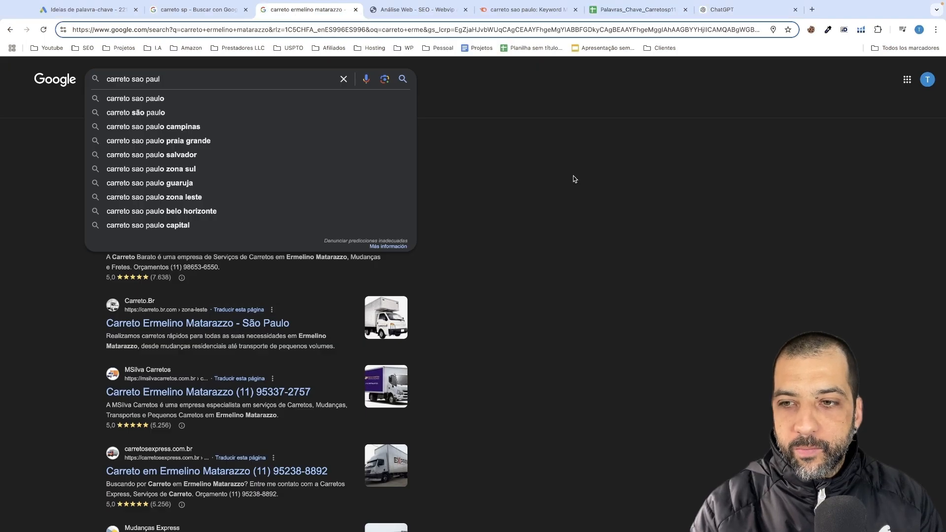
- Copy the link address of the first Google result for carreto ermelino matarazzo, from Mudanças em São Paulo
click(574, 179)
right_click(172, 160)
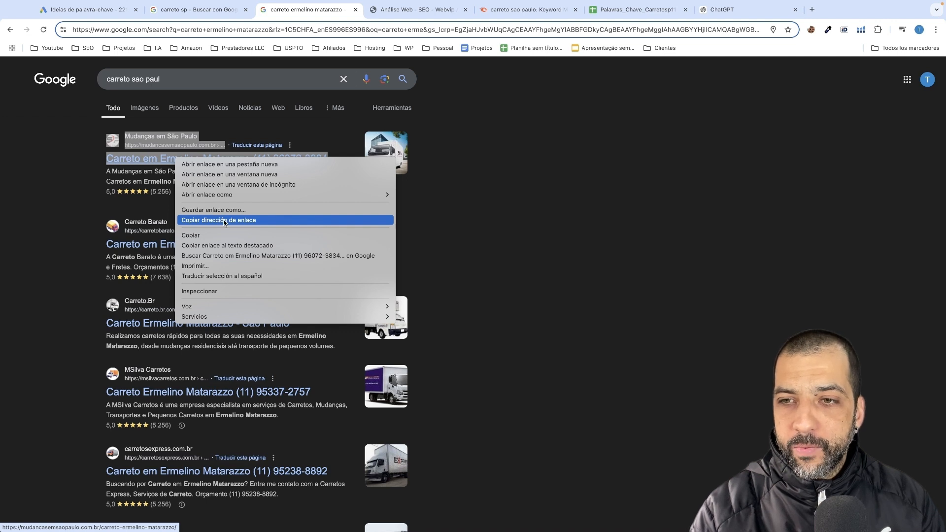
click(225, 220)
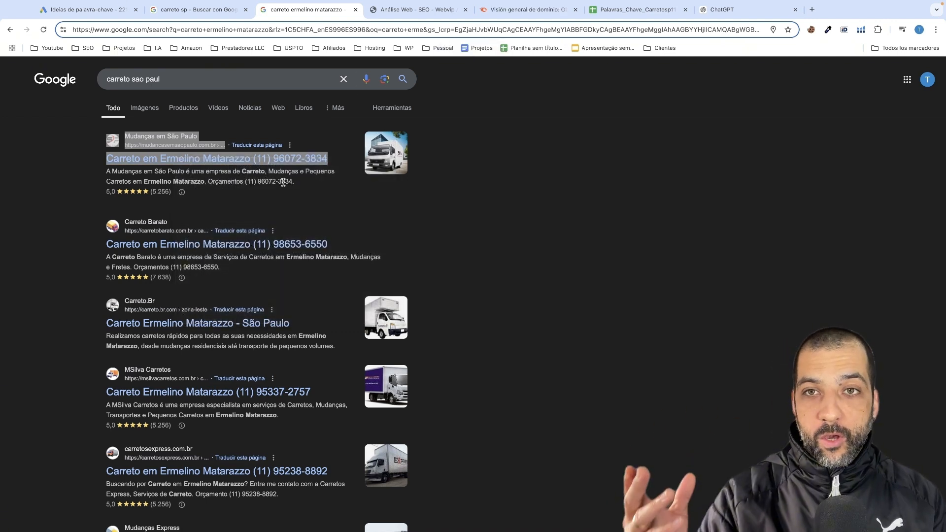
click(510, 10)
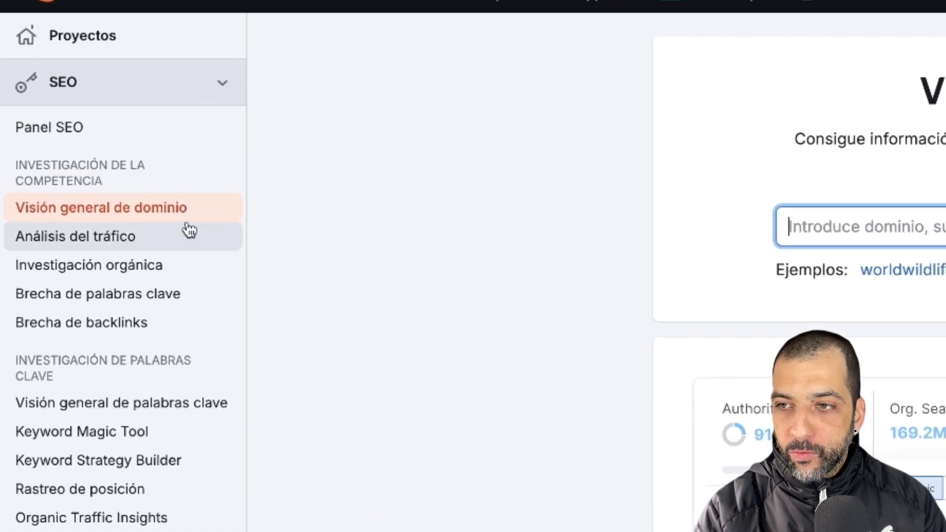
click(909, 218)
key(ctrl+v)
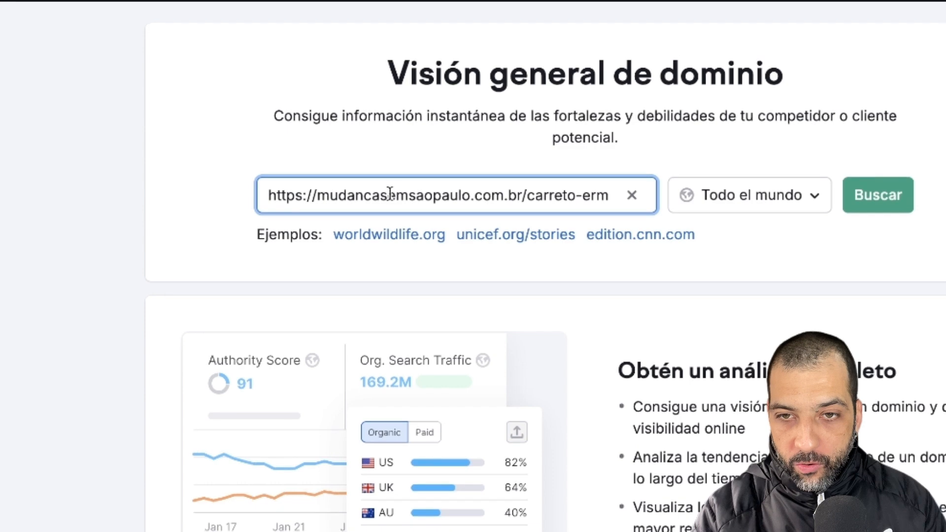
drag(527, 194, 653, 202)
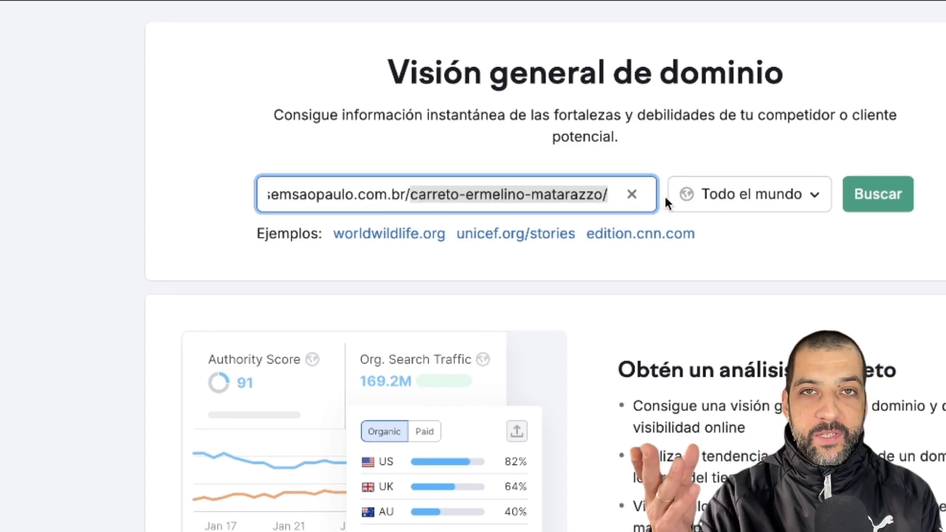
key(BackSpace)
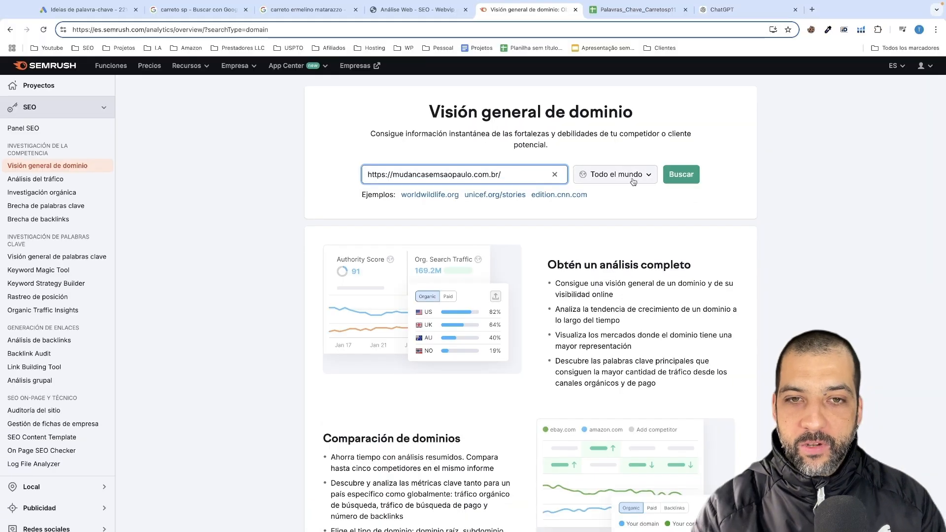
click(637, 181)
text(bra)
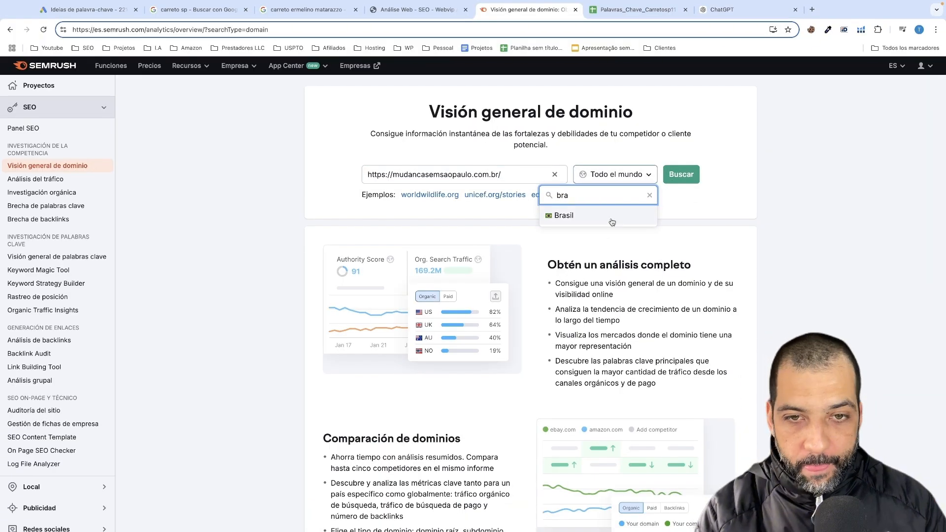
key(Return)
click(678, 179)
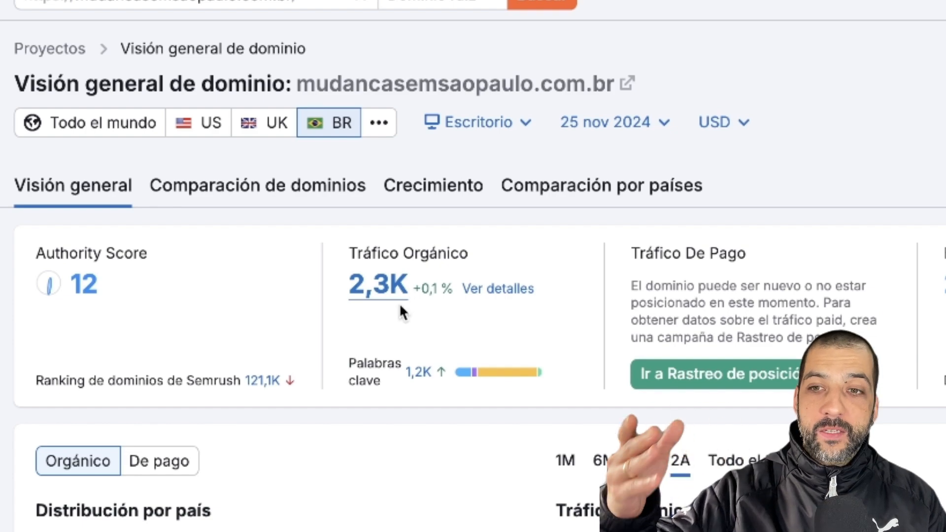
- Open the domain's organic keywords for Brazil and examine the ranking positions, volumes and the URL assigned to each keyword
scroll(439, 308, down, 2)
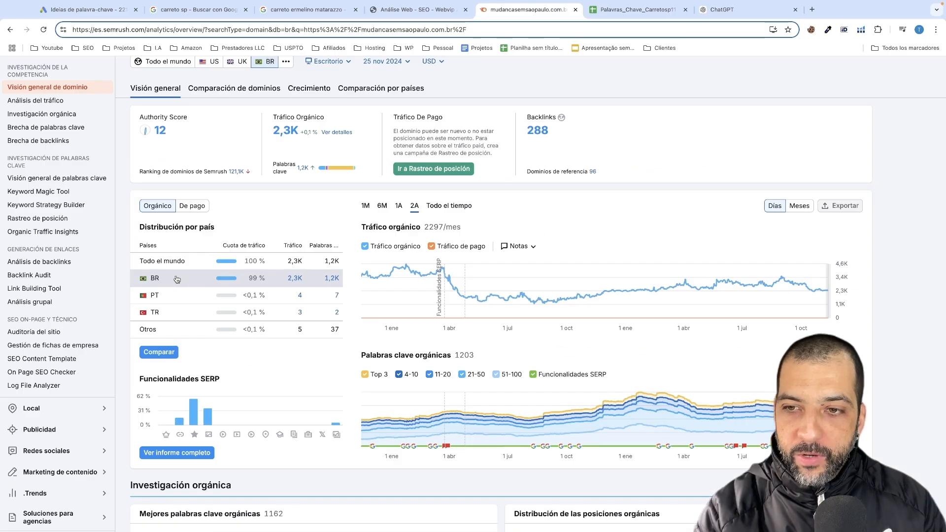
click(330, 278)
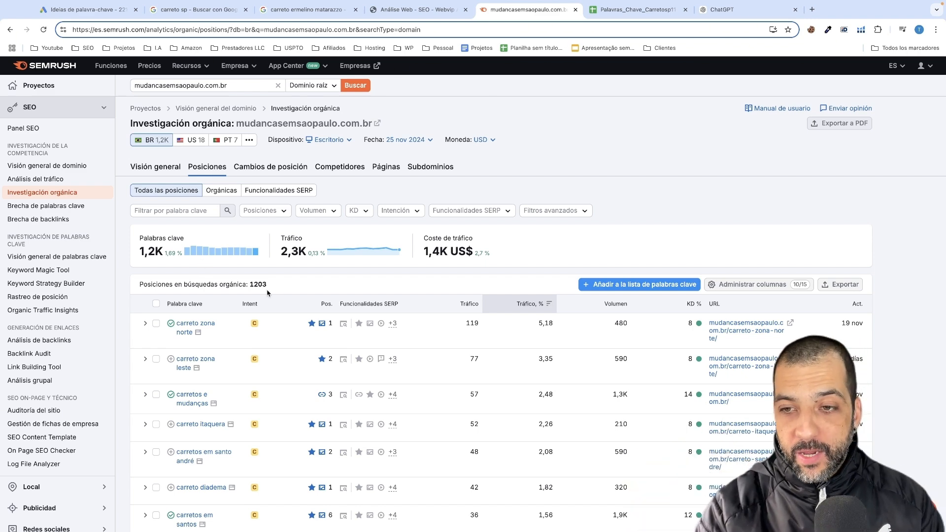
scroll(204, 264, down, 3)
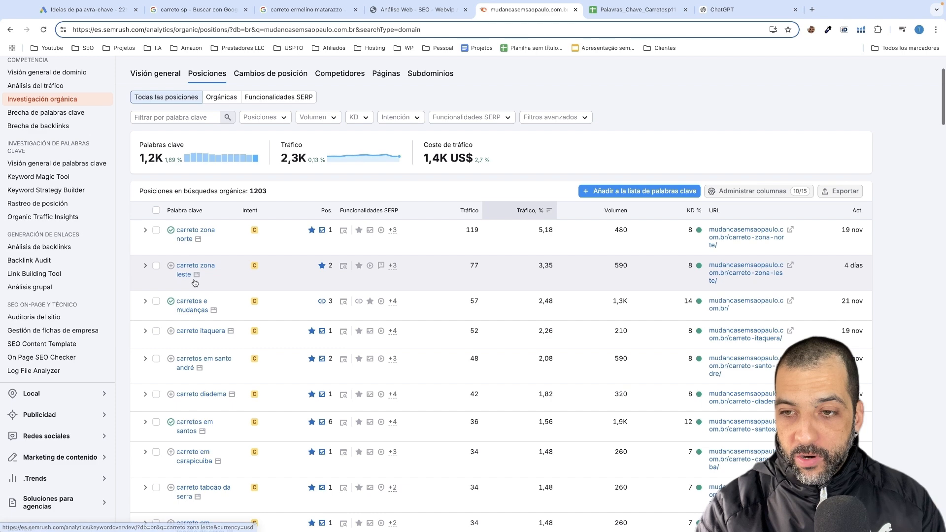
scroll(187, 276, down, 3)
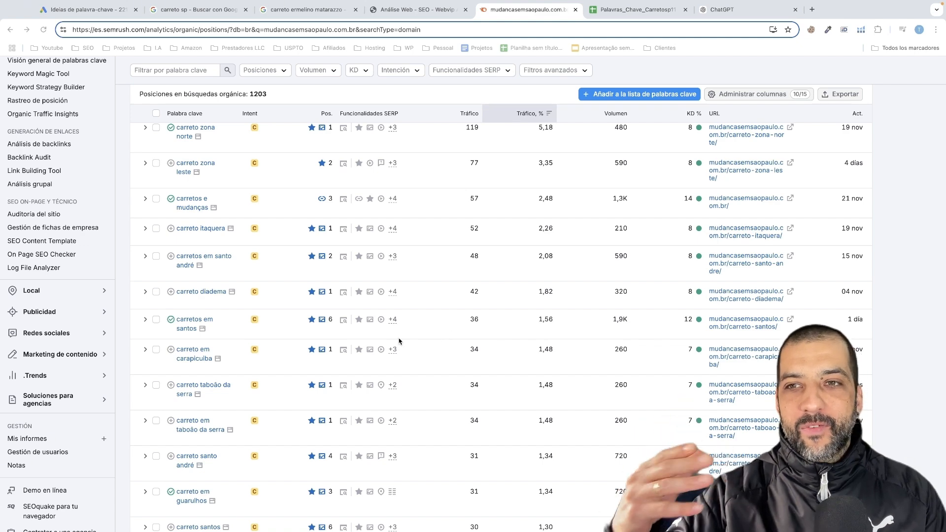
scroll(400, 343, up, 5)
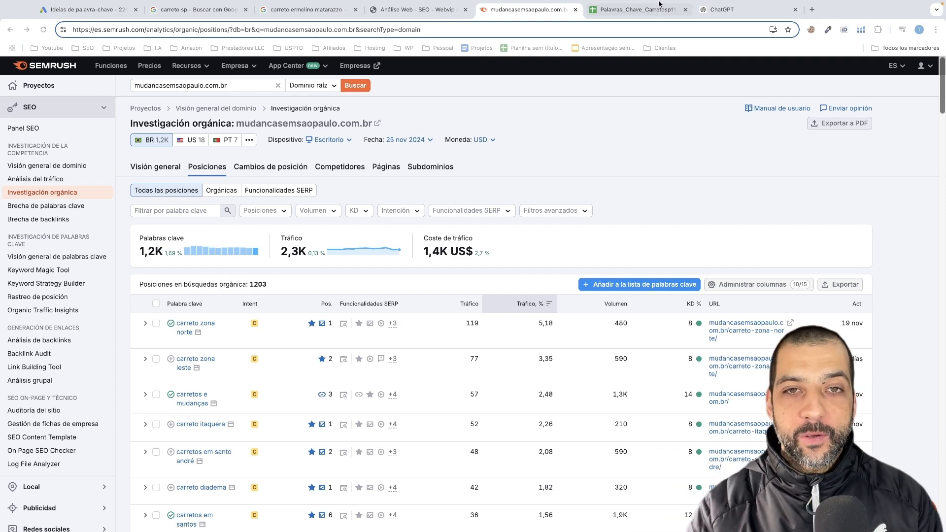
- Return to the keyword spreadsheet, then switch to the carreto sp Google results and replace the query with dicas para mudança
click(620, 13)
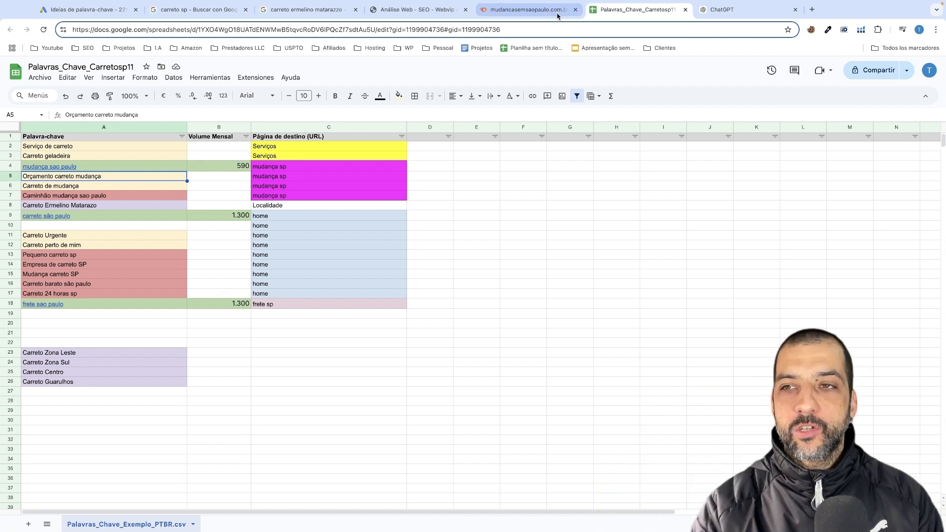
click(195, 9)
click(155, 67)
key(super+a)
key(BackSpace)
text(dicas par amudan)
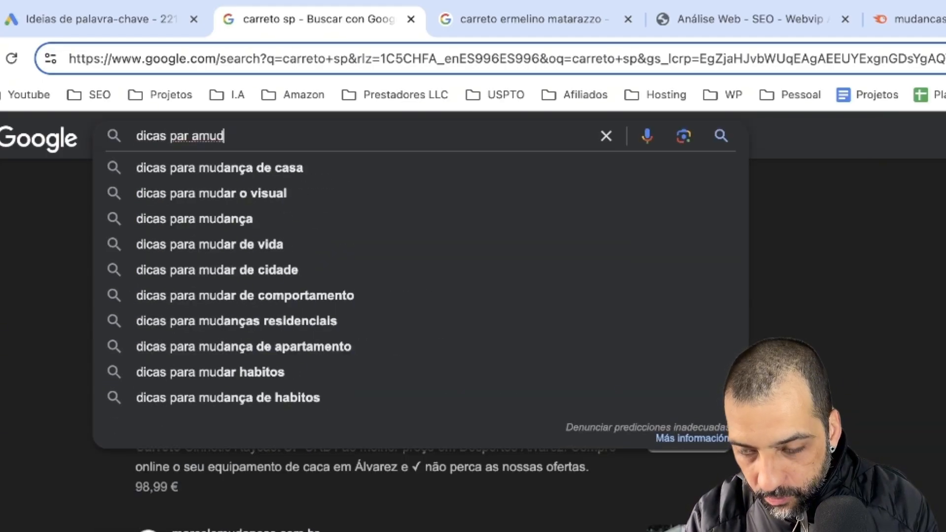